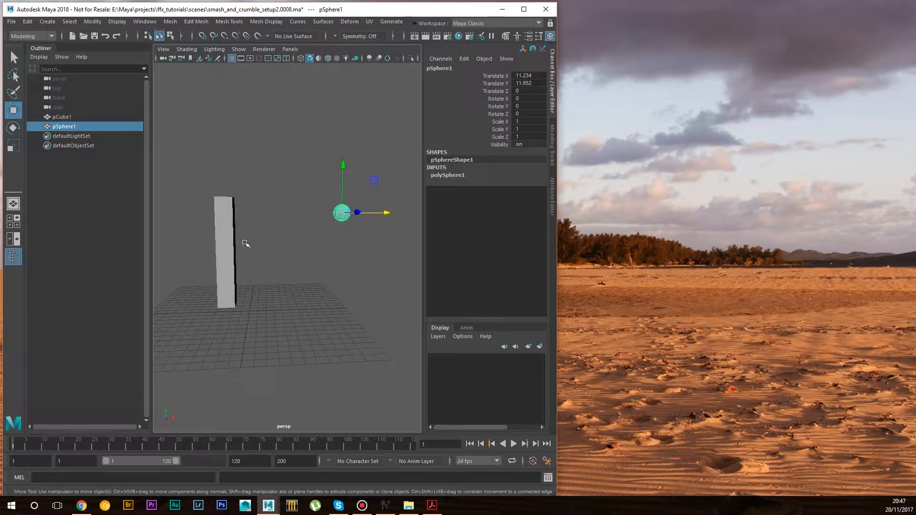
pyautogui.keyDown('alt'); pyautogui.moveTo(290, 278); pyautogui.dragTo(248, 244); pyautogui.keyUp('alt')
pyautogui.moveTo(216, 188); pyautogui.dragTo(290, 262)
pyautogui.keyDown('alt'); pyautogui.moveTo(320, 286); pyautogui.dragTo(352, 305); pyautogui.keyUp('alt')
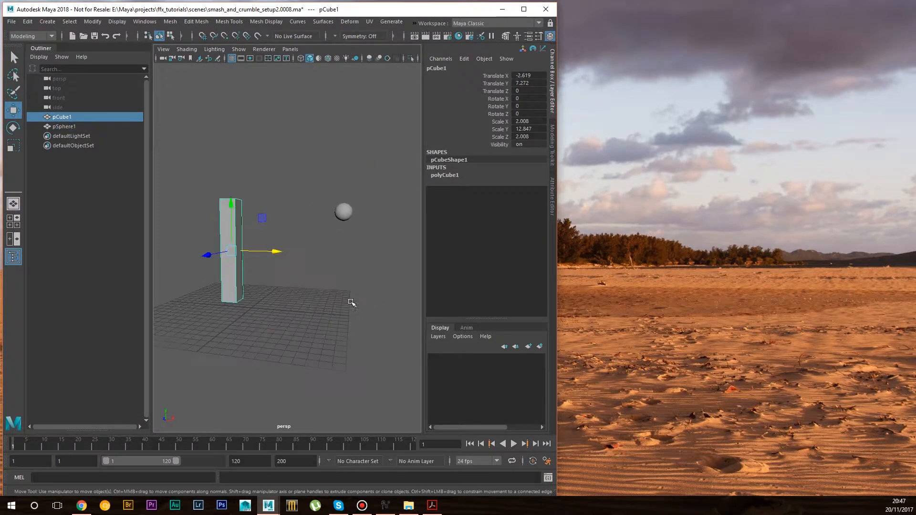
pyautogui.click(343, 212)
pyautogui.keyDown('alt'); pyautogui.moveTo(345, 213); pyautogui.dragTo(366, 217); pyautogui.keyUp('alt')
pyautogui.click(210, 168)
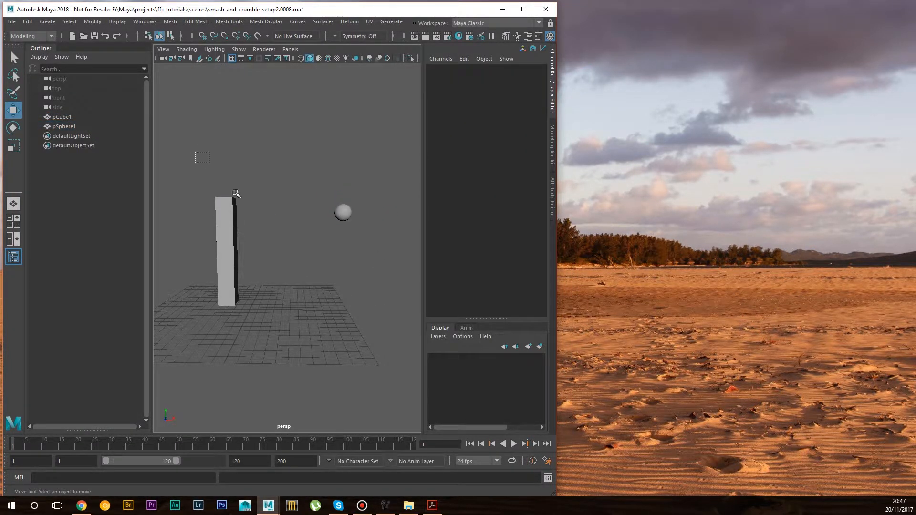
# - Widen the main window and break the tall pillar cube with the Fracture Break selected command
pyautogui.click(226, 215)
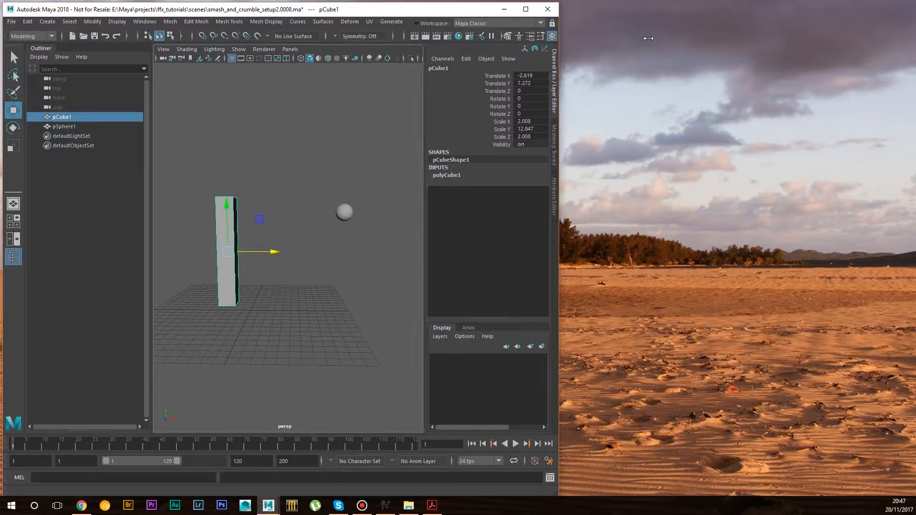
pyautogui.moveTo(559, 37); pyautogui.dragTo(648, 38)
pyautogui.click(441, 22)
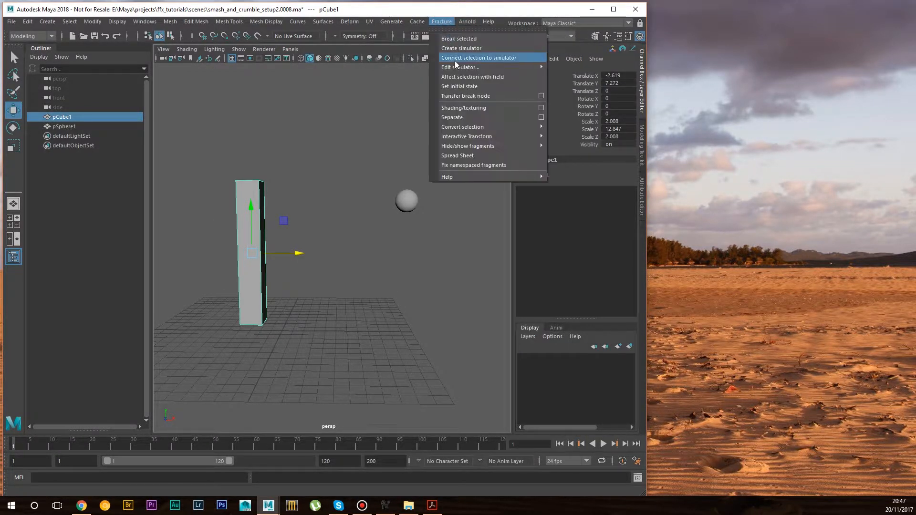
pyautogui.click(368, 146)
pyautogui.click(277, 173)
pyautogui.moveTo(226, 174); pyautogui.dragTo(302, 188)
pyautogui.click(441, 21)
pyautogui.click(456, 38)
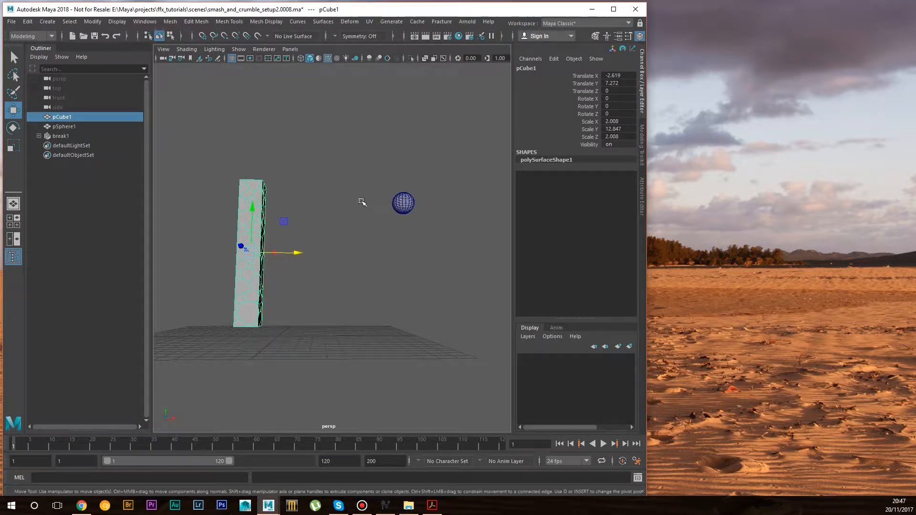
# - Create a Fracture simulator for the scene with the fractured pillar selected
pyautogui.click(225, 163)
pyautogui.moveTo(225, 164); pyautogui.dragTo(277, 204)
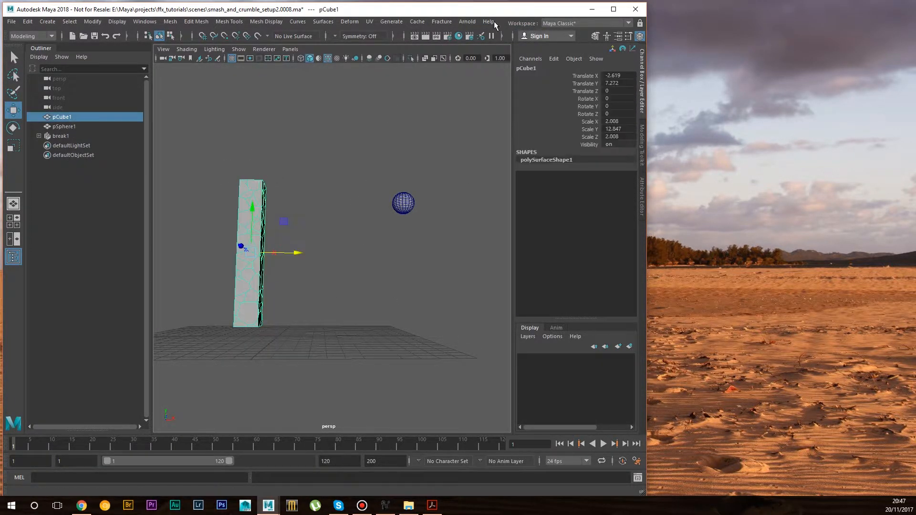
pyautogui.click(441, 22)
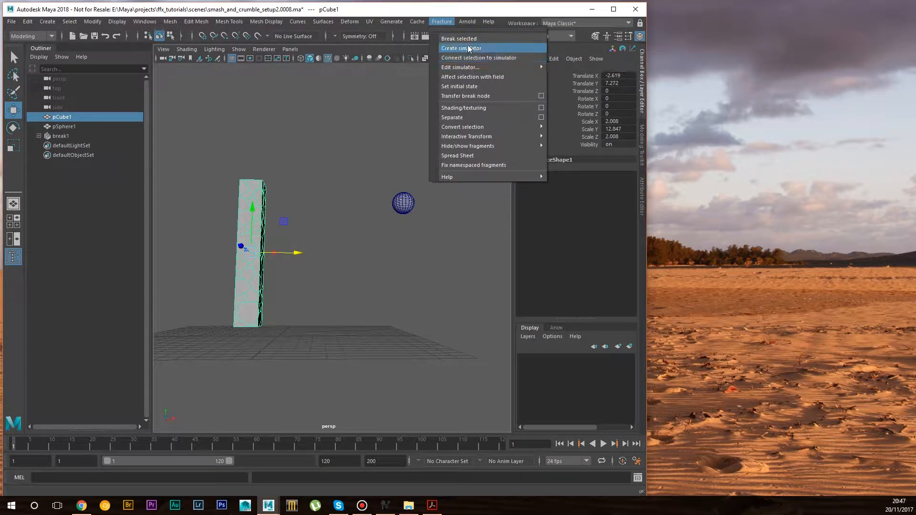
pyautogui.click(469, 49)
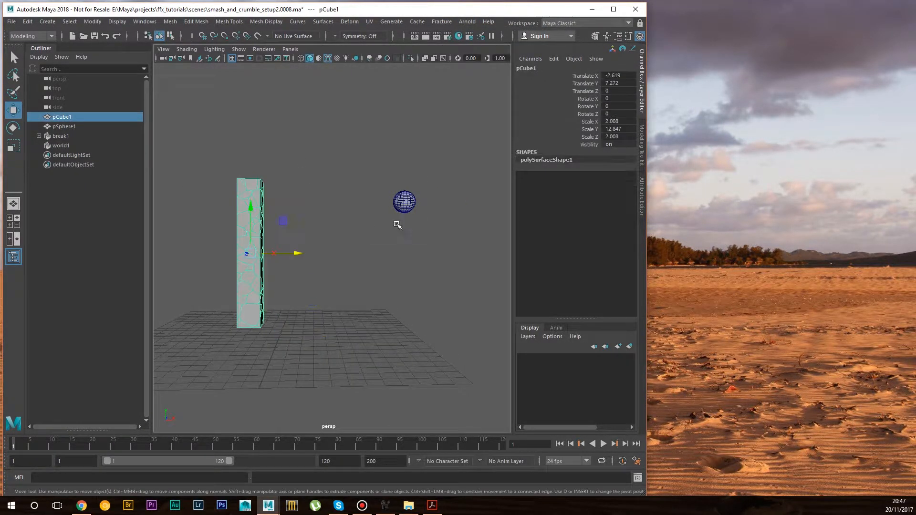
# - Connect the fractured pillar and the sphere to the world1 simulator
pyautogui.keyDown('shift'); pyautogui.moveTo(384, 186); pyautogui.dragTo(438, 248); pyautogui.keyUp('shift')
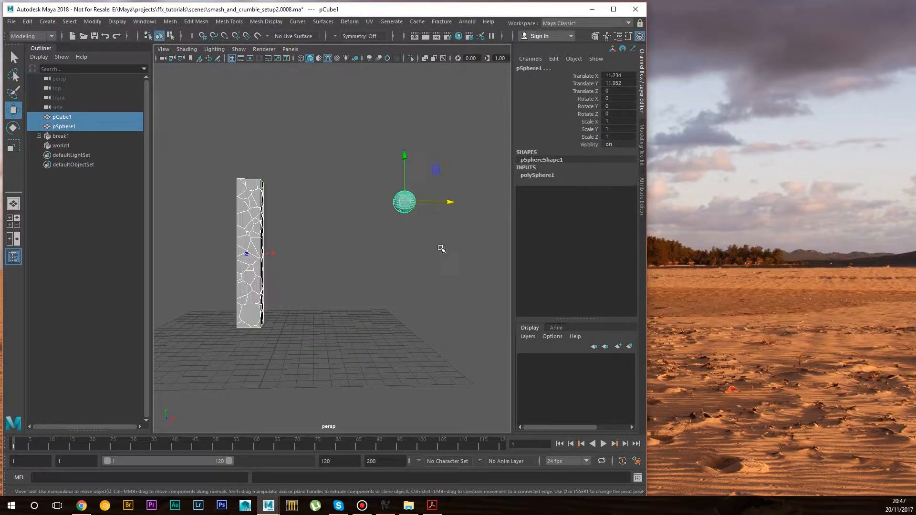
pyautogui.keyDown('ctrl'); pyautogui.click(60, 145); pyautogui.keyUp('ctrl')
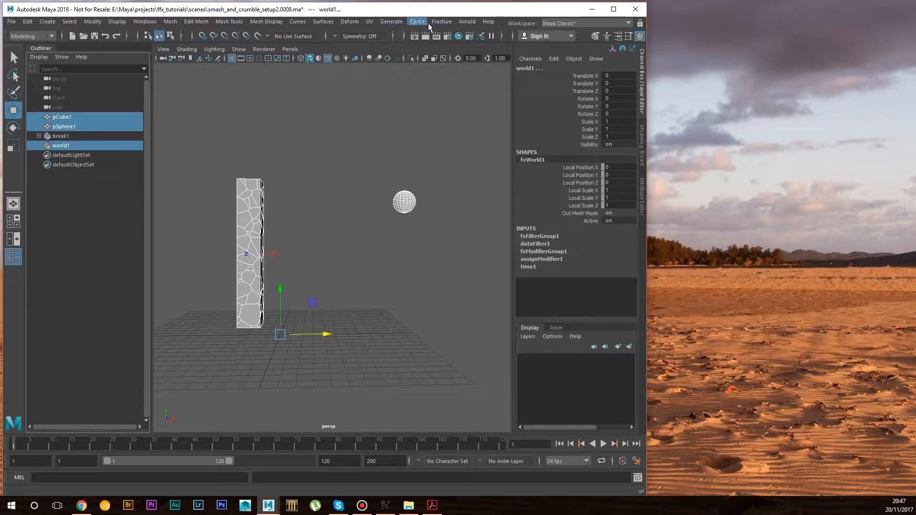
pyautogui.click(442, 22)
pyautogui.click(459, 58)
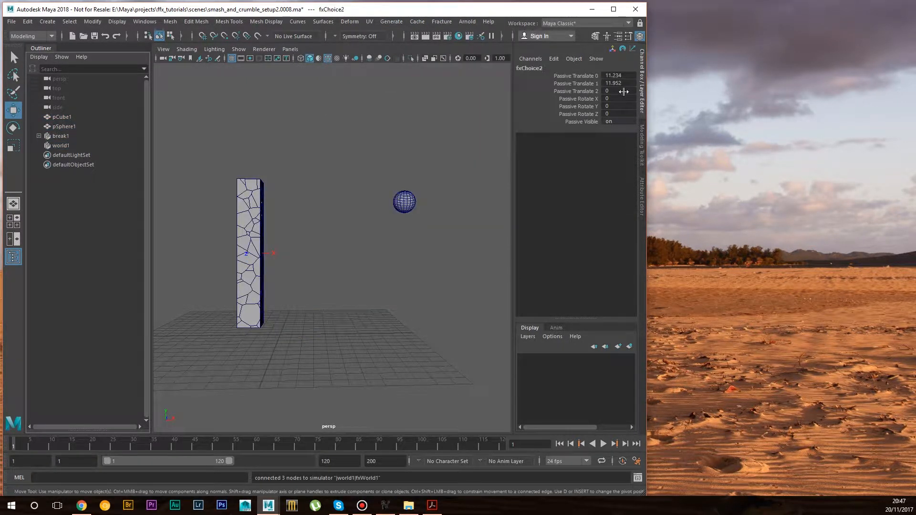
# - Narrow the main window, open the fxWorld1 simulator for editing and place its window beside the viewport
pyautogui.moveTo(649, 89); pyautogui.dragTo(565, 103)
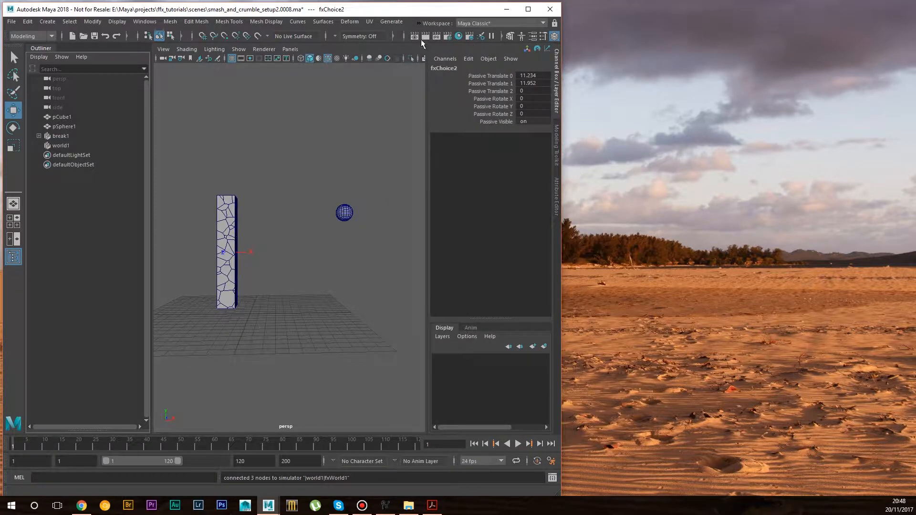
pyautogui.click(418, 22)
pyautogui.moveTo(443, 44)
pyautogui.moveTo(531, 84)
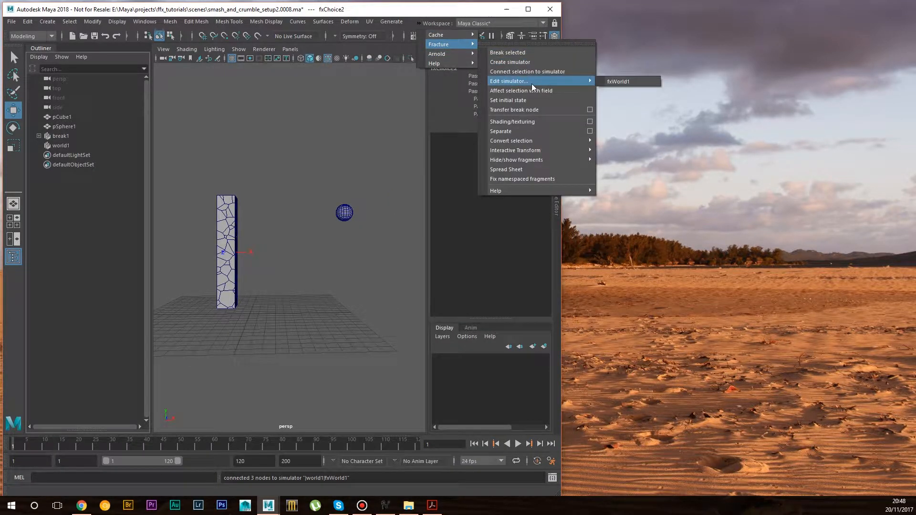
pyautogui.click(615, 83)
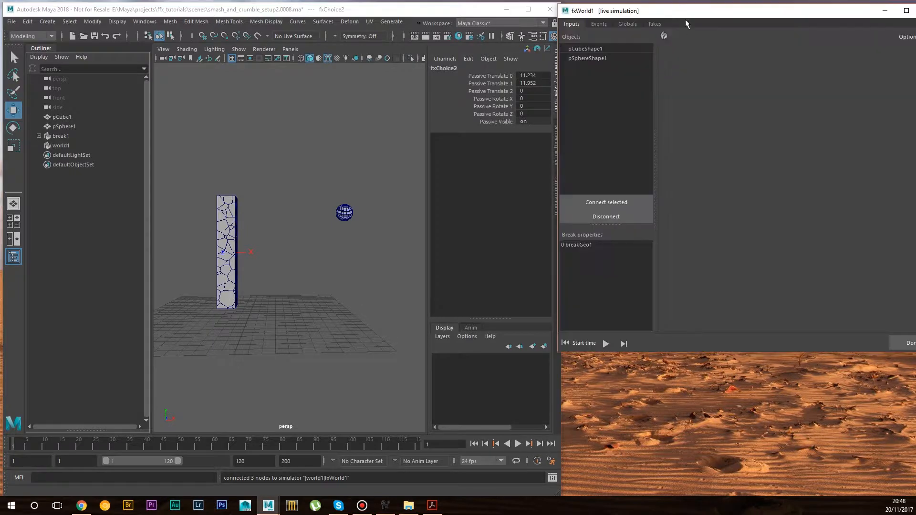
pyautogui.moveTo(825, 11); pyautogui.dragTo(791, 13)
pyautogui.moveTo(908, 41); pyautogui.dragTo(886, 41)
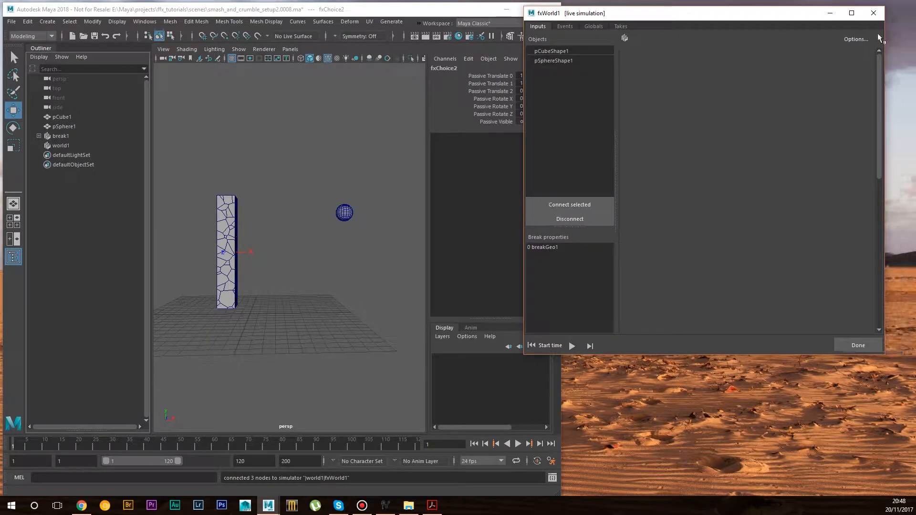
pyautogui.moveTo(663, 18); pyautogui.dragTo(700, 15)
# - Test-run the live simulation of the pillar and sphere, stop it and reset it to the start time
pyautogui.keyDown('alt'); pyautogui.click(258, 255); pyautogui.keyUp('alt')
pyautogui.keyDown('alt'); pyautogui.moveTo(256, 224); pyautogui.dragTo(292, 251); pyautogui.keyUp('alt')
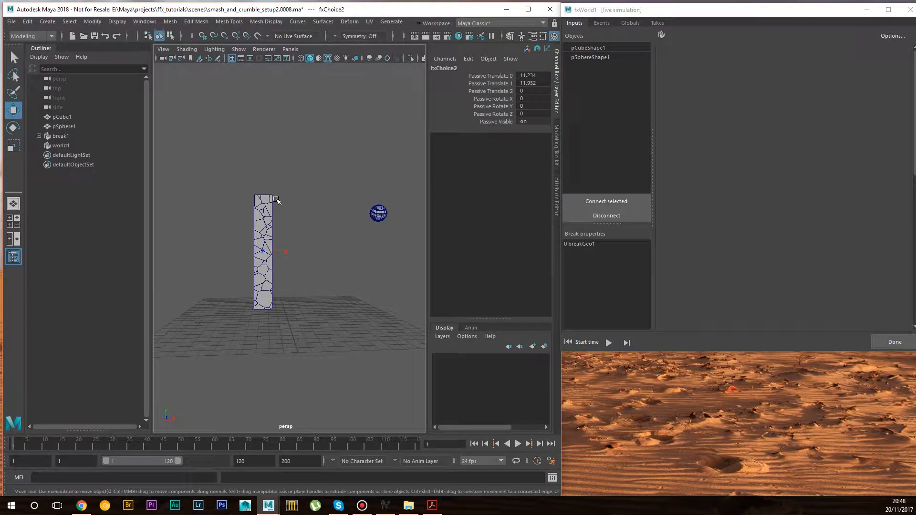
pyautogui.keyDown('alt'); pyautogui.moveTo(319, 223); pyautogui.dragTo(348, 221); pyautogui.keyUp('alt')
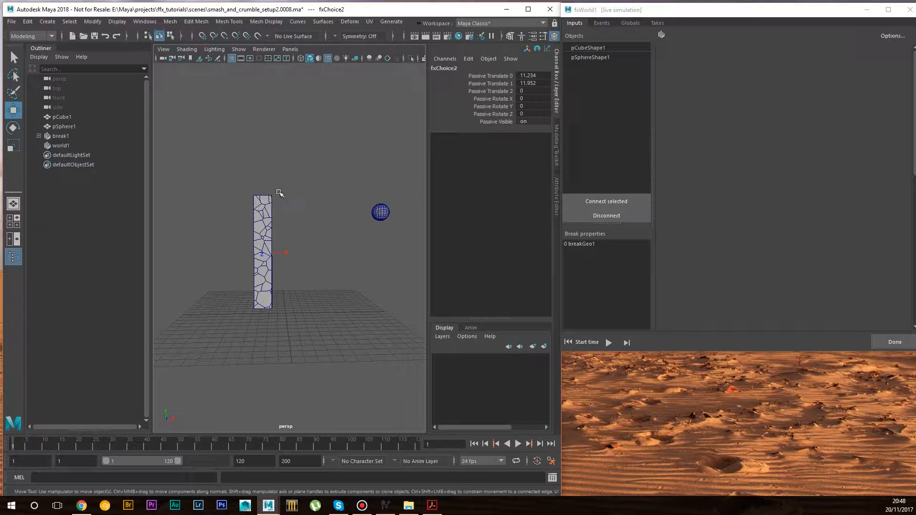
pyautogui.scroll(2, 273, 201)
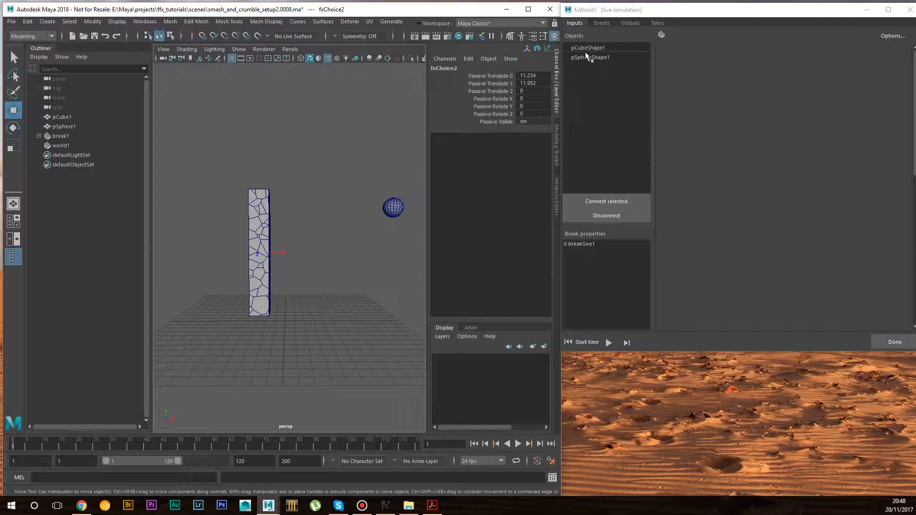
pyautogui.click(608, 342)
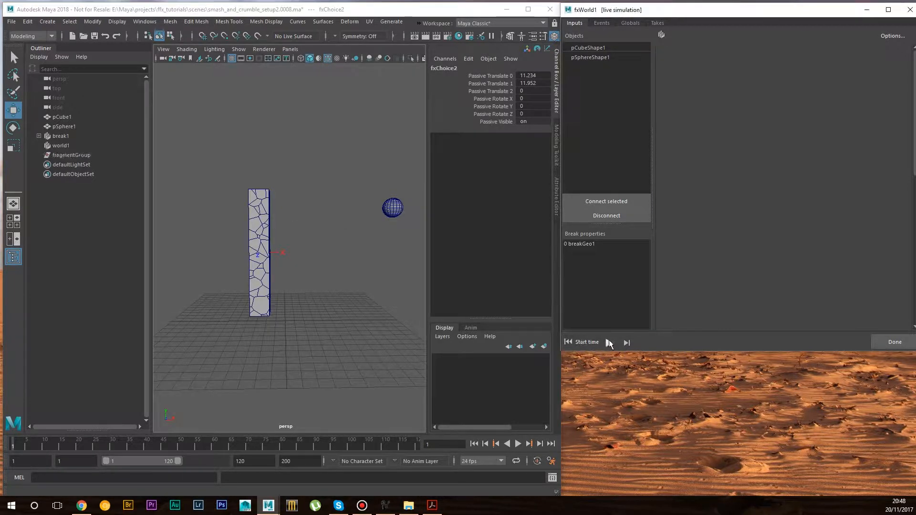
pyautogui.click(609, 342)
pyautogui.click(568, 342)
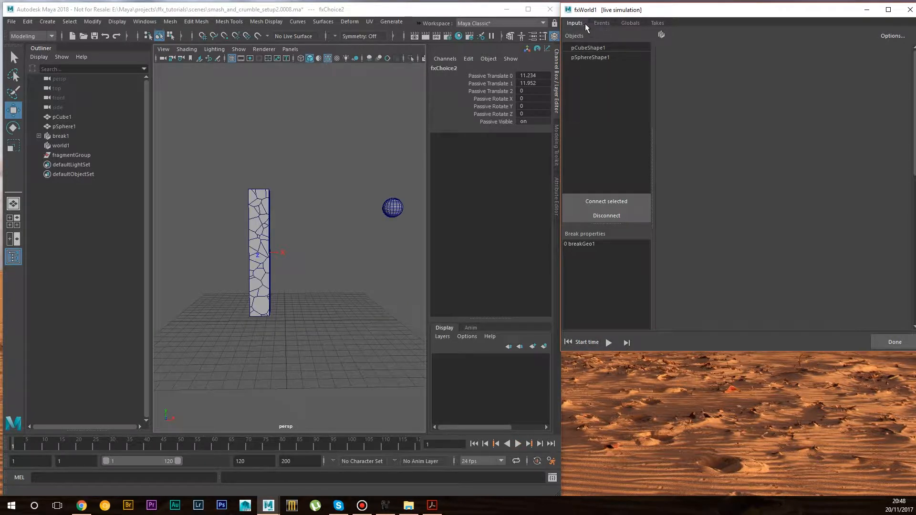
# - Set the sphere's initial linear velocity in X to -100 in the simulator's dynamics parameters
pyautogui.keyDown('alt'); pyautogui.moveTo(404, 234); pyautogui.dragTo(390, 234); pyautogui.keyUp('alt')
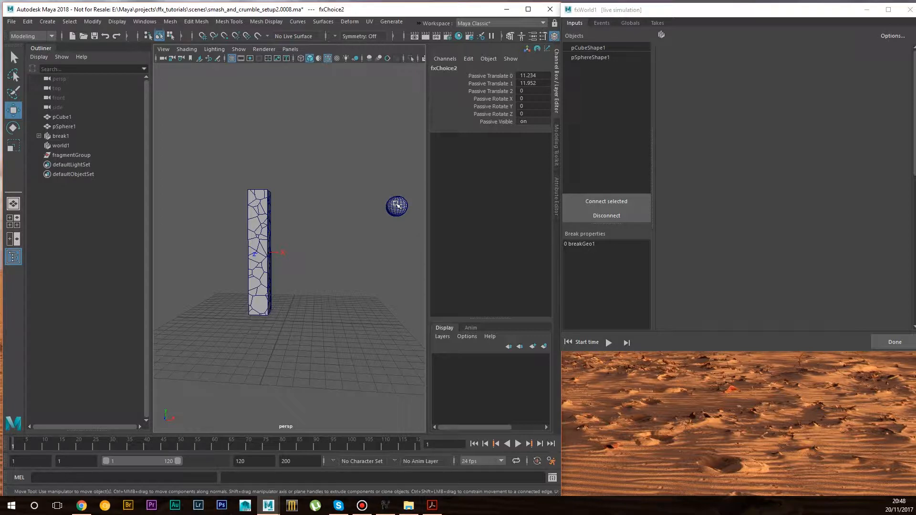
pyautogui.click(585, 47)
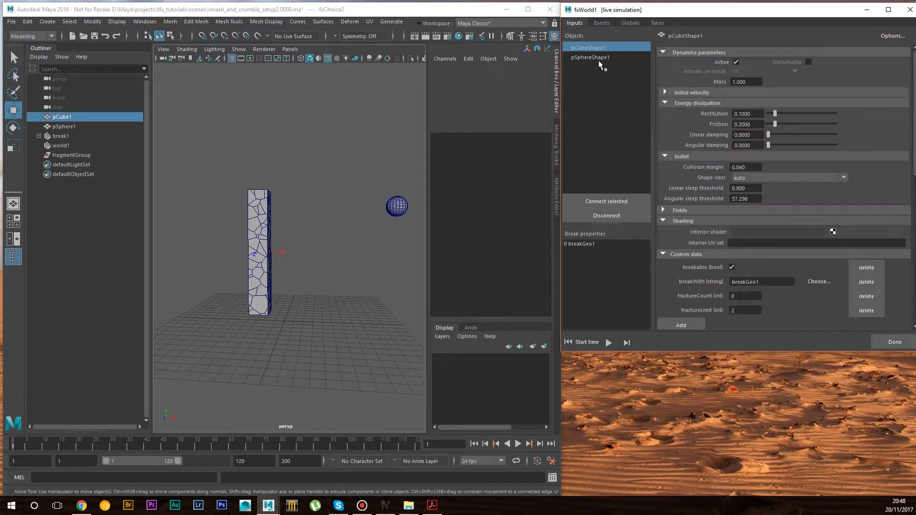
pyautogui.click(694, 93)
pyautogui.keyDown('alt'); pyautogui.moveTo(342, 209); pyautogui.dragTo(277, 210); pyautogui.keyUp('alt')
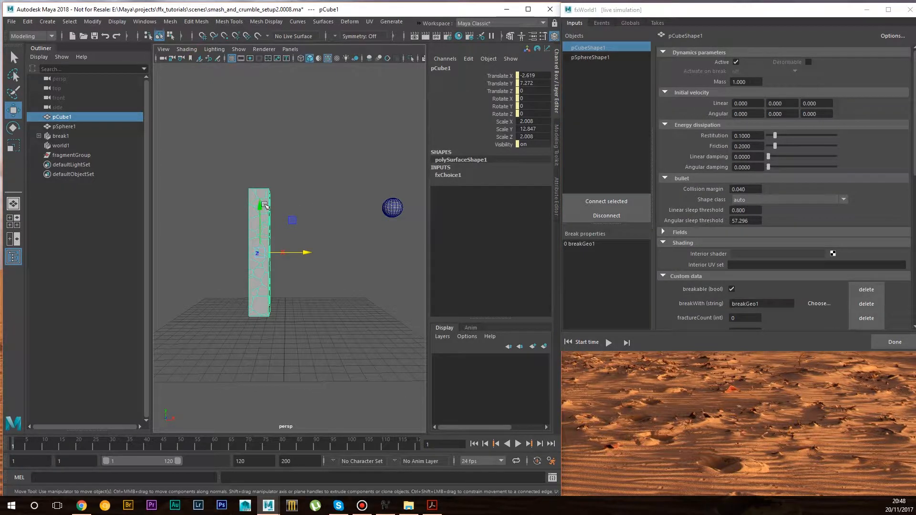
pyautogui.click(384, 205)
pyautogui.keyDown('alt'); pyautogui.moveTo(353, 149); pyautogui.dragTo(330, 145); pyautogui.keyUp('alt')
pyautogui.doubleClick(753, 102)
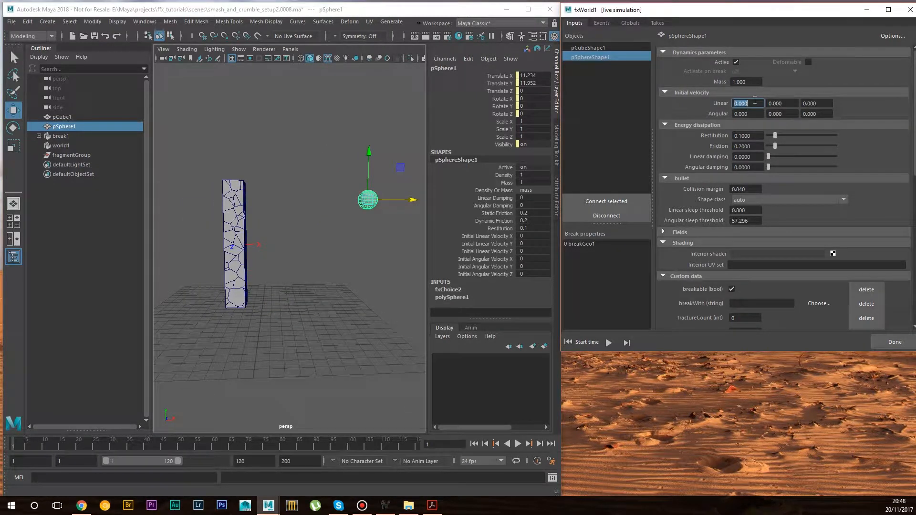
pyautogui.write('-100')
pyautogui.press('Return')
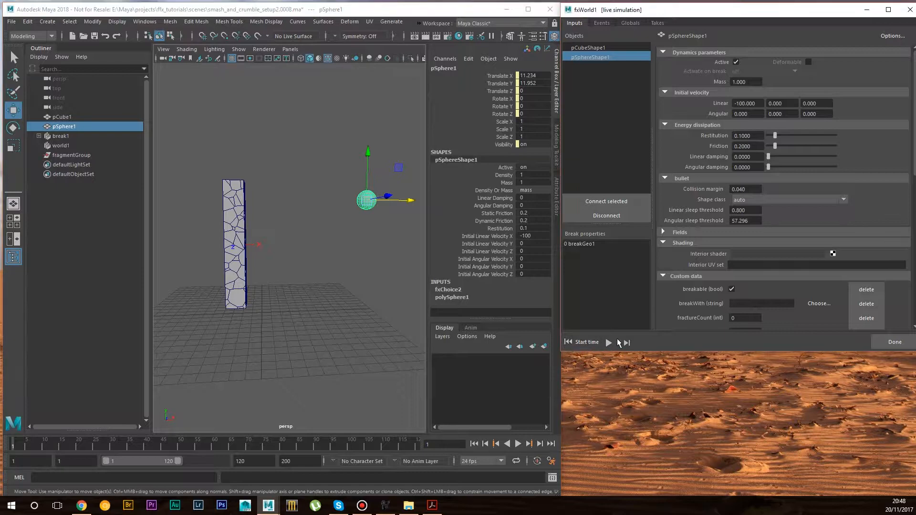
# - Run the live simulation several times, resetting to the start time between runs, to examine the sphere smashing the pillar
pyautogui.click(609, 343)
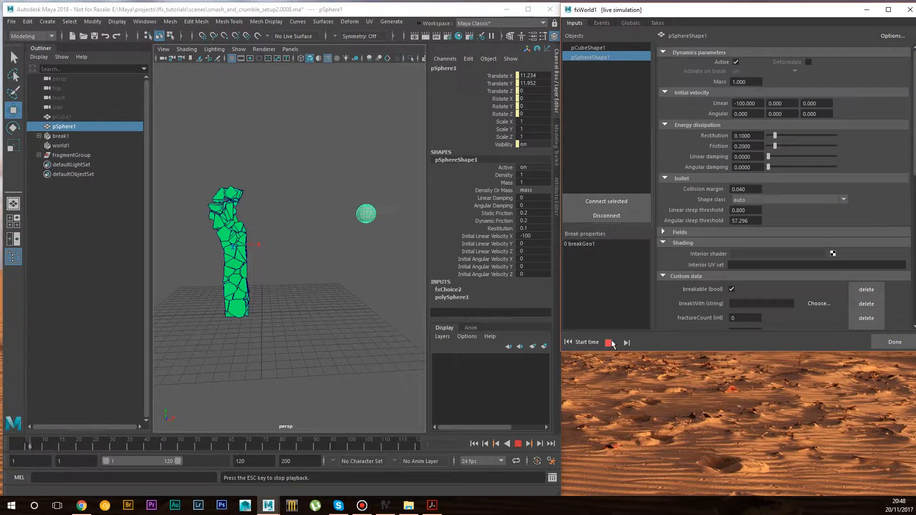
pyautogui.click(609, 342)
pyautogui.click(567, 342)
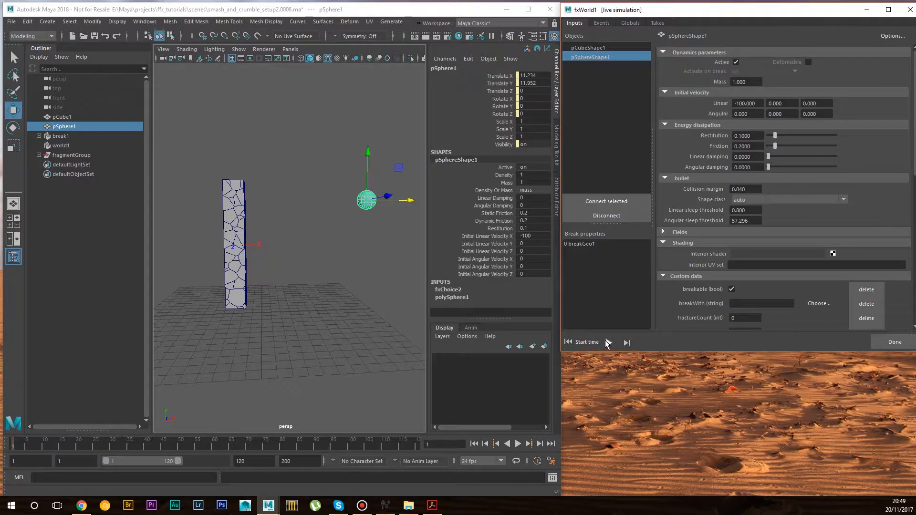
pyautogui.click(608, 342)
pyautogui.click(608, 342)
pyautogui.click(575, 342)
pyautogui.moveTo(334, 229)
pyautogui.keyDown('alt'); pyautogui.mouseDown(button='right')
pyautogui.moveTo(294, 220)
pyautogui.moveTo(336, 231)
pyautogui.mouseUp(button='right'); pyautogui.keyUp('alt')
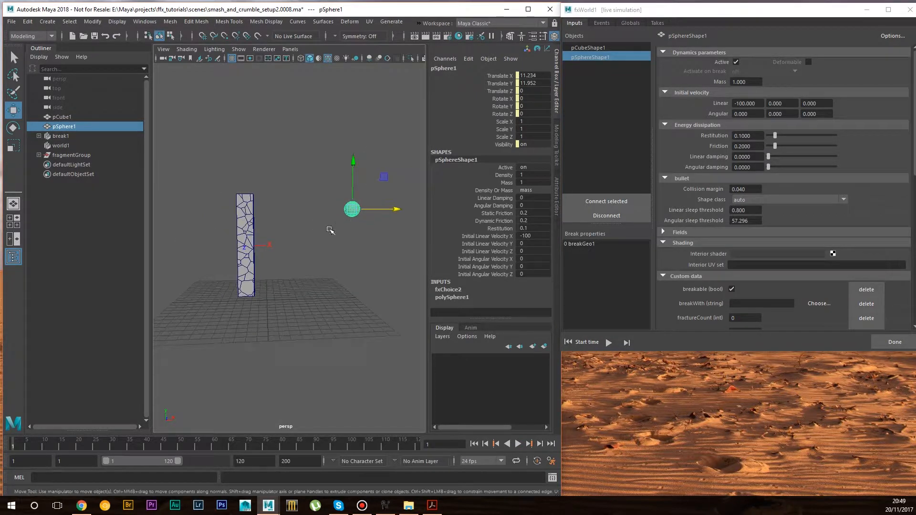
pyautogui.click(607, 342)
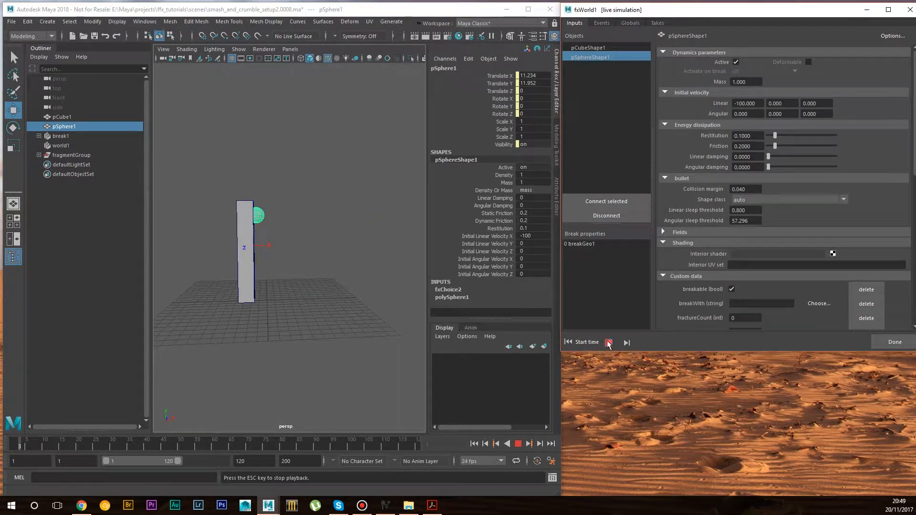
pyautogui.click(607, 342)
pyautogui.click(572, 342)
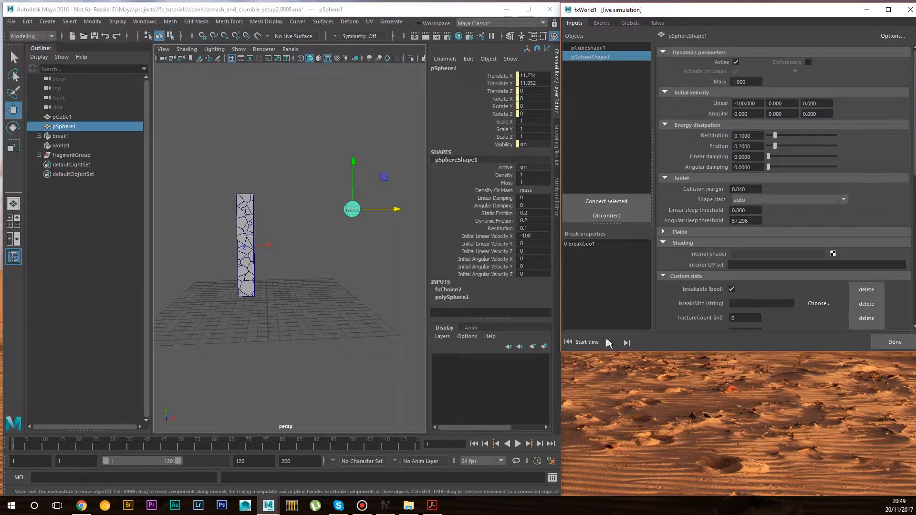
pyautogui.click(608, 342)
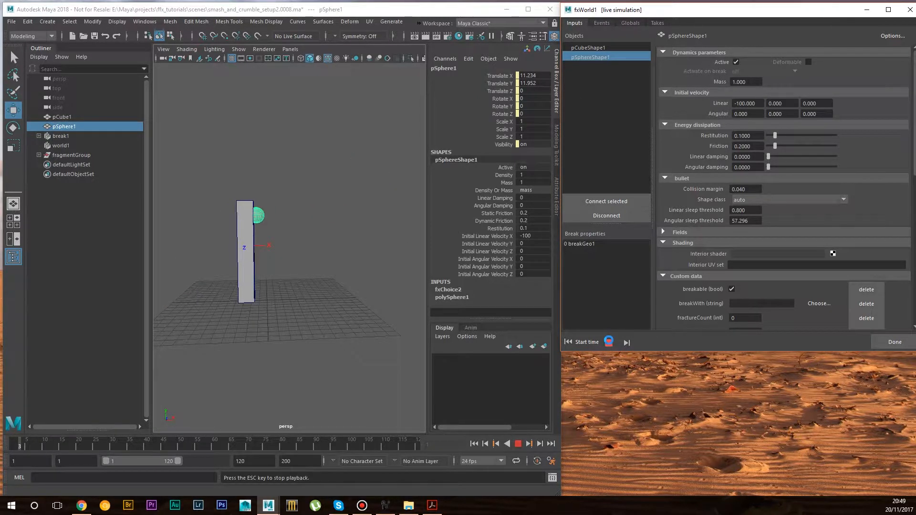
pyautogui.click(609, 342)
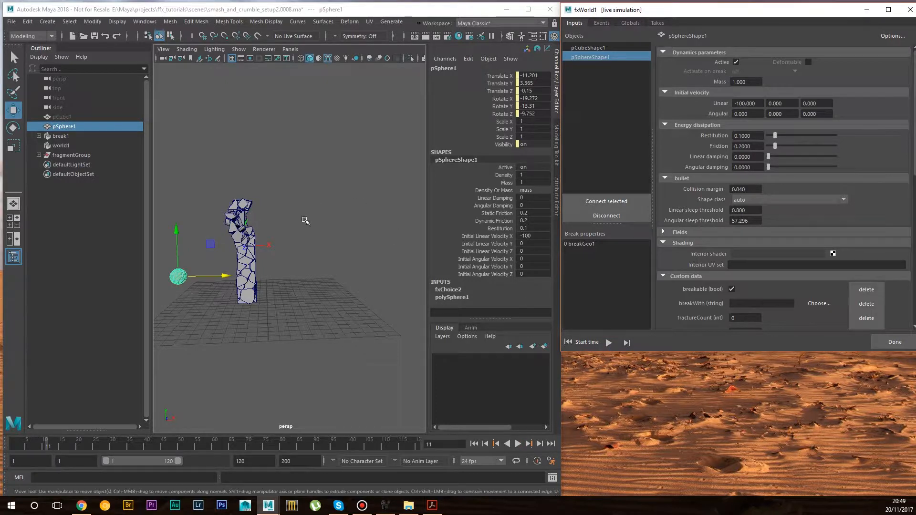
# - Switch the viewport renderer to Legacy Default Viewport and rerun the simulation from the start time
pyautogui.click(264, 49)
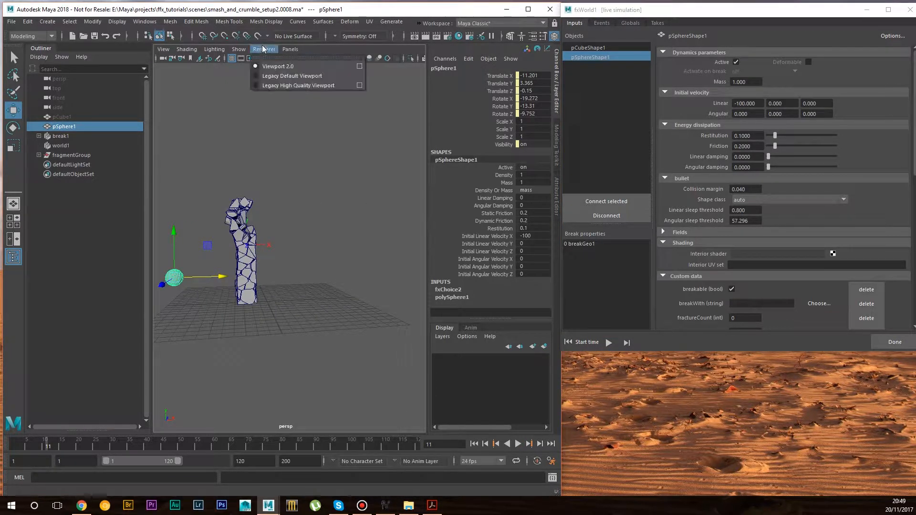
pyautogui.click(293, 76)
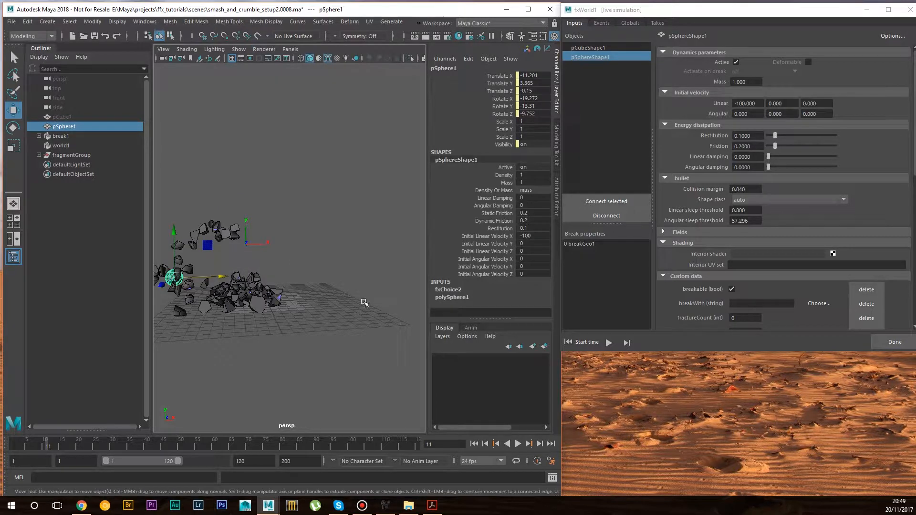
pyautogui.click(568, 342)
pyautogui.click(609, 342)
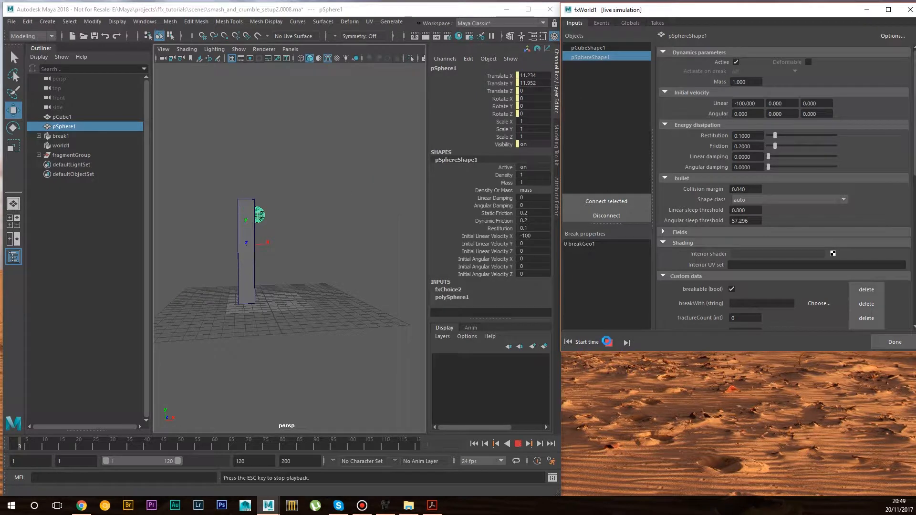
# - Stop and reset the simulation to the start time, and turn off Active in the pillar's dynamics parameters
pyautogui.click(607, 343)
pyautogui.click(570, 342)
pyautogui.keyDown('alt'); pyautogui.moveTo(303, 241); pyautogui.dragTo(283, 241); pyautogui.keyUp('alt')
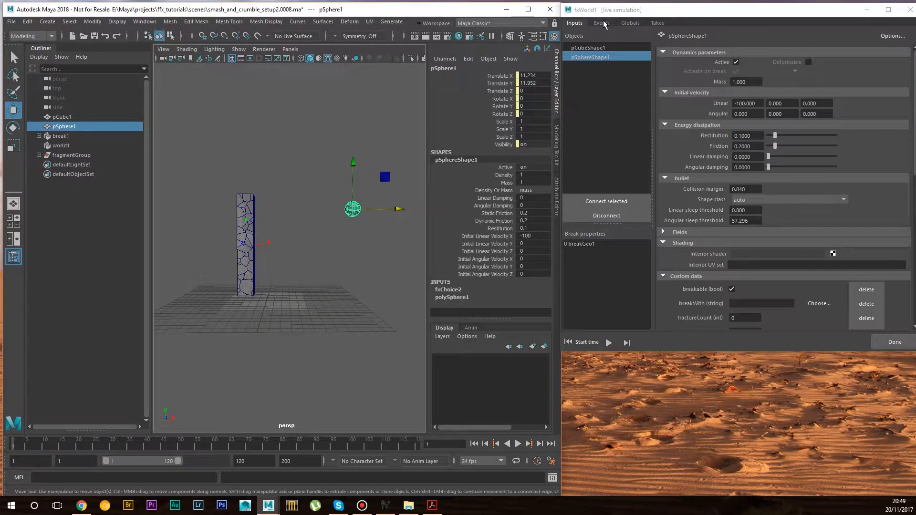
pyautogui.click(597, 50)
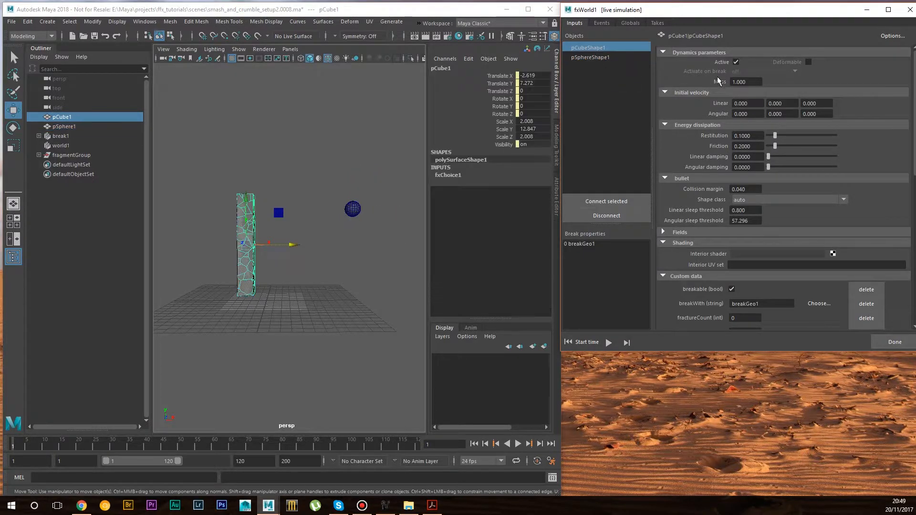
pyautogui.click(736, 62)
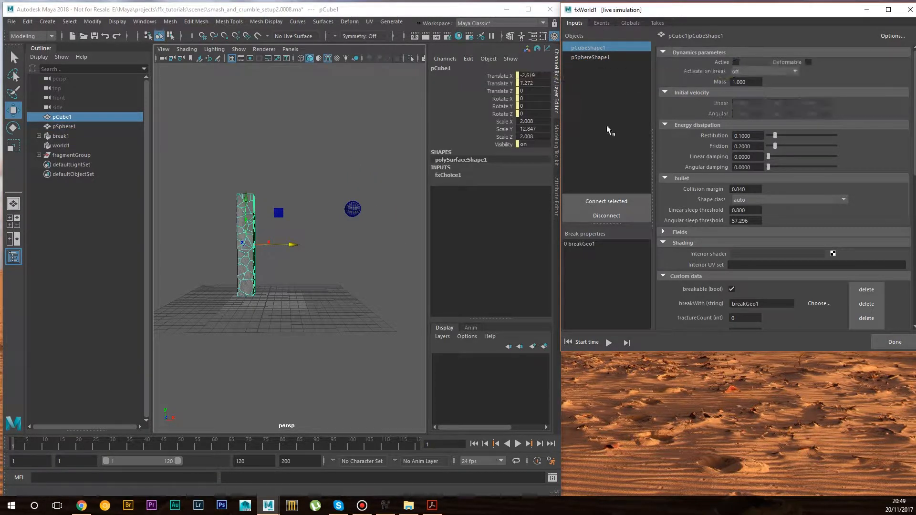
# - Run the live simulation to examine how the sphere hits the inactive pillar, and reset it to the start time
pyautogui.click(609, 342)
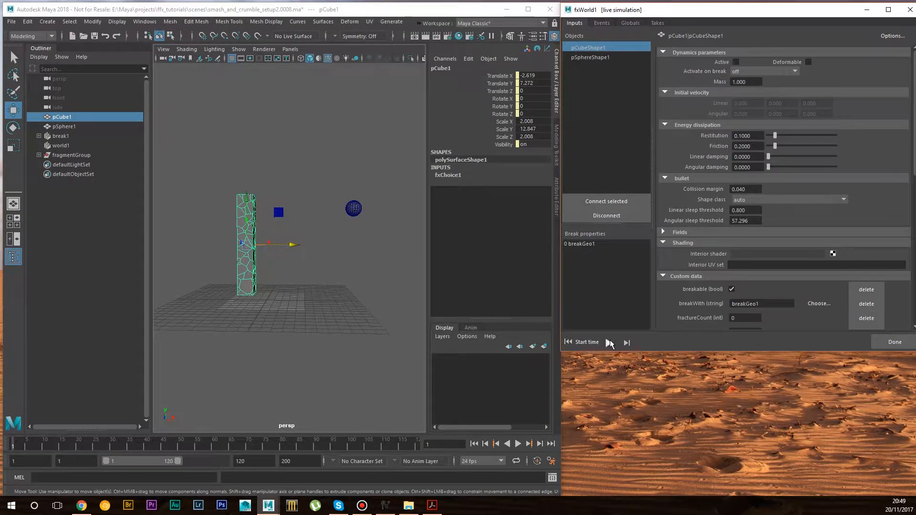
pyautogui.click(609, 342)
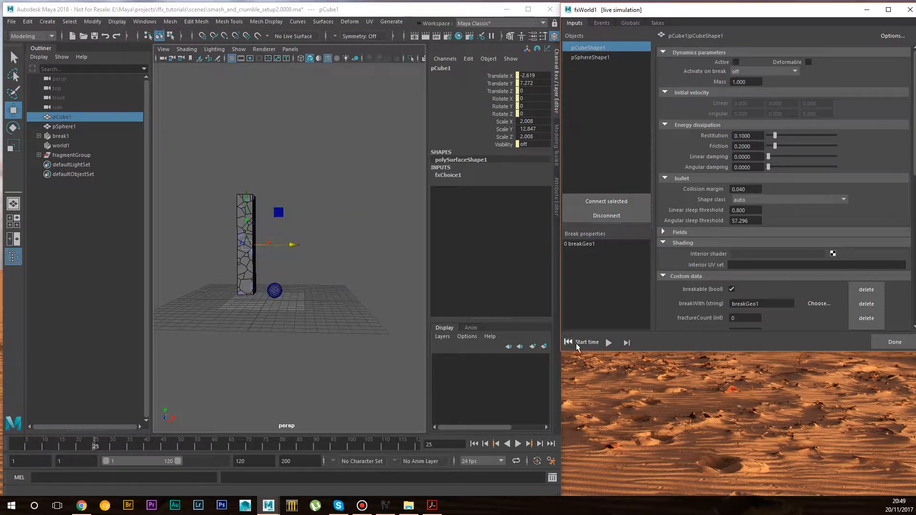
pyautogui.click(577, 343)
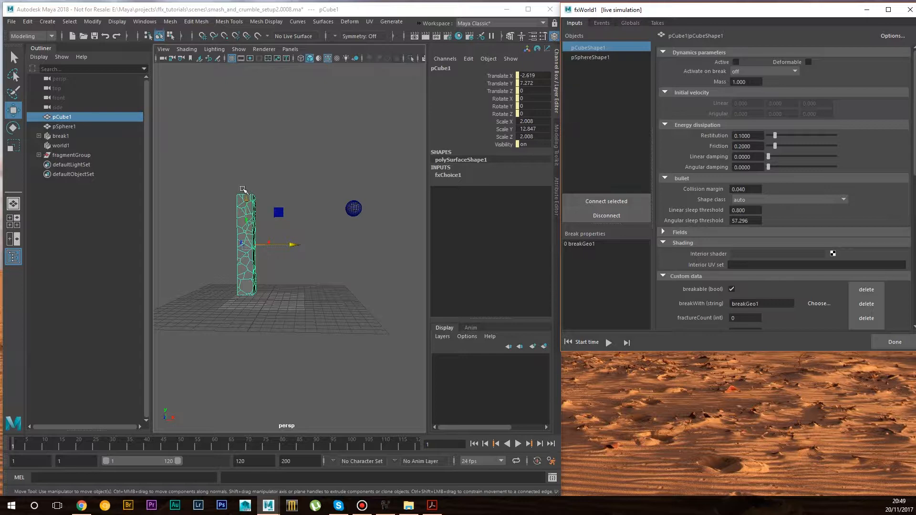
pyautogui.keyDown('alt'); pyautogui.moveTo(258, 262); pyautogui.dragTo(286, 259, button='right'); pyautogui.keyUp('alt')
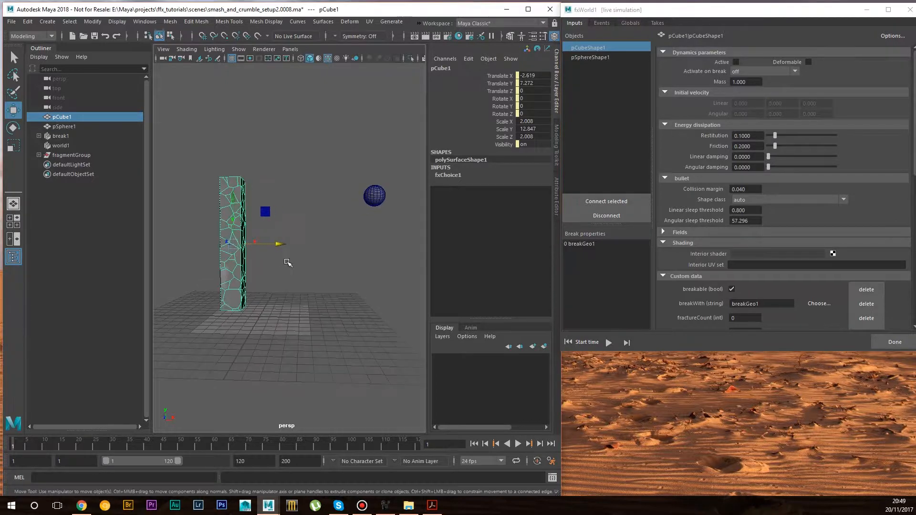
# - Delete the "break once" collision event and add a "break fragment" collision event in its place
pyautogui.click(601, 23)
pyautogui.click(611, 55)
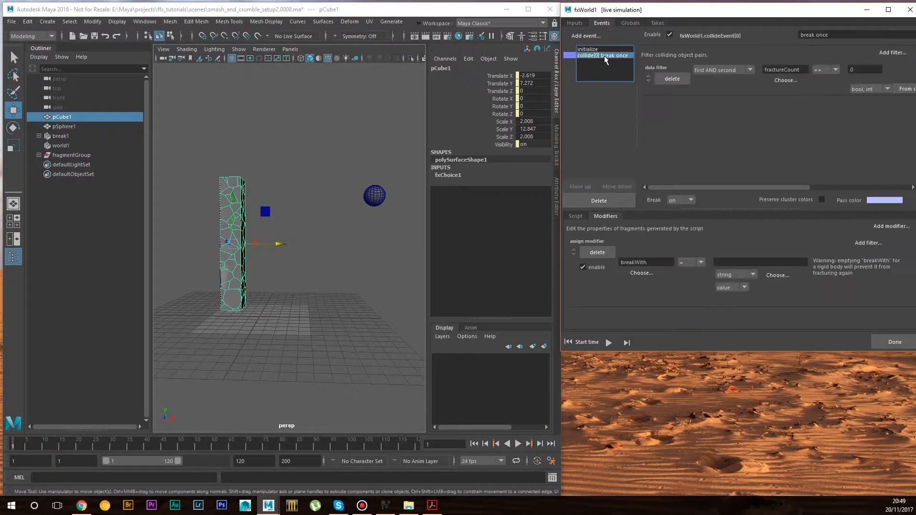
pyautogui.click(606, 201)
pyautogui.click(584, 36)
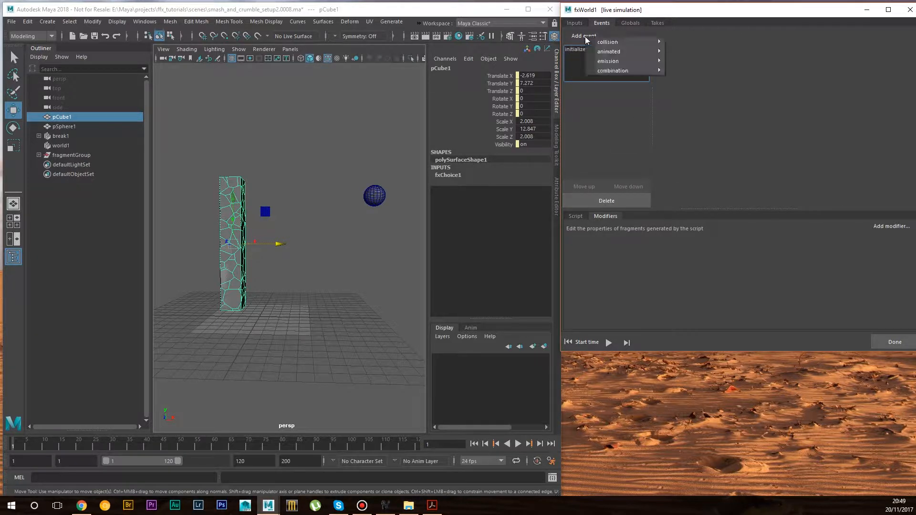
pyautogui.moveTo(602, 43)
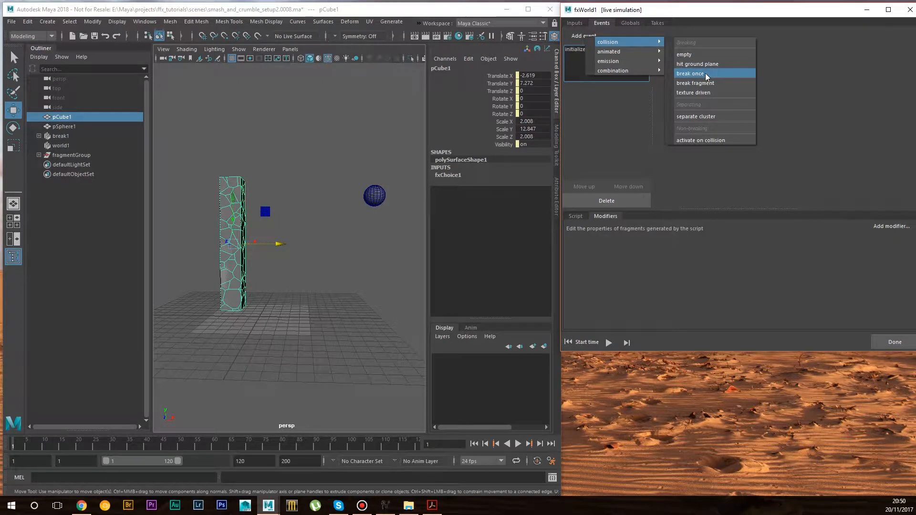
pyautogui.click(716, 82)
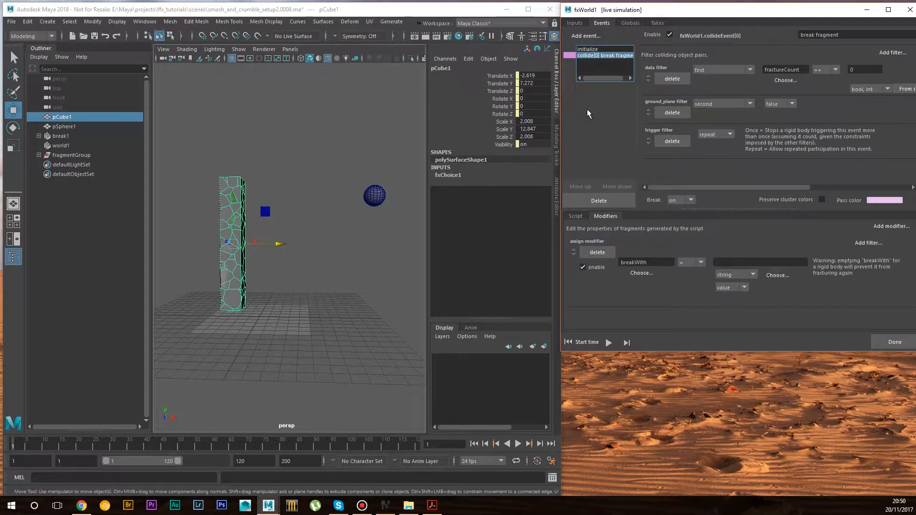
# - Test-run the simulation with the break fragment event, reset it and check the pillar's Active setting
pyautogui.click(609, 343)
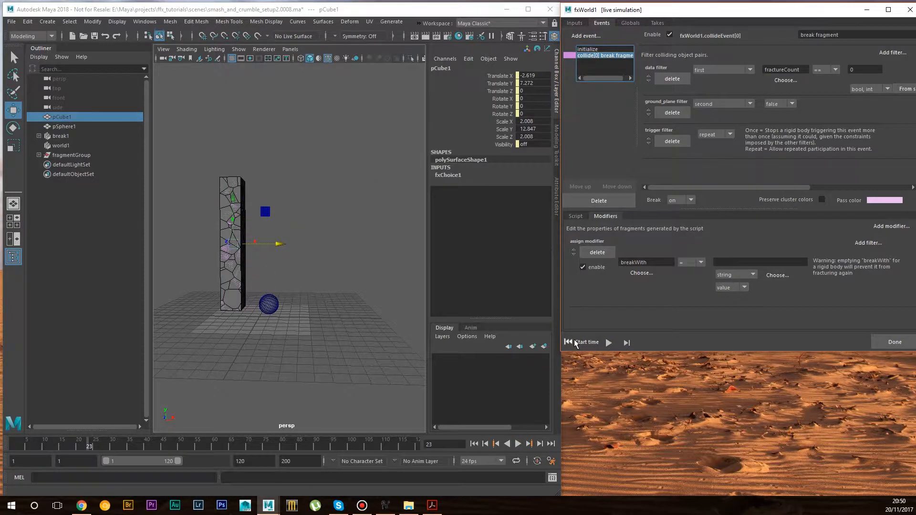
pyautogui.click(609, 342)
pyautogui.click(574, 24)
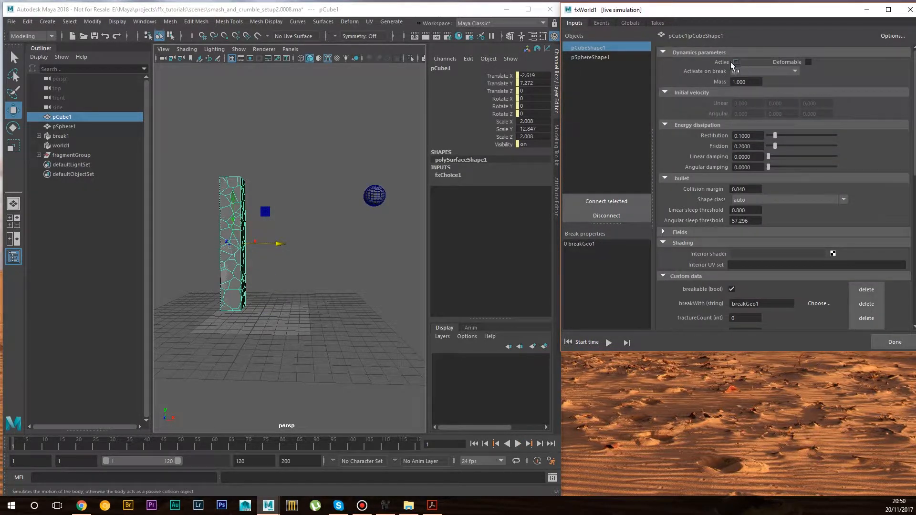
pyautogui.click(602, 23)
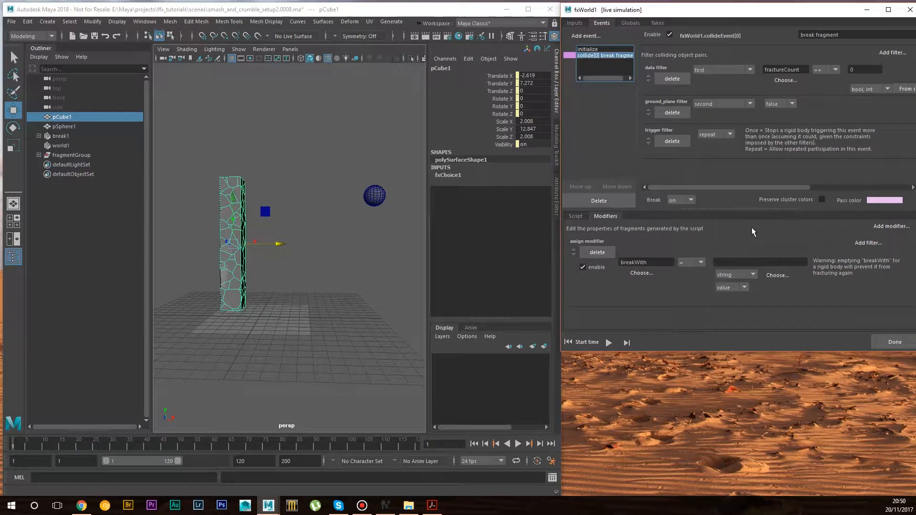
# - Add an assign modifier to the break fragment event that sets the dynamics parameter active to 1
pyautogui.click(890, 226)
pyautogui.click(802, 14)
pyautogui.click(883, 226)
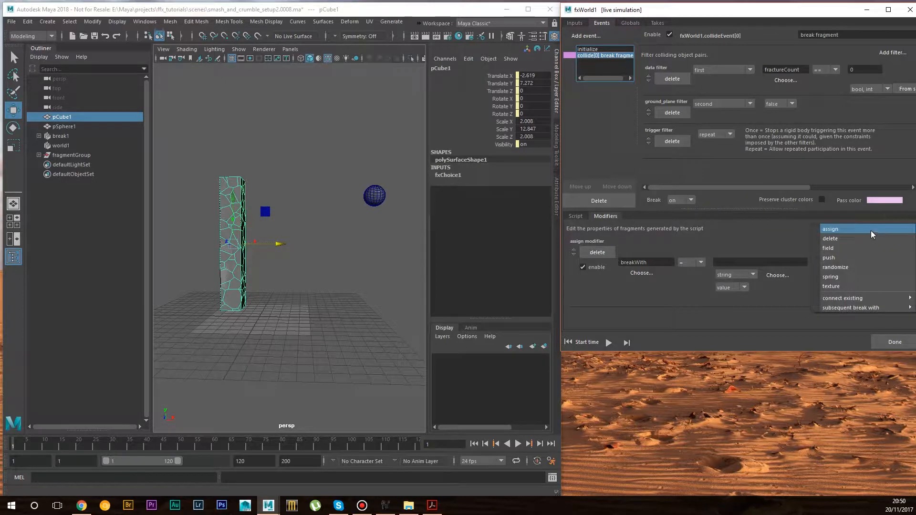
pyautogui.click(871, 231)
pyautogui.moveTo(740, 352); pyautogui.dragTo(735, 428)
pyautogui.click(643, 391)
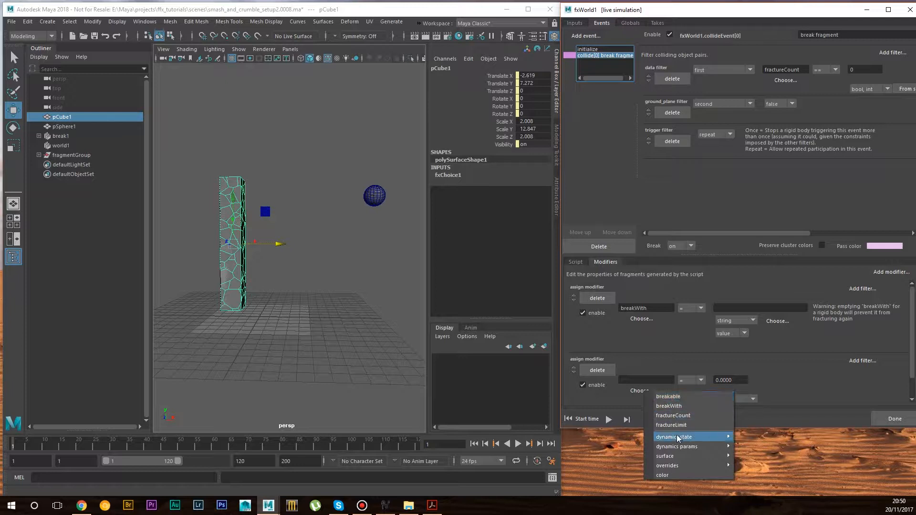
pyautogui.moveTo(699, 434)
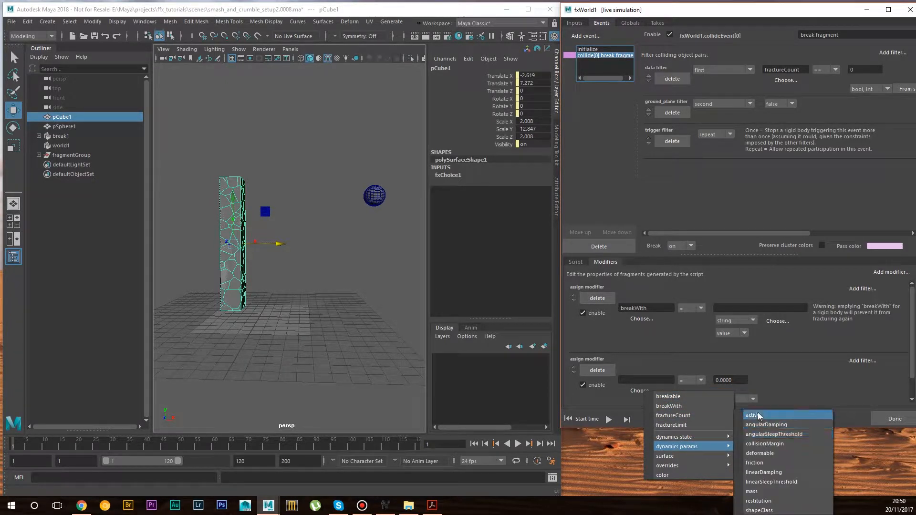
pyautogui.click(758, 413)
pyautogui.doubleClick(727, 378)
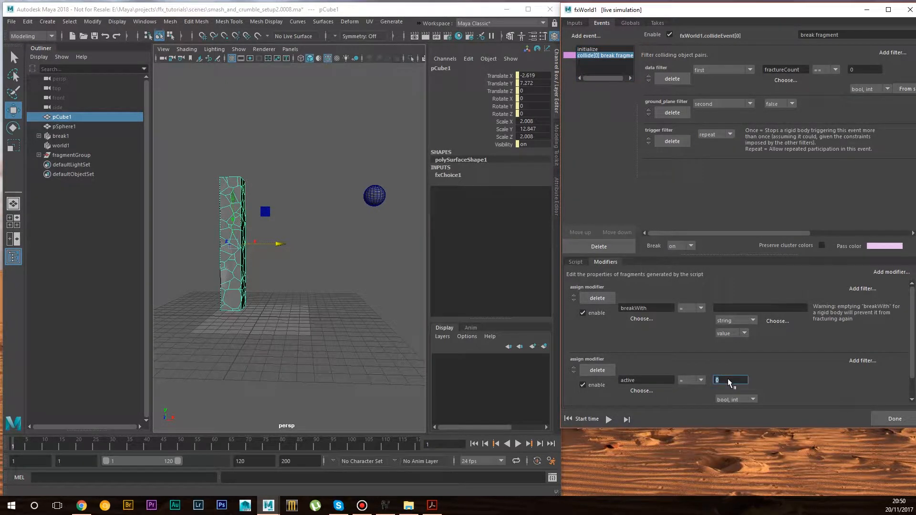
pyautogui.write('1')
# - Run the simulation to examine the pillar's fragments being activated on impact, and reset it to the start time
pyautogui.click(608, 420)
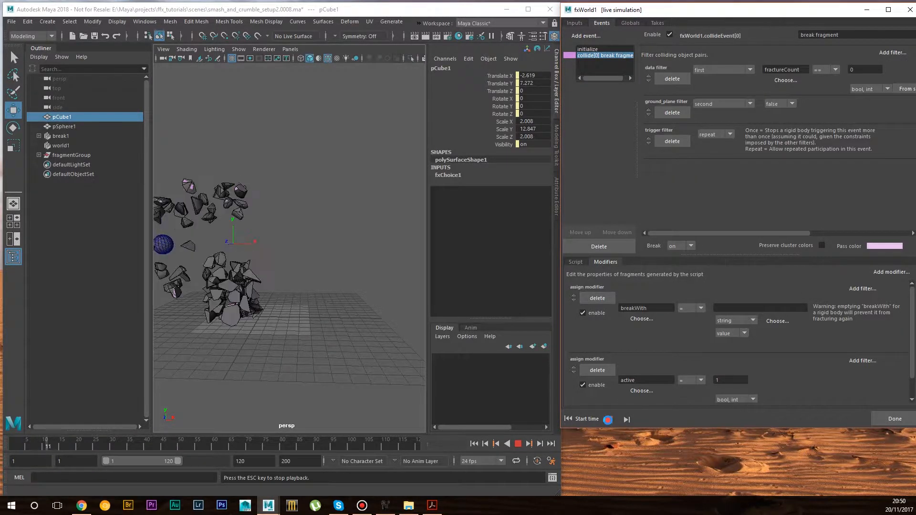
pyautogui.click(608, 420)
pyautogui.click(585, 418)
pyautogui.keyDown('alt'); pyautogui.moveTo(288, 288); pyautogui.dragTo(297, 288); pyautogui.keyUp('alt')
# - Add a volume filter to the active assign modifier, select its volume and set the shape to sphere
pyautogui.moveTo(760, 257); pyautogui.dragTo(760, 207)
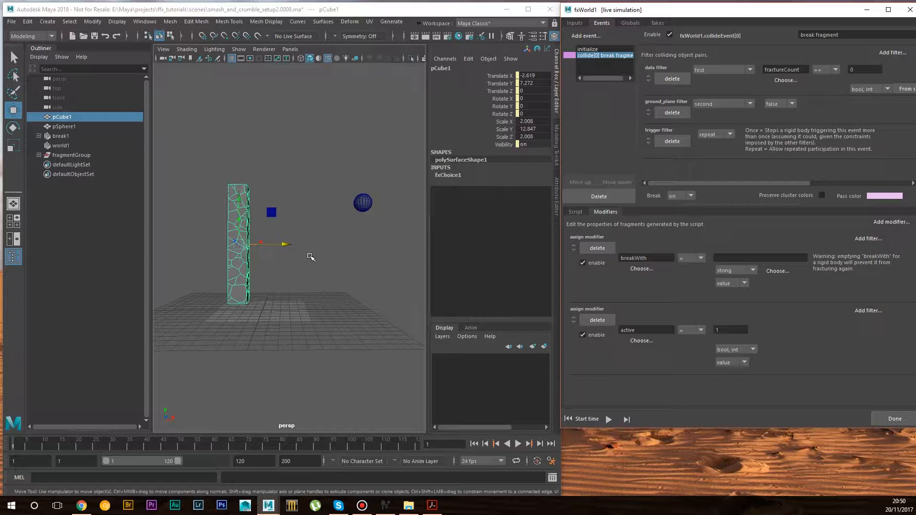
pyautogui.click(866, 313)
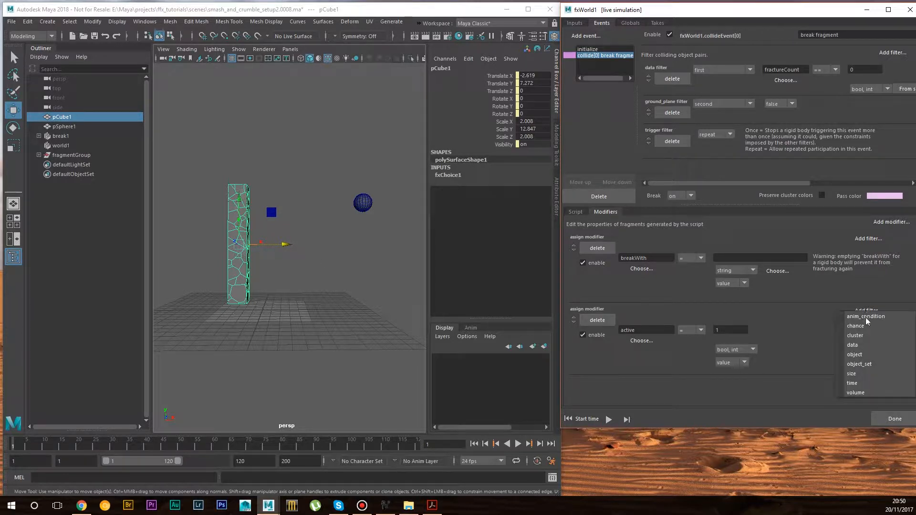
pyautogui.click(869, 391)
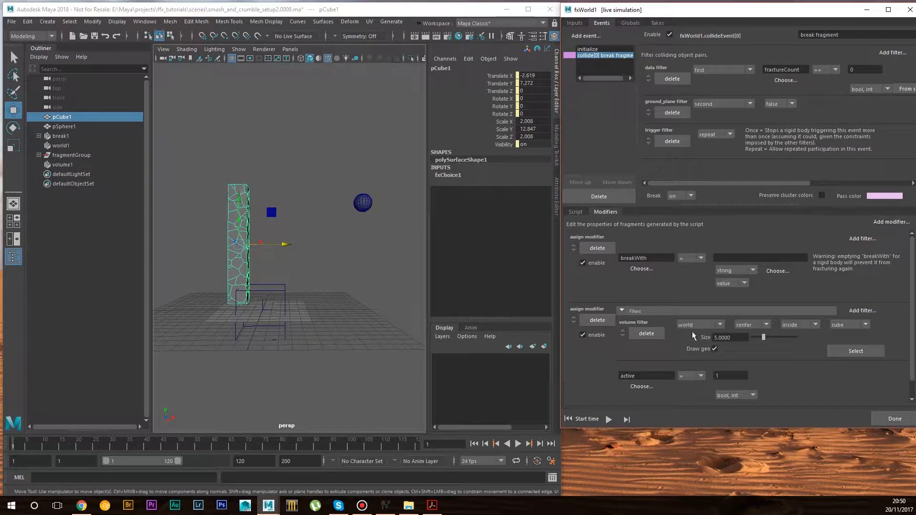
pyautogui.click(852, 350)
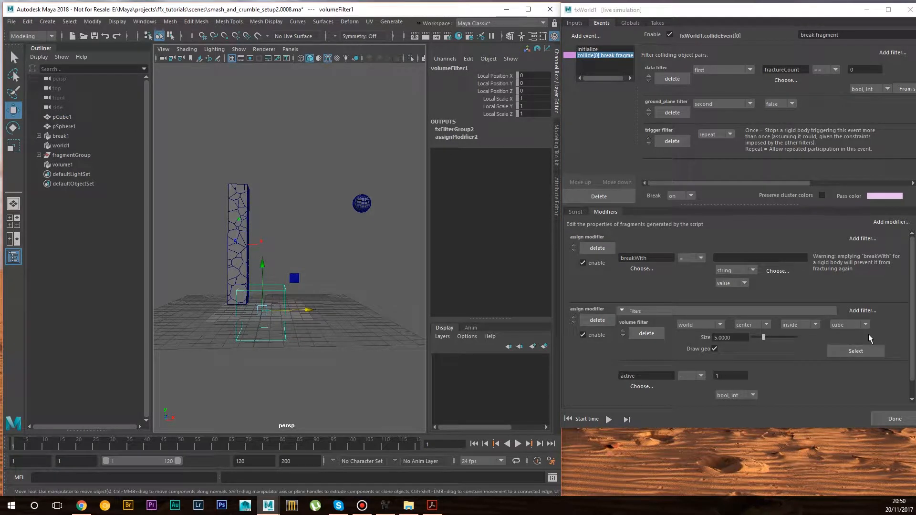
pyautogui.click(847, 325)
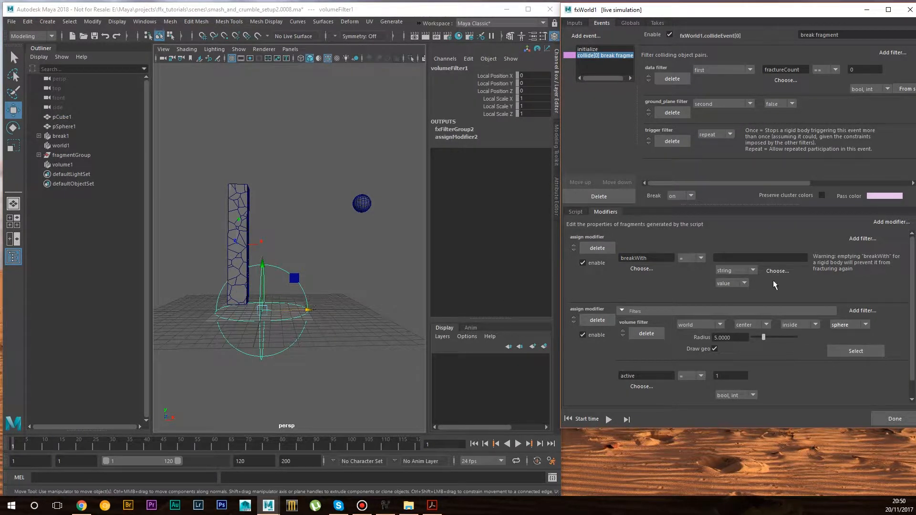
# - Set the radius of the spherical filter volume to 2.5
pyautogui.doubleClick(741, 338)
pyautogui.write('2')
pyautogui.press('Return')
pyautogui.doubleClick(741, 337)
pyautogui.write('2')
pyautogui.press('Return')
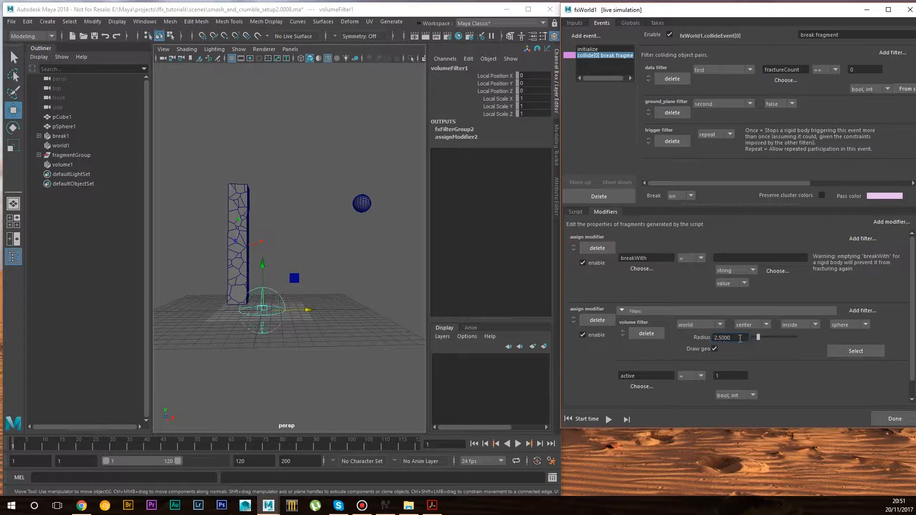
# - Move the spherical filter volume over the pillar's upper end, to about X -2.5, Y 12.4
pyautogui.moveTo(306, 309); pyautogui.dragTo(277, 307)
pyautogui.moveTo(234, 267); pyautogui.dragTo(245, 174)
pyautogui.moveTo(280, 198); pyautogui.dragTo(288, 199)
# - Run the simulation several times, resetting between runs, to examine which fragments inside the filter volume are activated
pyautogui.click(579, 419)
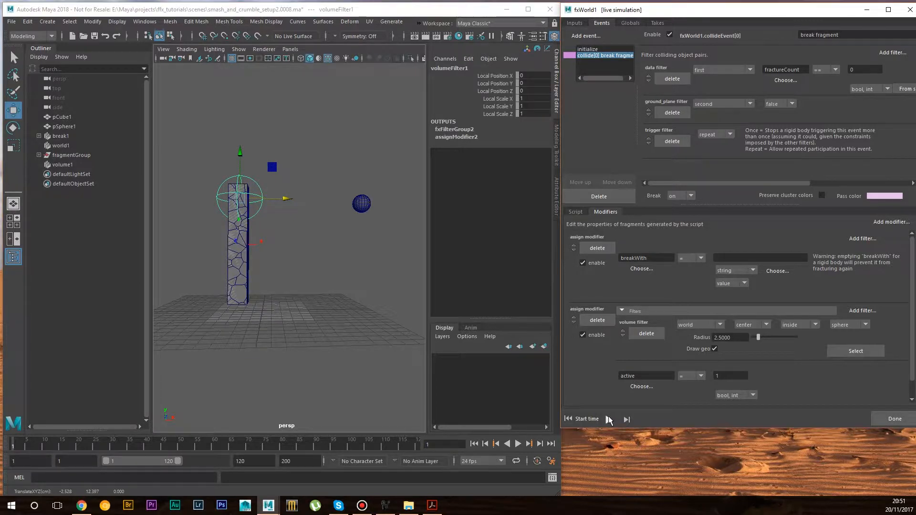
pyautogui.click(609, 419)
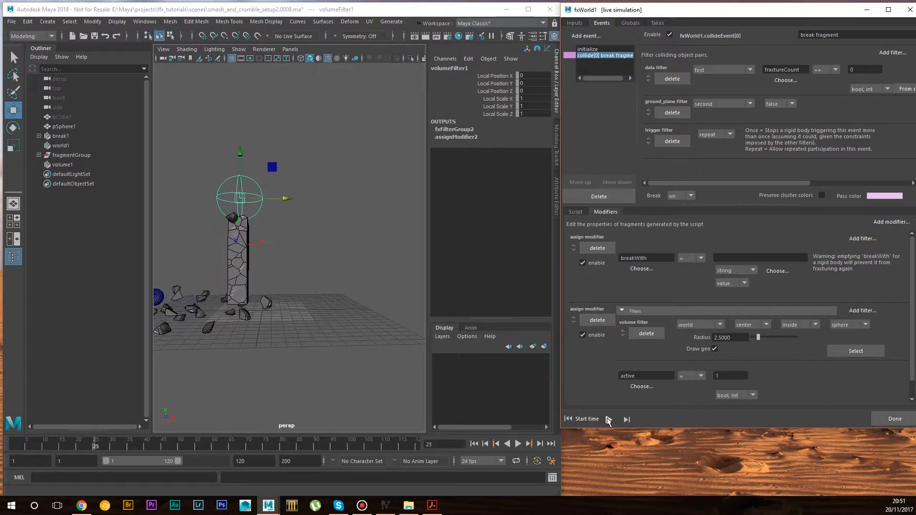
pyautogui.click(577, 419)
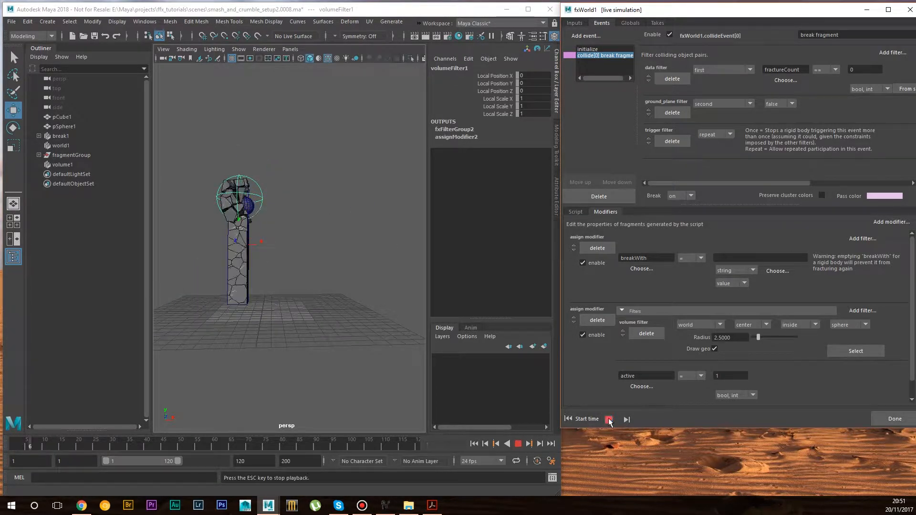
pyautogui.click(609, 419)
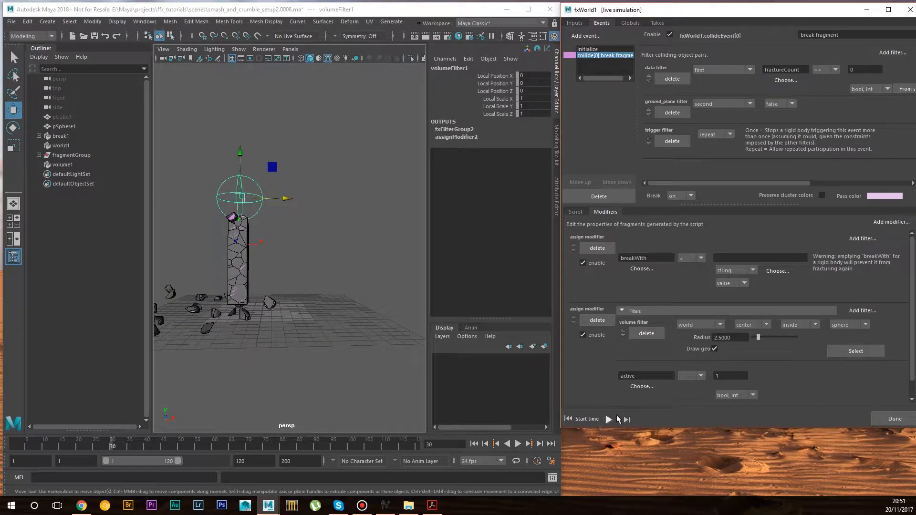
pyautogui.click(588, 421)
pyautogui.keyDown('alt'); pyautogui.moveTo(318, 281); pyautogui.dragTo(315, 267); pyautogui.keyUp('alt')
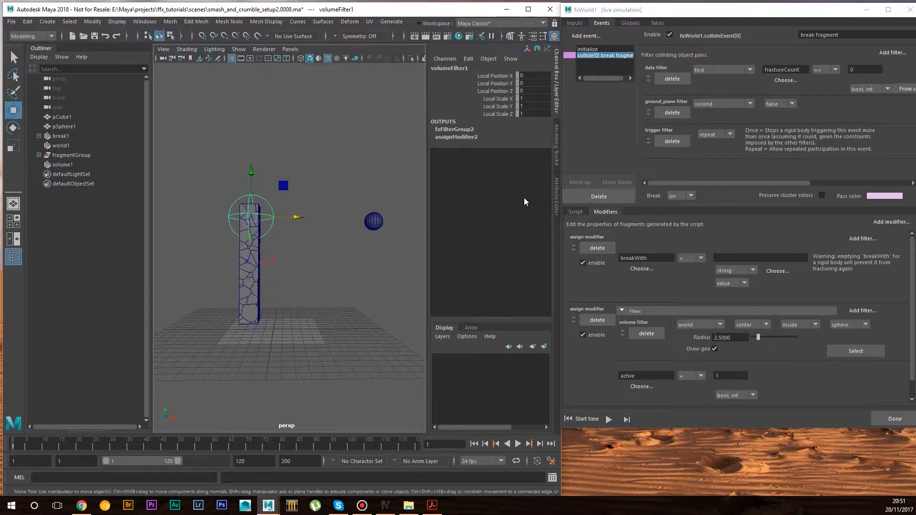
pyautogui.click(609, 420)
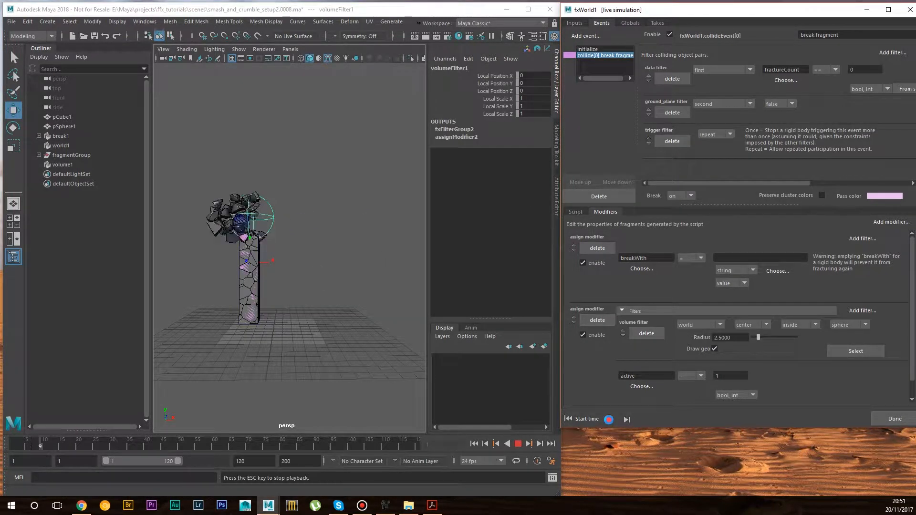
pyautogui.click(609, 420)
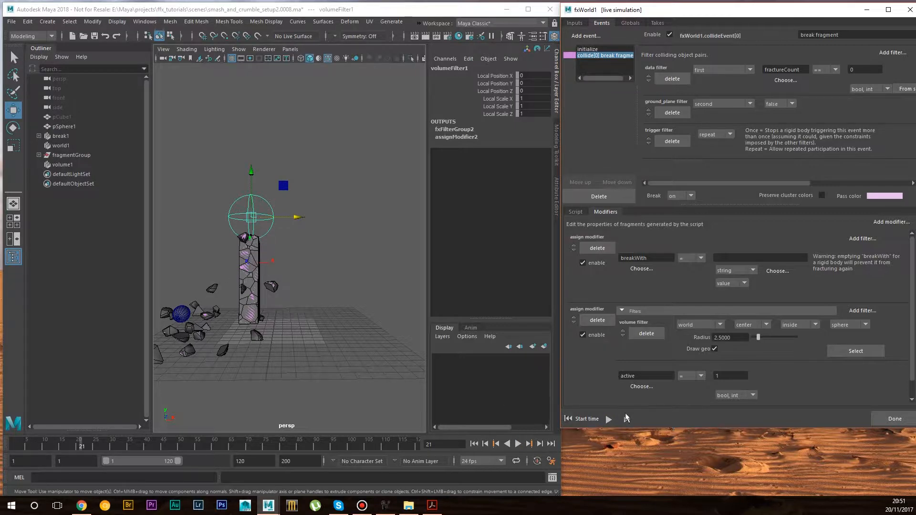
pyautogui.click(590, 418)
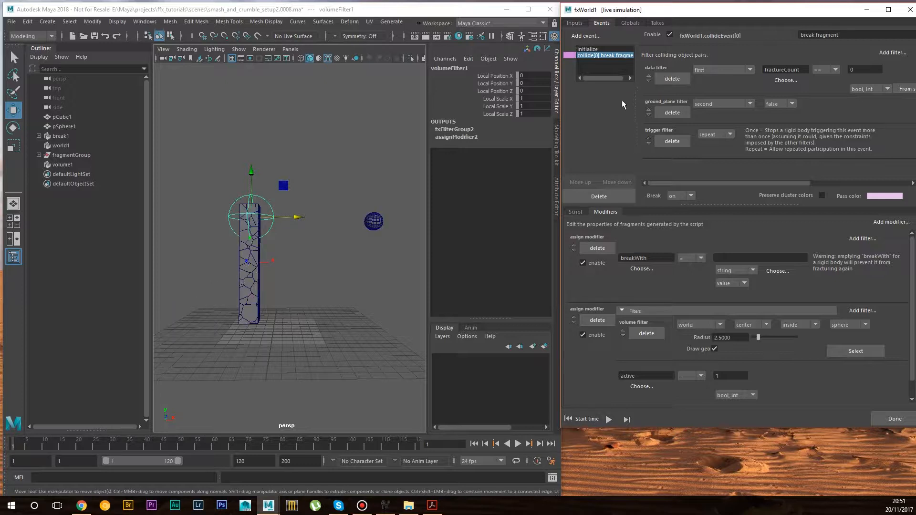
pyautogui.click(593, 37)
pyautogui.moveTo(618, 50)
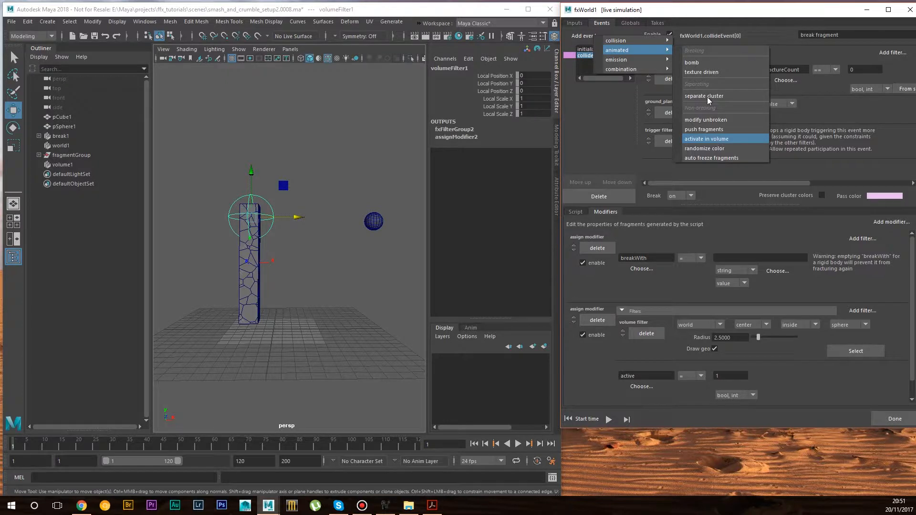
pyautogui.click(716, 138)
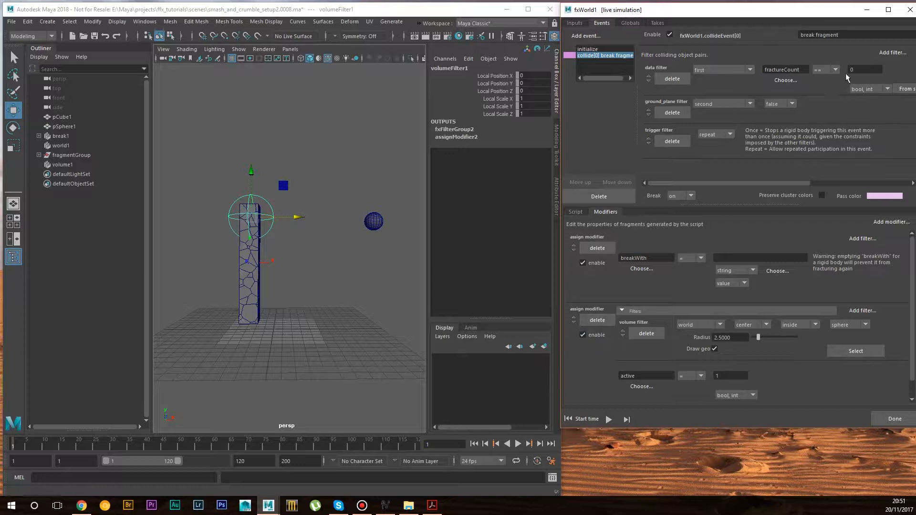
# - Draw the fractureCount value numerically on all objects and run the simulation to examine the values on the fragments
pyautogui.click(656, 22)
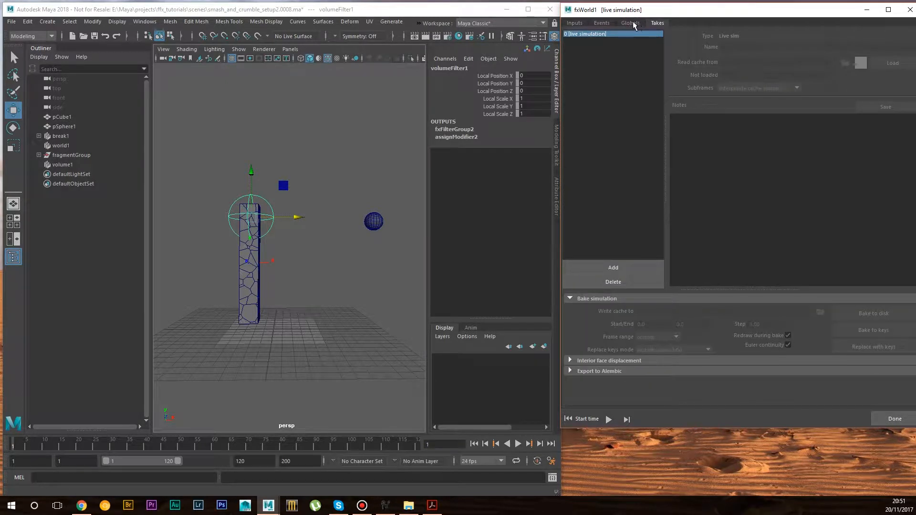
pyautogui.click(632, 22)
pyautogui.click(853, 136)
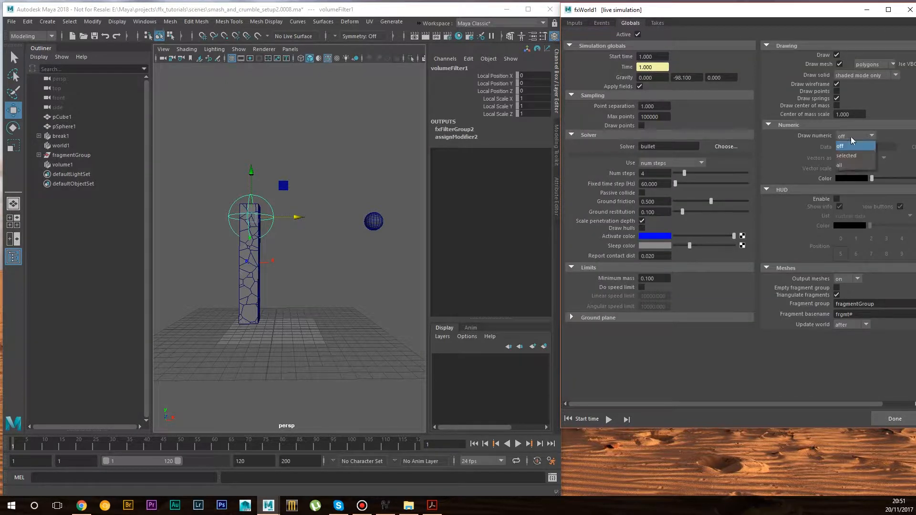
pyautogui.click(851, 164)
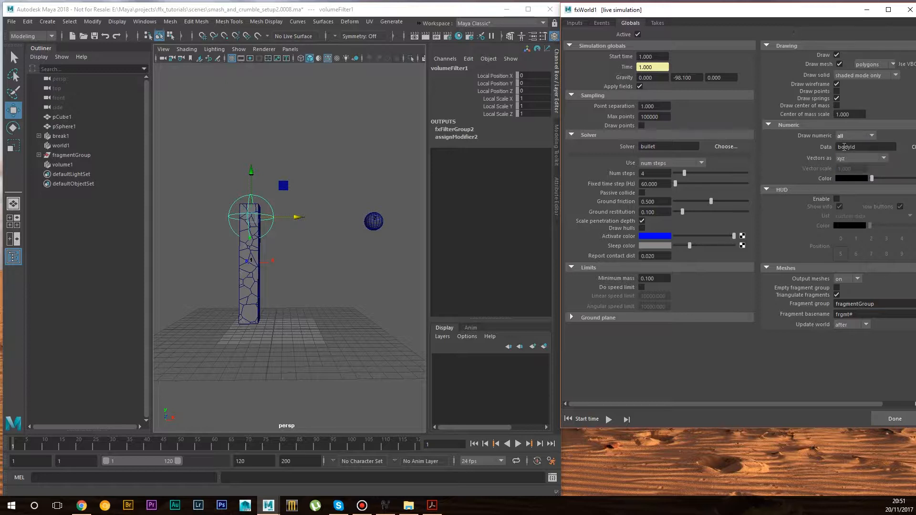
pyautogui.click(913, 148)
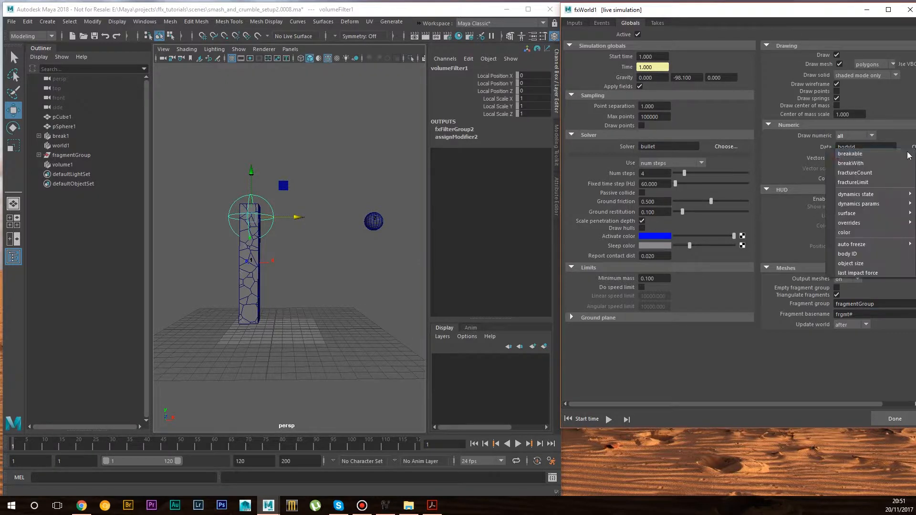
pyautogui.click(885, 174)
pyautogui.scroll(1, 251, 270)
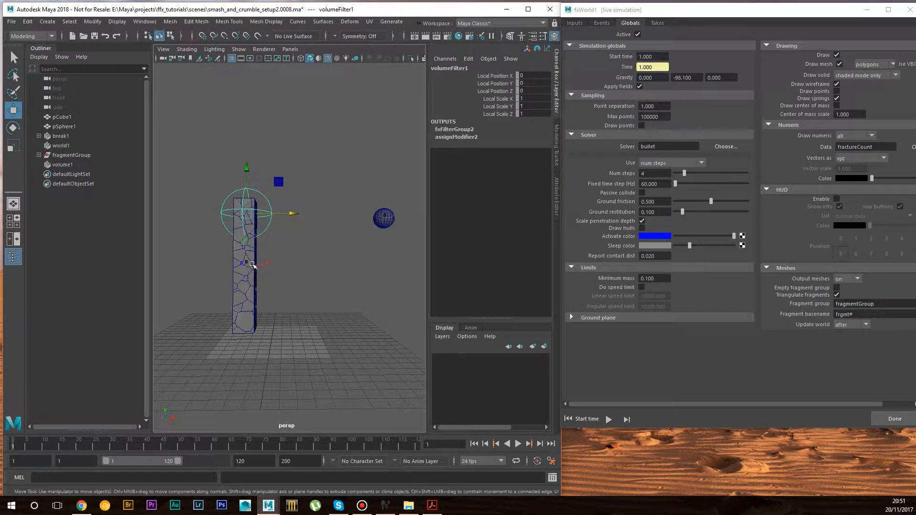
pyautogui.click(608, 420)
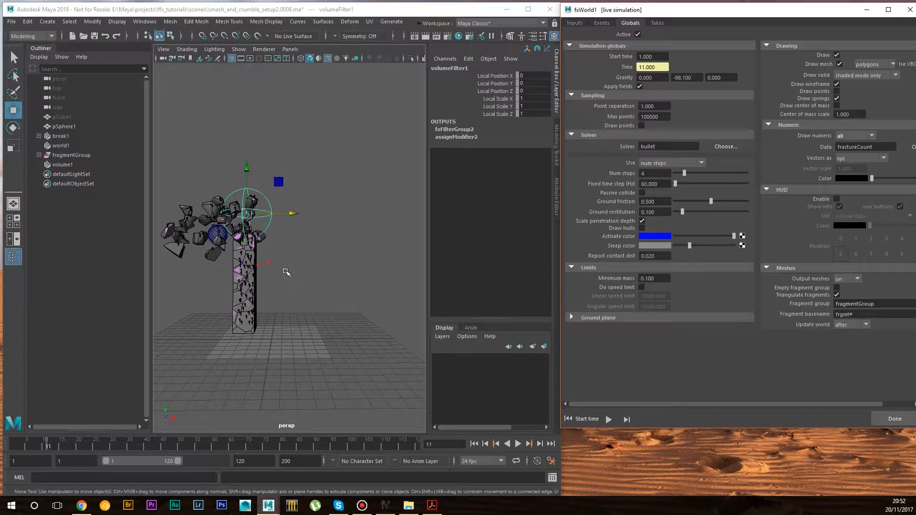
# - Add an animated activate in volume event and reset the simulation to its start time
pyautogui.click(605, 23)
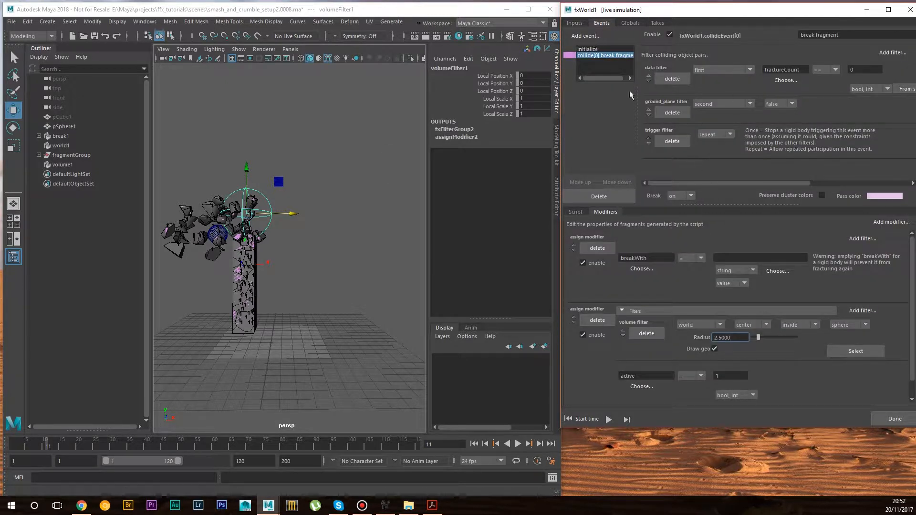
pyautogui.click(597, 36)
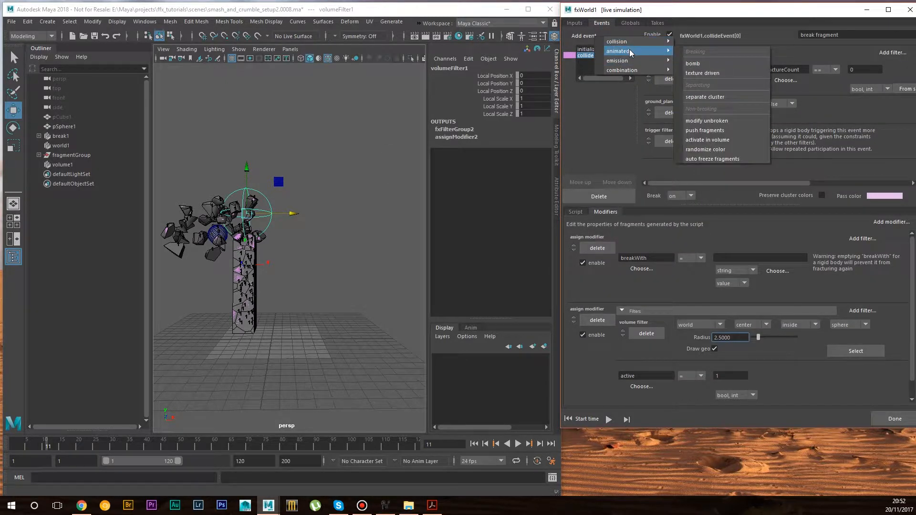
pyautogui.click(724, 141)
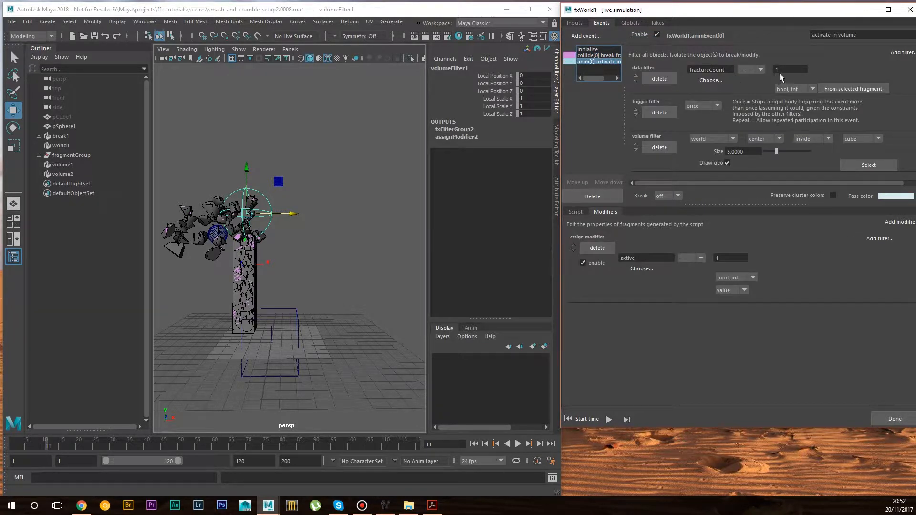
pyautogui.click(586, 416)
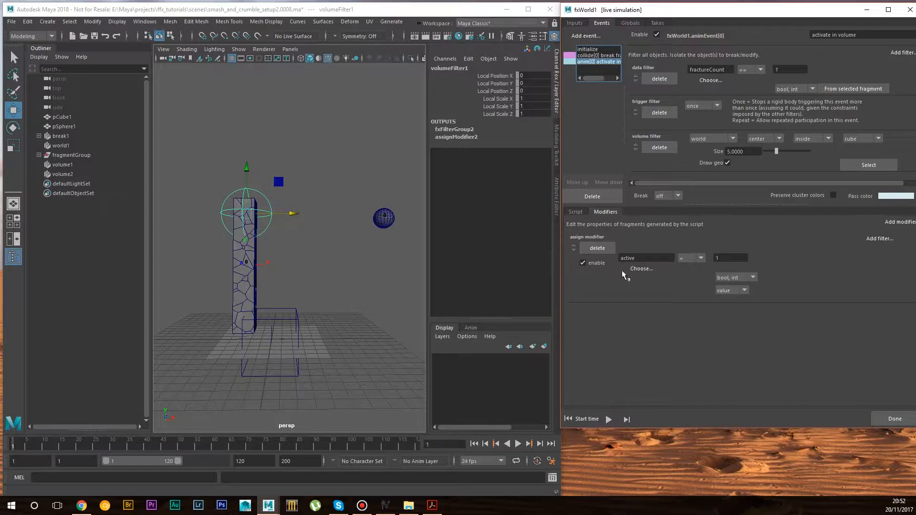
# - Set the new event's volume filter shape to cylinder, with a radius of about 3.37 and a height of about 3.15
pyautogui.moveTo(739, 206); pyautogui.dragTo(740, 243)
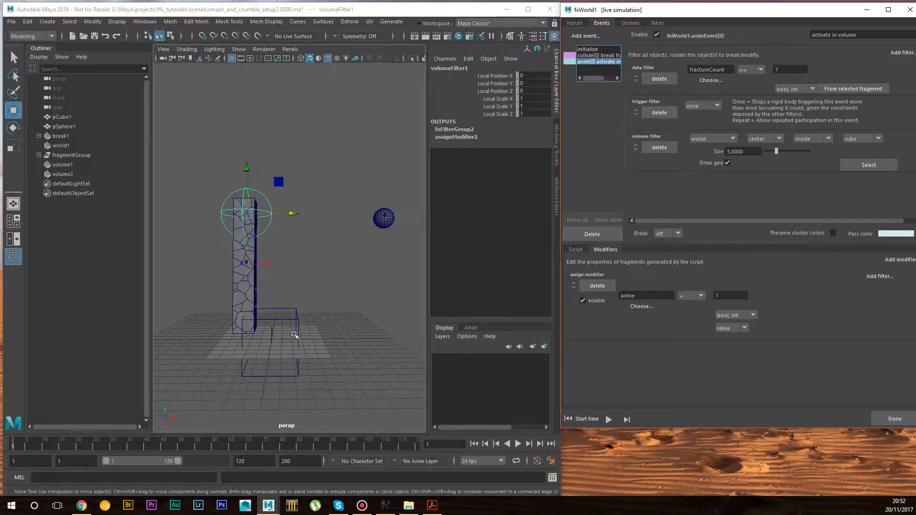
pyautogui.keyDown('alt'); pyautogui.moveTo(302, 336); pyautogui.dragTo(296, 334); pyautogui.keyUp('alt')
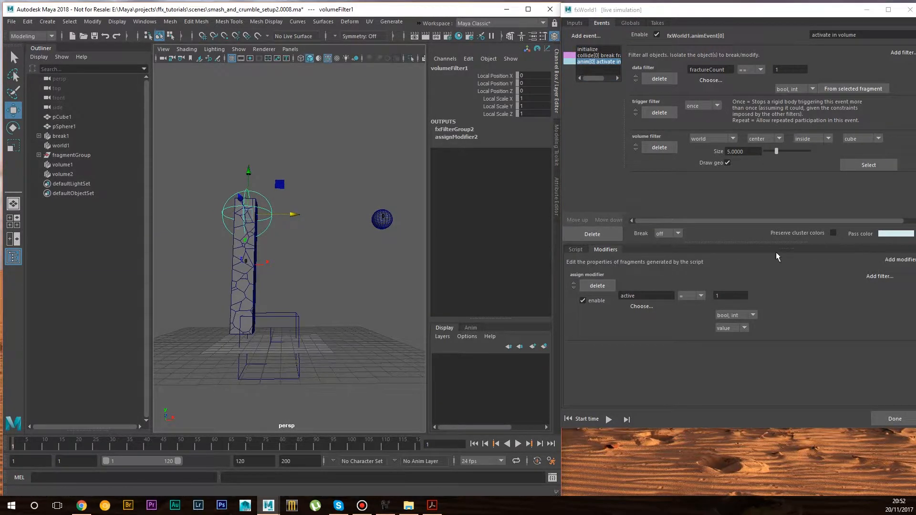
pyautogui.click(862, 138)
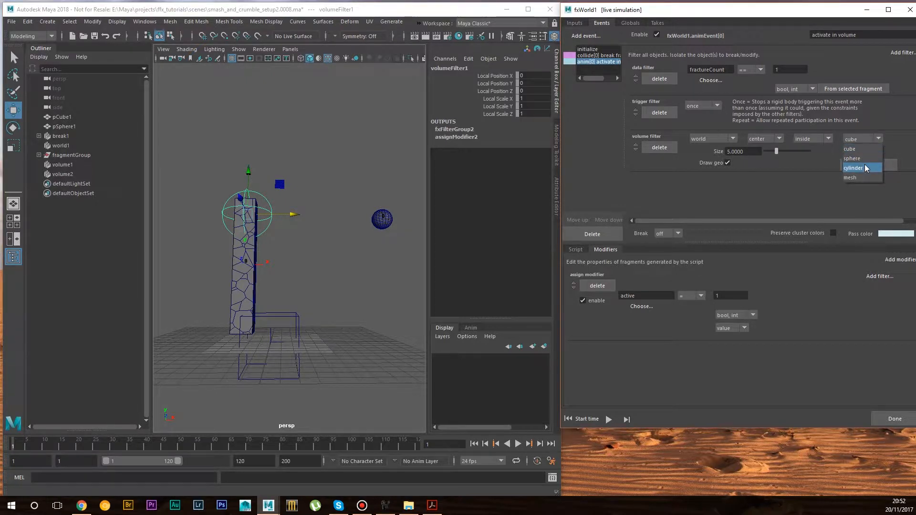
pyautogui.click(865, 165)
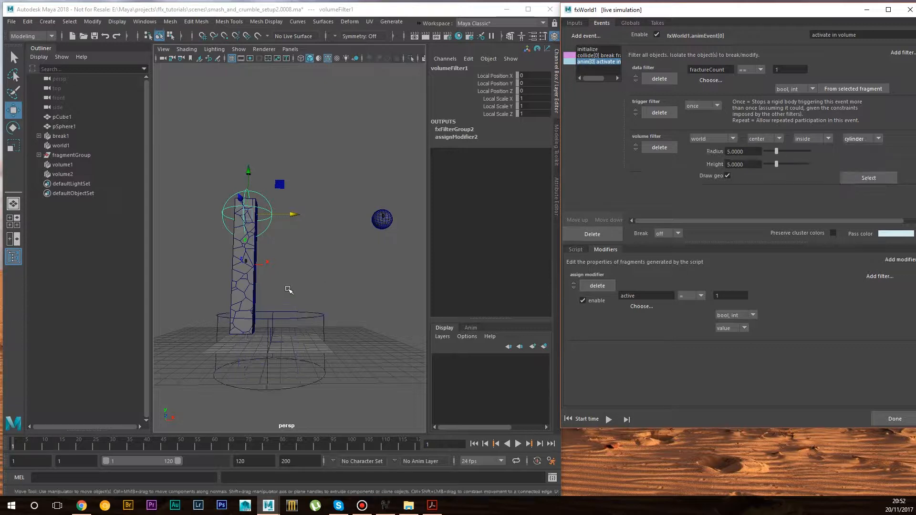
pyautogui.moveTo(776, 150); pyautogui.dragTo(773, 164)
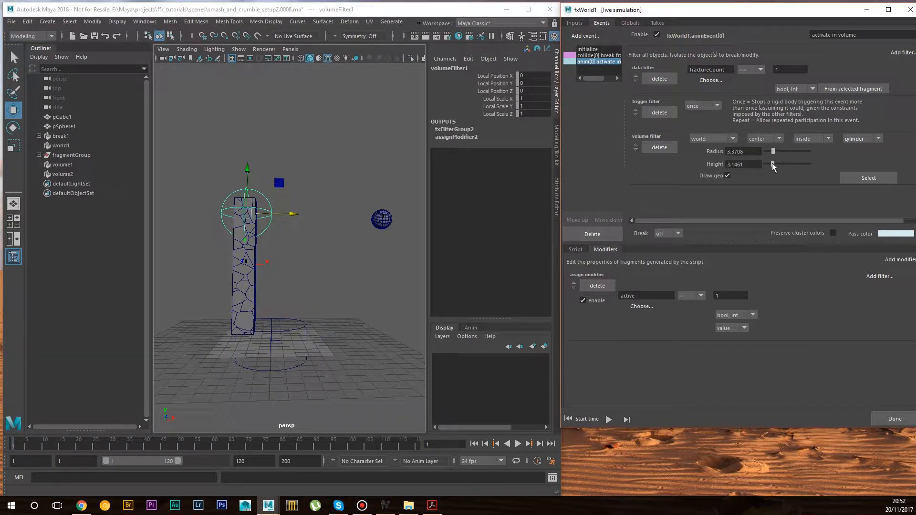
# - Move the cylindrical volume onto the pillar just below the spherical volume, about X -2.49, Y 9.05, and reduce its height to about 1.80
pyautogui.click(304, 318)
pyautogui.moveTo(312, 340); pyautogui.dragTo(279, 340)
pyautogui.moveTo(241, 301); pyautogui.dragTo(257, 223)
pyautogui.moveTo(248, 190); pyautogui.dragTo(248, 205)
pyautogui.moveTo(774, 167); pyautogui.dragTo(770, 164)
pyautogui.keyDown('alt'); pyautogui.moveTo(271, 265); pyautogui.dragTo(274, 249); pyautogui.keyUp('alt')
pyautogui.keyDown('alt'); pyautogui.moveTo(274, 250); pyautogui.dragTo(301, 248, button='middle'); pyautogui.keyUp('alt')
pyautogui.keyDown('alt'); pyautogui.moveTo(282, 231); pyautogui.dragTo(286, 245); pyautogui.keyUp('alt')
pyautogui.moveTo(272, 192); pyautogui.dragTo(272, 189)
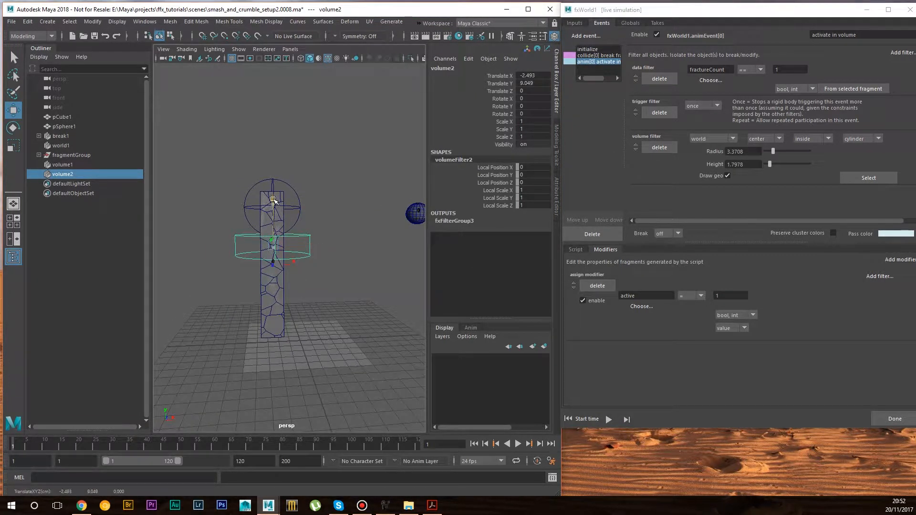
pyautogui.keyDown('alt'); pyautogui.moveTo(303, 287); pyautogui.dragTo(282, 262); pyautogui.keyUp('alt')
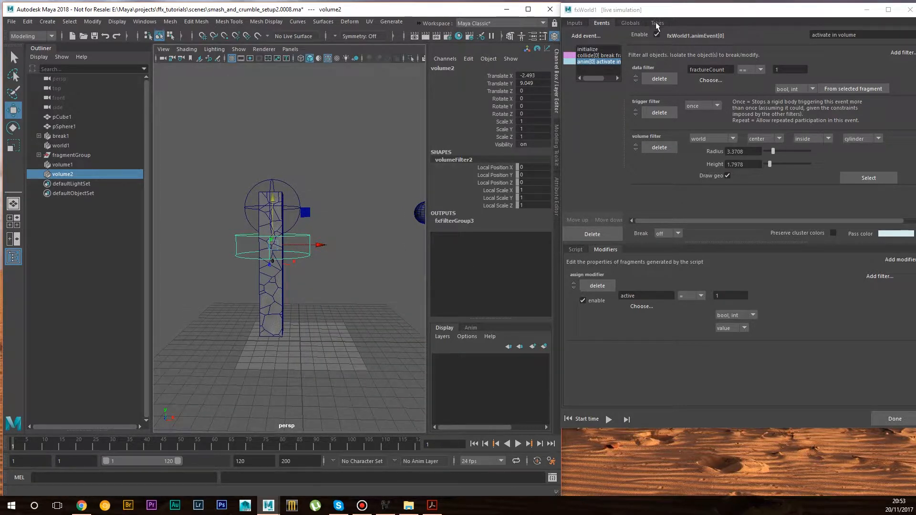
# - Run the simulation to examine when the cylindrical volume activates fragments, then reset it to the start time
pyautogui.click(609, 419)
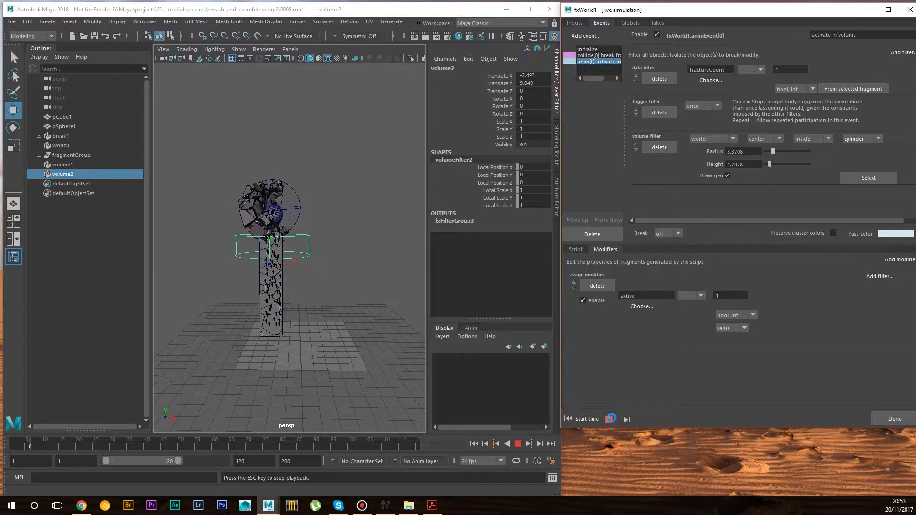
pyautogui.click(609, 420)
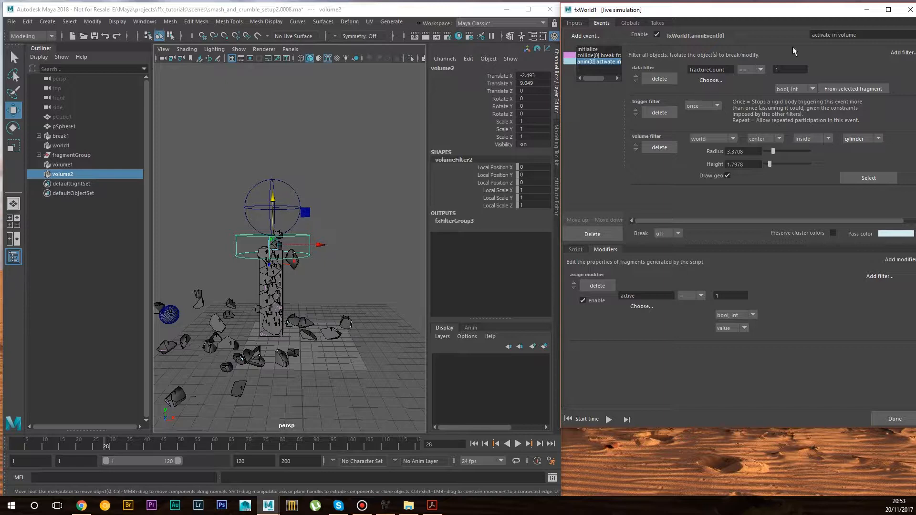
pyautogui.click(578, 419)
pyautogui.moveTo(334, 262)
pyautogui.keyDown('alt'); pyautogui.mouseDown()
pyautogui.moveTo(352, 251)
pyautogui.moveTo(336, 249)
pyautogui.mouseUp(); pyautogui.keyUp('alt')
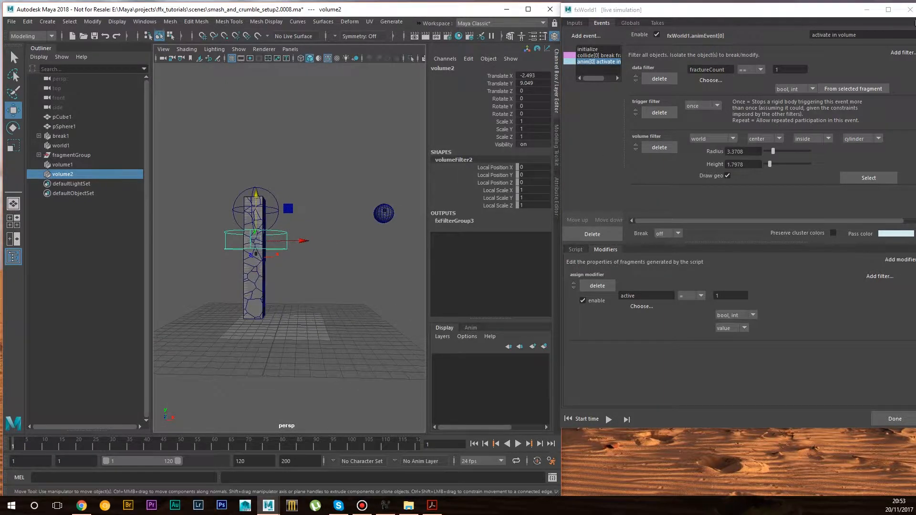
# - Add a time filter to the activate in volume event so it acts from frame 30 onwards
pyautogui.click(903, 51)
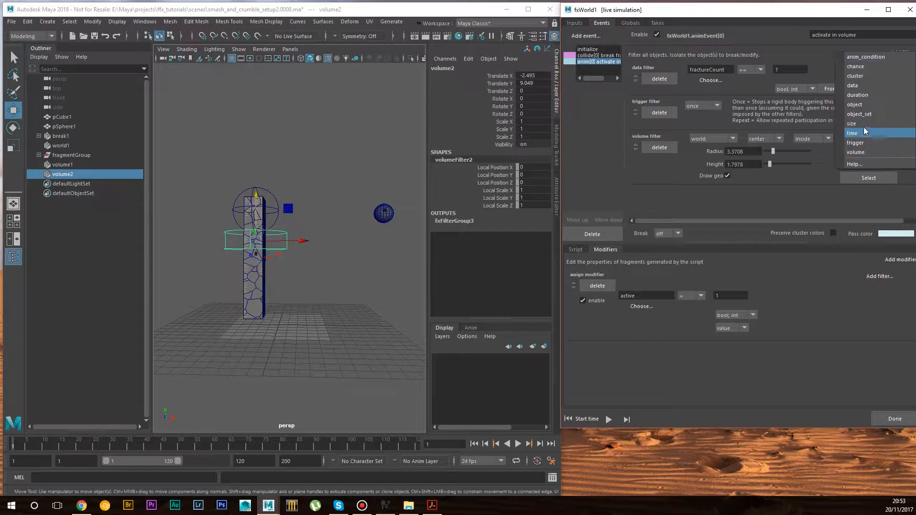
pyautogui.click(863, 134)
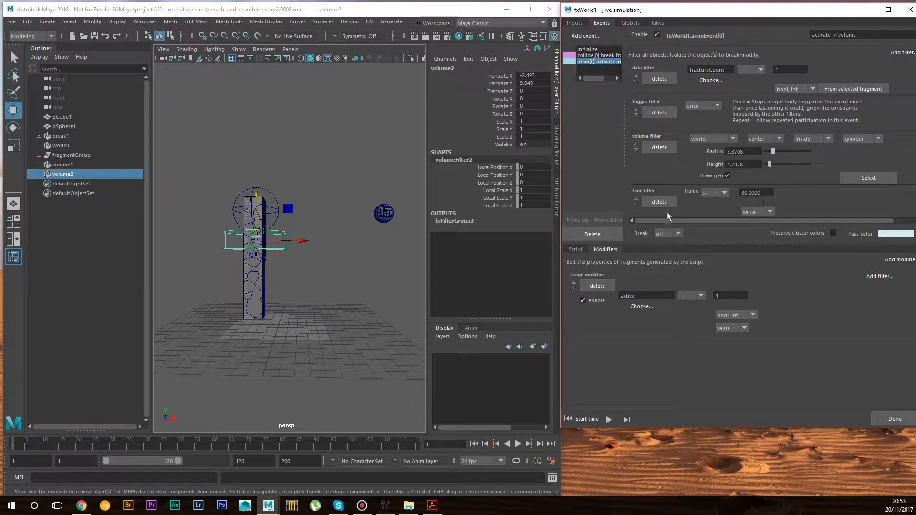
pyautogui.keyDown('alt'); pyautogui.moveTo(334, 226); pyautogui.dragTo(337, 227); pyautogui.keyUp('alt')
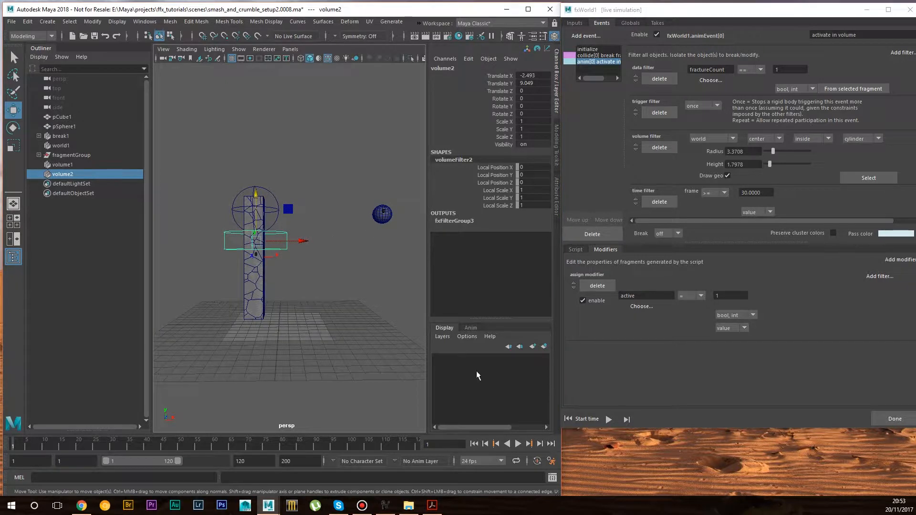
# - Run the simulation past frame 30 to examine the time-filtered activation around the cylindrical volume, then reset it
pyautogui.click(608, 419)
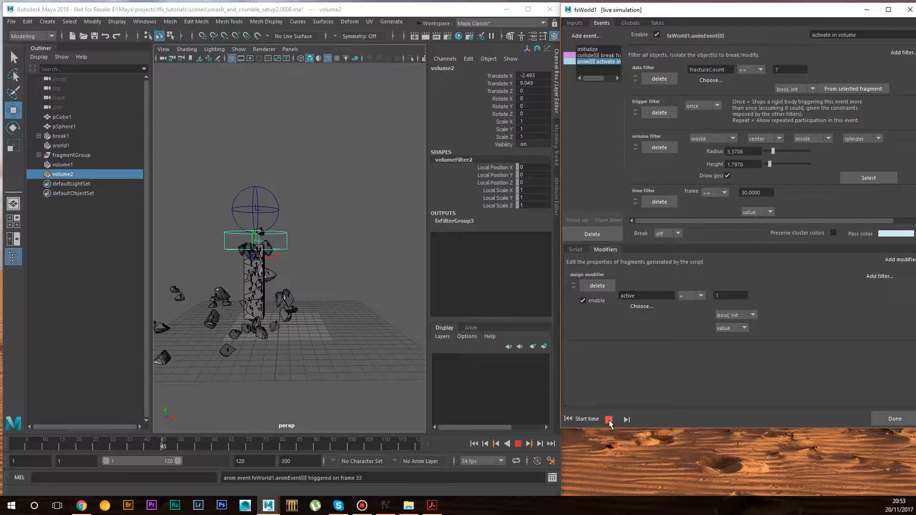
pyautogui.click(608, 420)
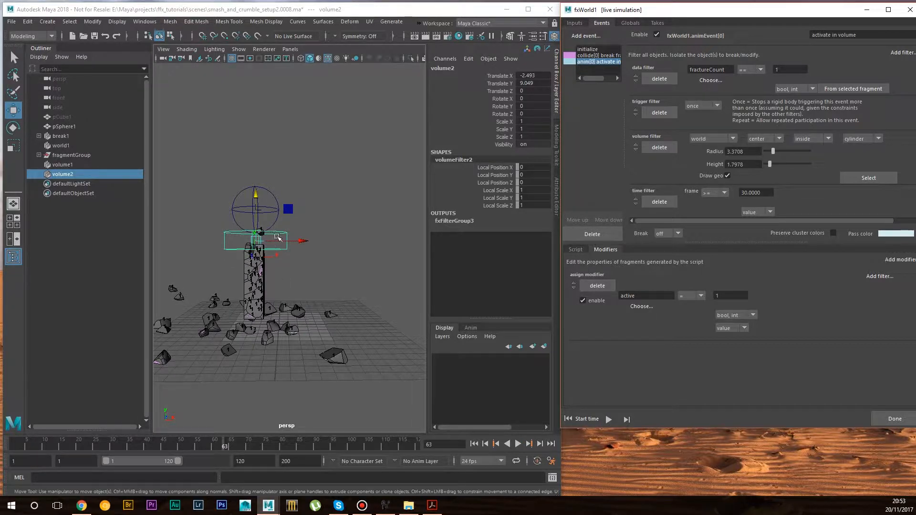
pyautogui.keyDown('alt'); pyautogui.moveTo(277, 230); pyautogui.dragTo(303, 229); pyautogui.keyUp('alt')
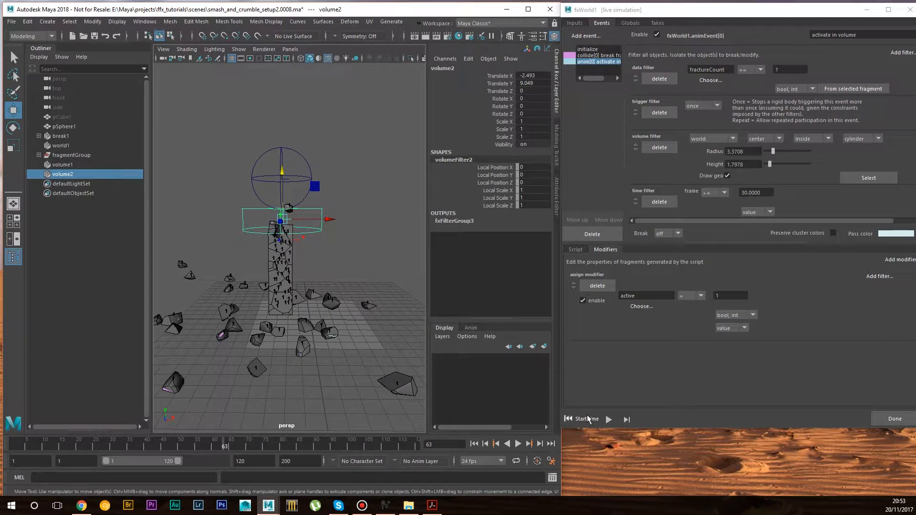
pyautogui.click(587, 419)
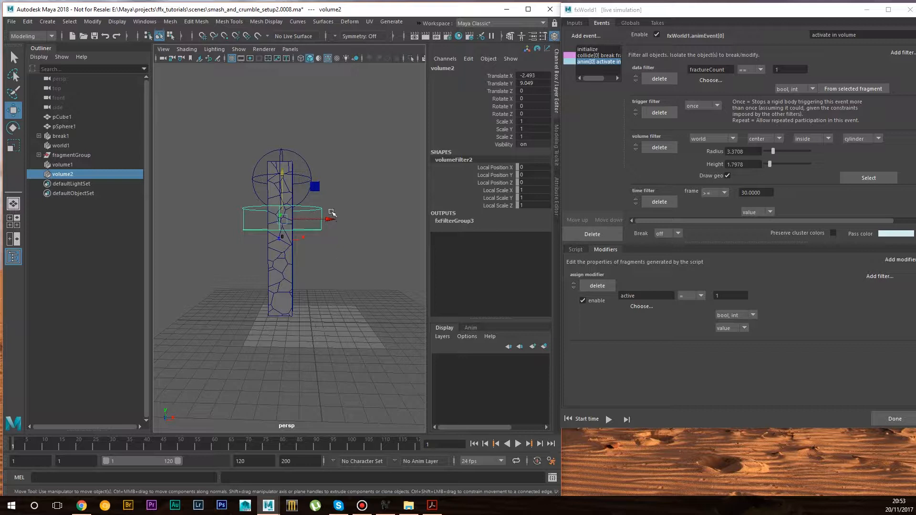
# - Select the cylindrical volume's transform node and key its translation at frame 30
pyautogui.click(861, 180)
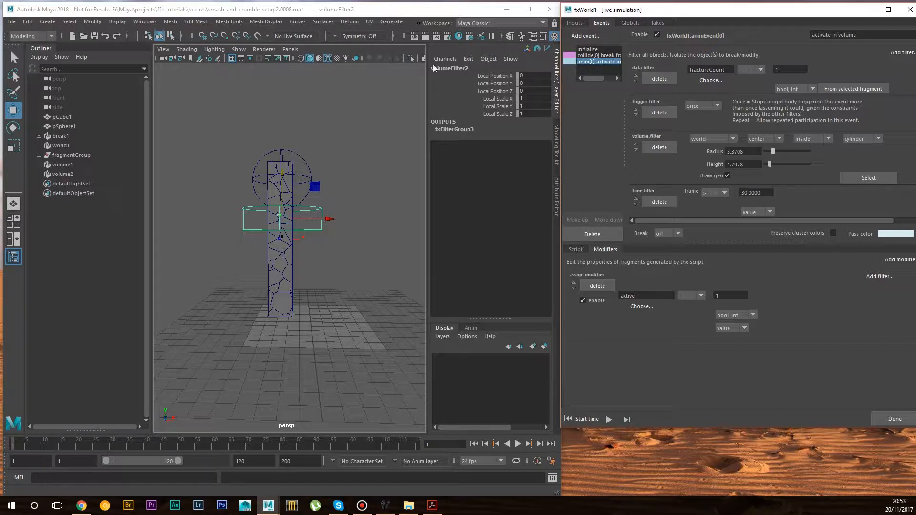
pyautogui.click(350, 11)
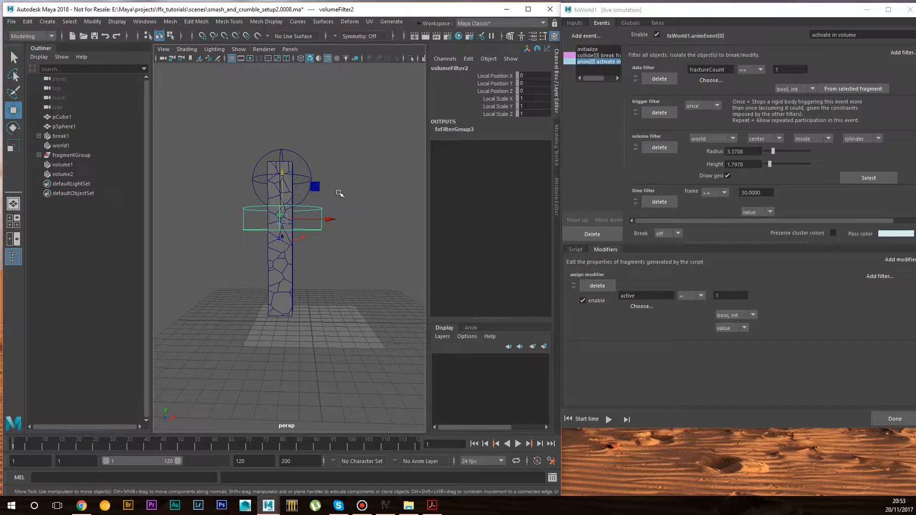
pyautogui.press('Up')
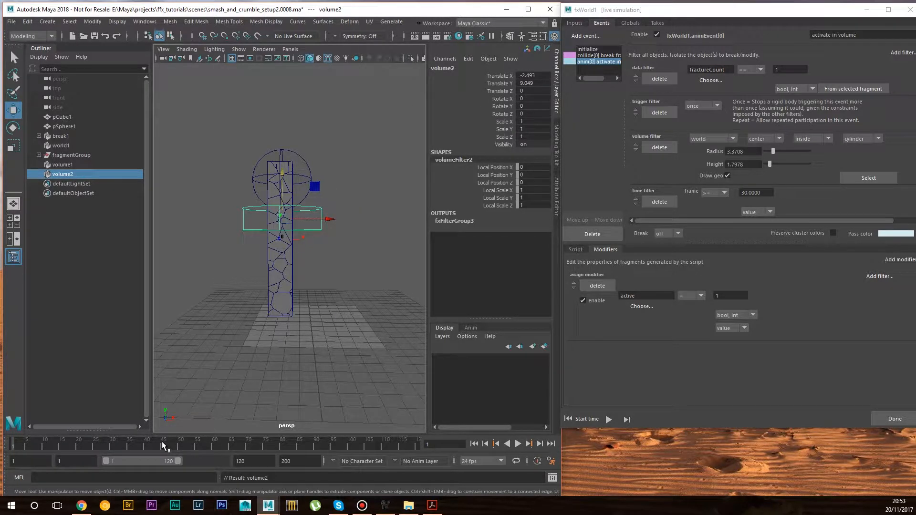
pyautogui.click(113, 444)
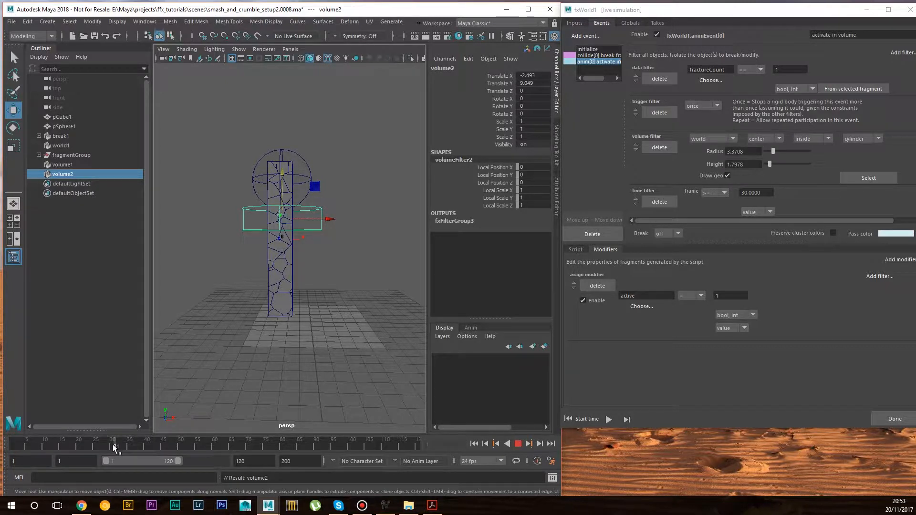
pyautogui.hotkey('shift', 'w')
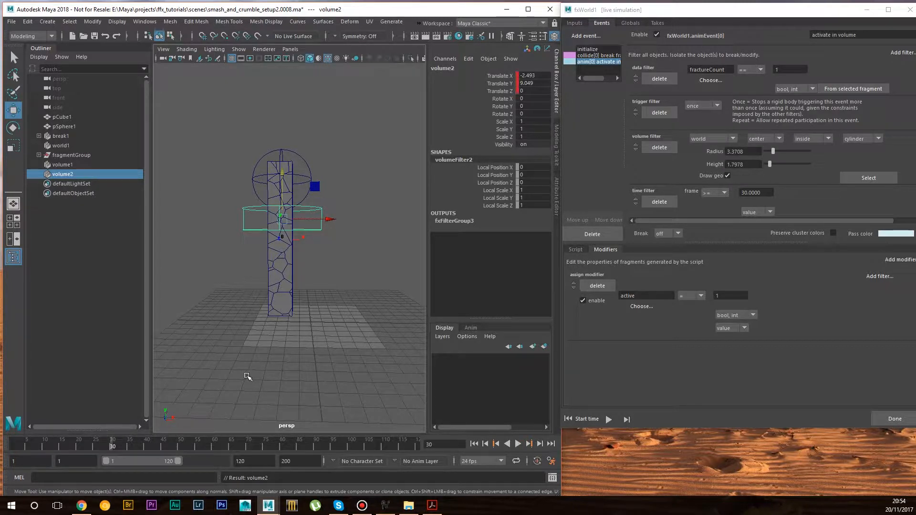
# - At frame 65, move the cylindrical volume down to the pillar's base, about Y 1.44, to record a second translation key
pyautogui.click(188, 445)
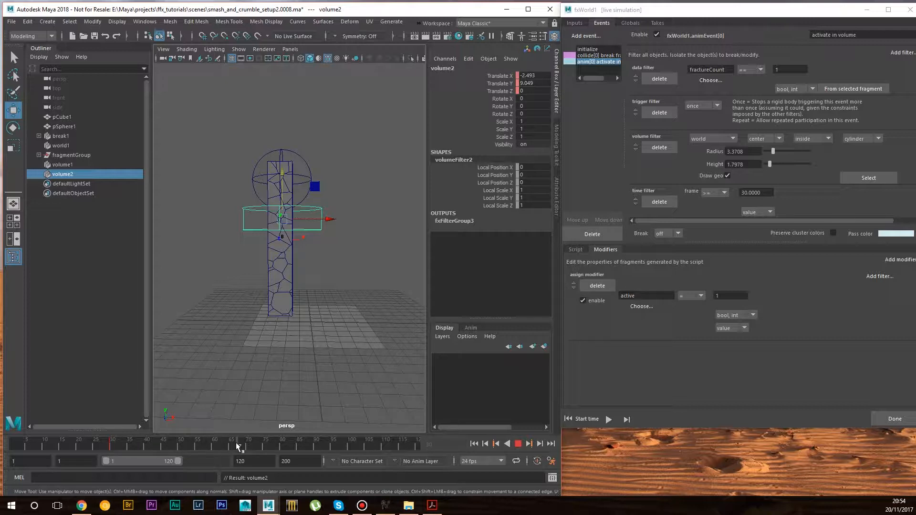
pyautogui.moveTo(231, 448); pyautogui.dragTo(228, 448)
pyautogui.moveTo(282, 177); pyautogui.dragTo(284, 361)
# - Set the playback range end to frame 100 and run the simulation from the start time with the animated cylindrical volume
pyautogui.click(265, 460)
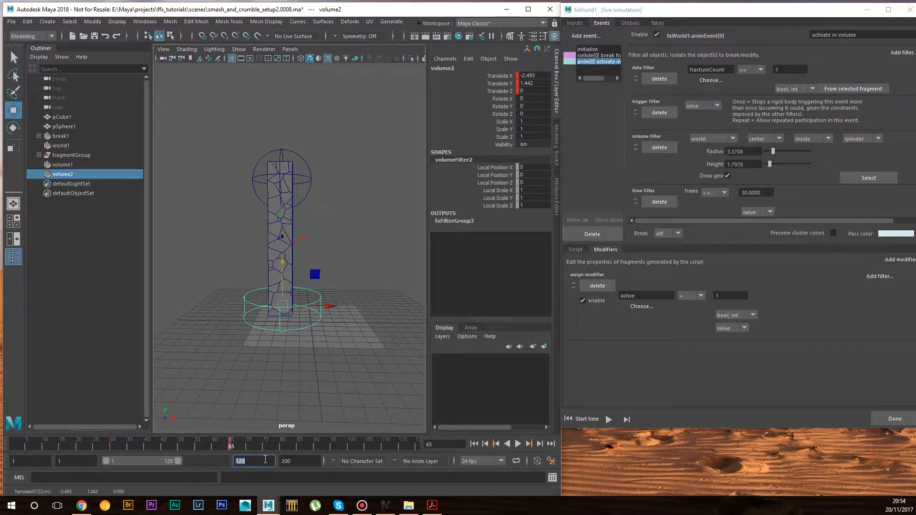
pyautogui.write('100')
pyautogui.press('Return')
pyautogui.click(583, 418)
pyautogui.click(608, 419)
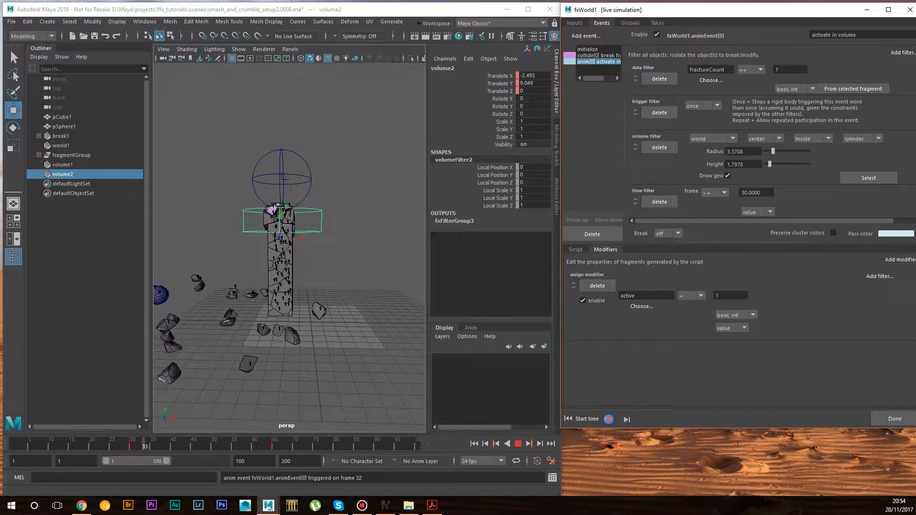
# - Stop the running simulation, examine the crumbled pillar fragments, and return the simulation to its start time
pyautogui.click(609, 419)
pyautogui.click(608, 419)
pyautogui.moveTo(289, 320)
pyautogui.keyDown('alt'); pyautogui.mouseDown()
pyautogui.moveTo(282, 300)
pyautogui.moveTo(280, 331)
pyautogui.mouseUp(); pyautogui.keyUp('alt')
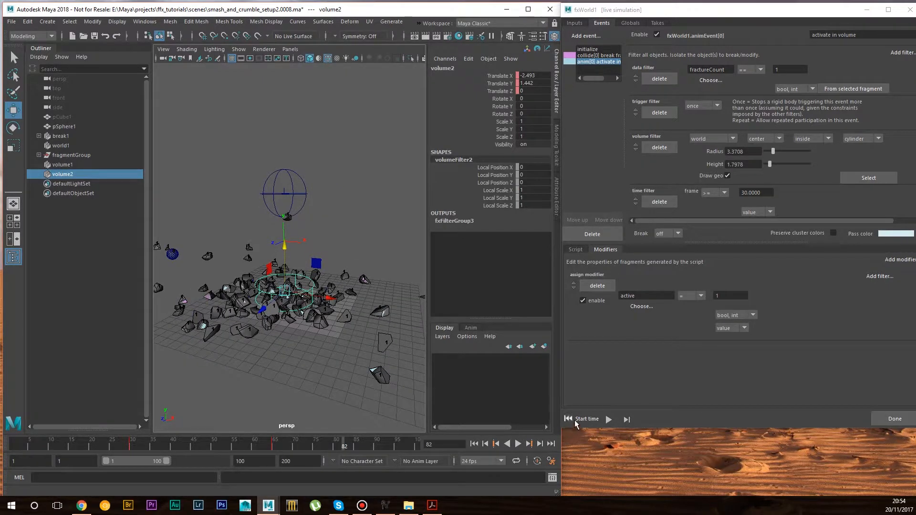
pyautogui.click(568, 418)
pyautogui.keyDown('alt'); pyautogui.moveTo(291, 280); pyautogui.dragTo(309, 282); pyautogui.keyUp('alt')
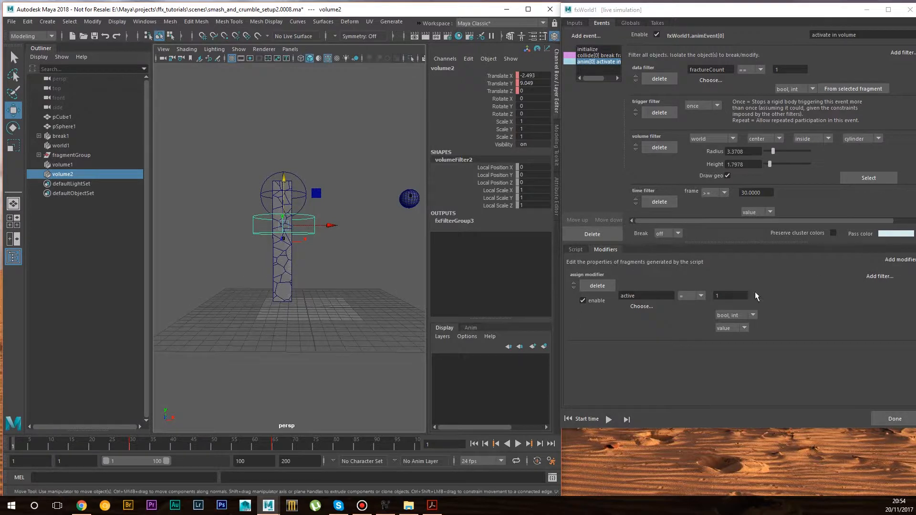
# - Add a spring modifier to the activate in volume event and bring its settings into view
pyautogui.click(907, 266)
pyautogui.click(906, 265)
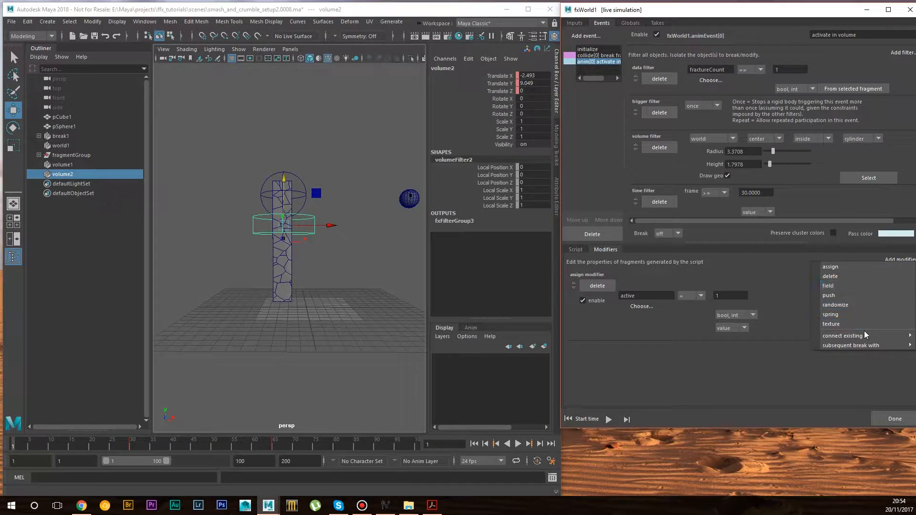
pyautogui.click(857, 317)
pyautogui.scroll(-1, 777, 342)
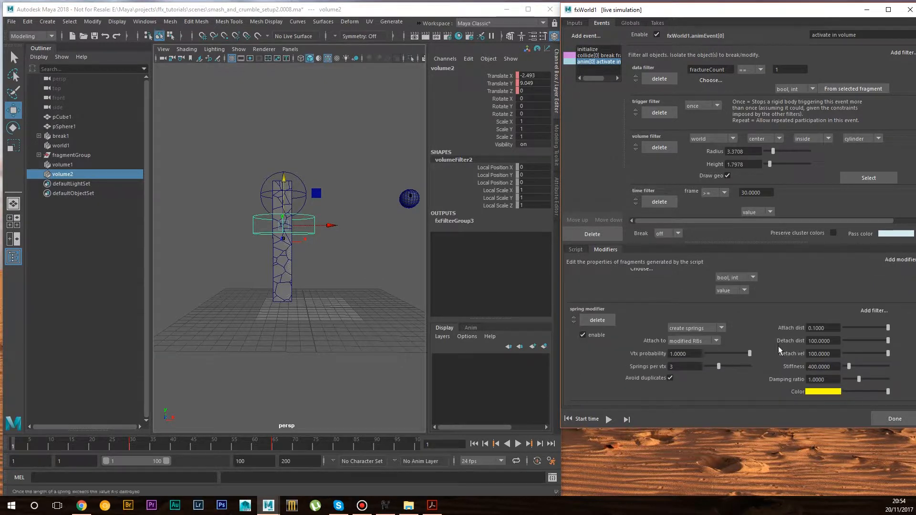
# - Run the simulation from the first frame with the springs to about frame 60, stop it, and rewind to the start
pyautogui.click(475, 445)
pyautogui.click(517, 444)
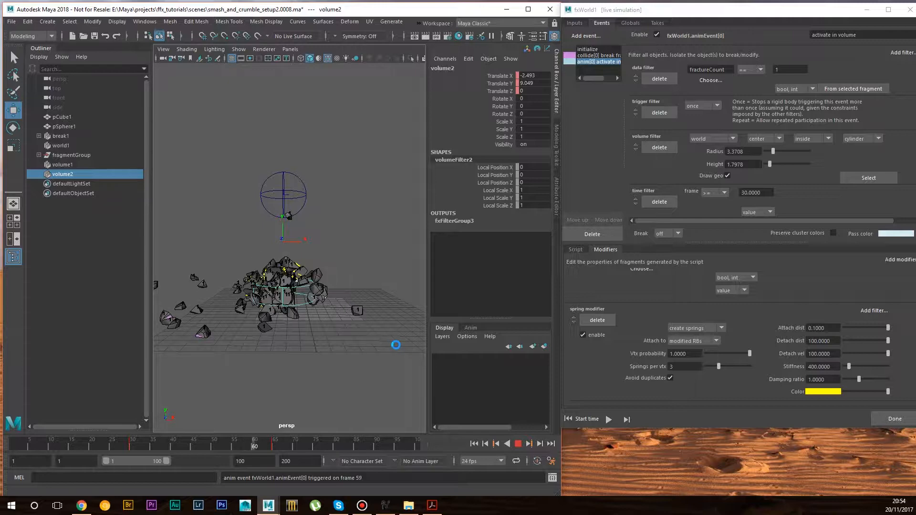
pyautogui.click(518, 443)
pyautogui.click(474, 443)
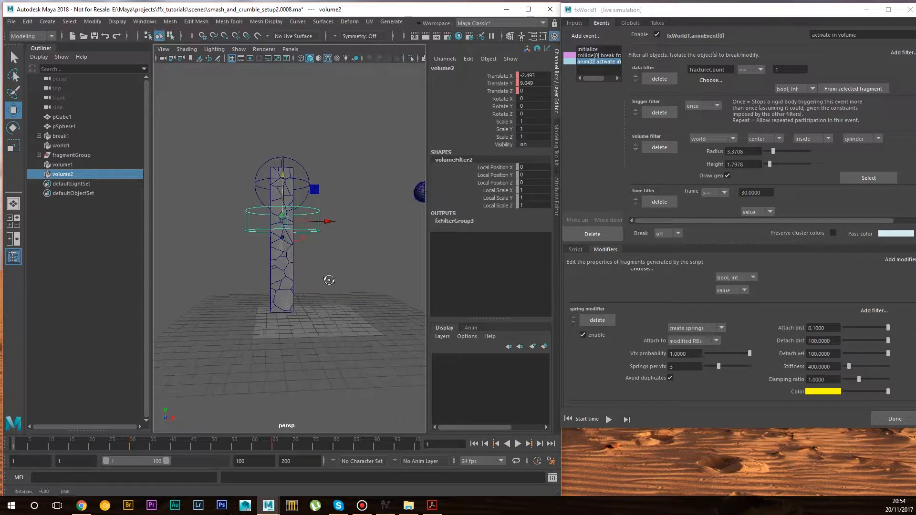
pyautogui.click(656, 23)
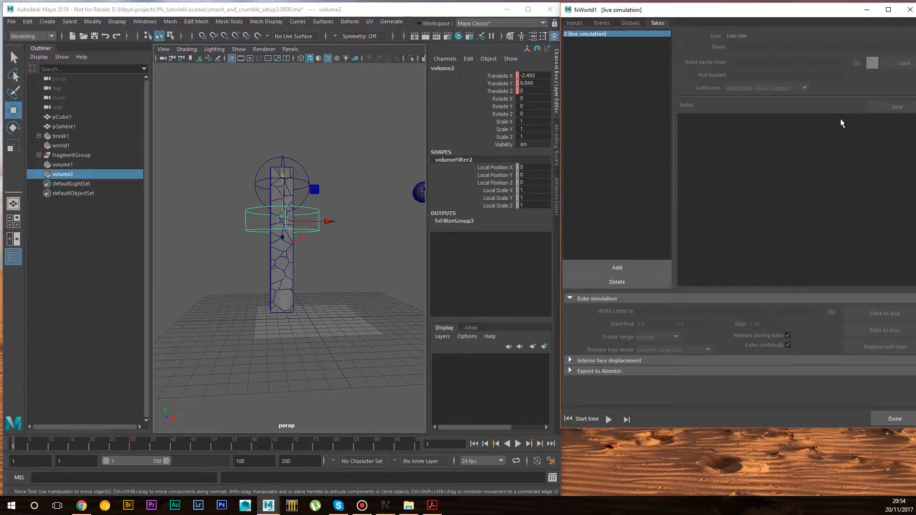
pyautogui.click(630, 23)
pyautogui.click(861, 135)
pyautogui.click(856, 146)
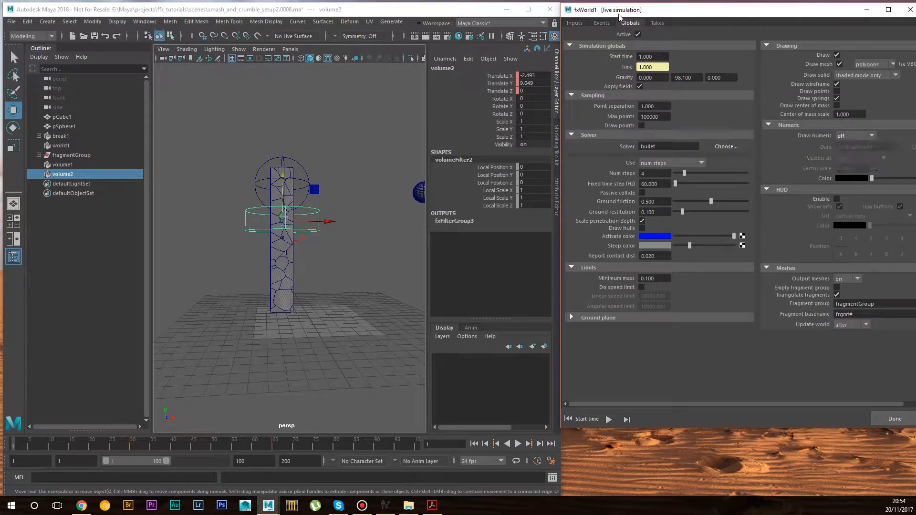
pyautogui.click(574, 24)
pyautogui.click(601, 23)
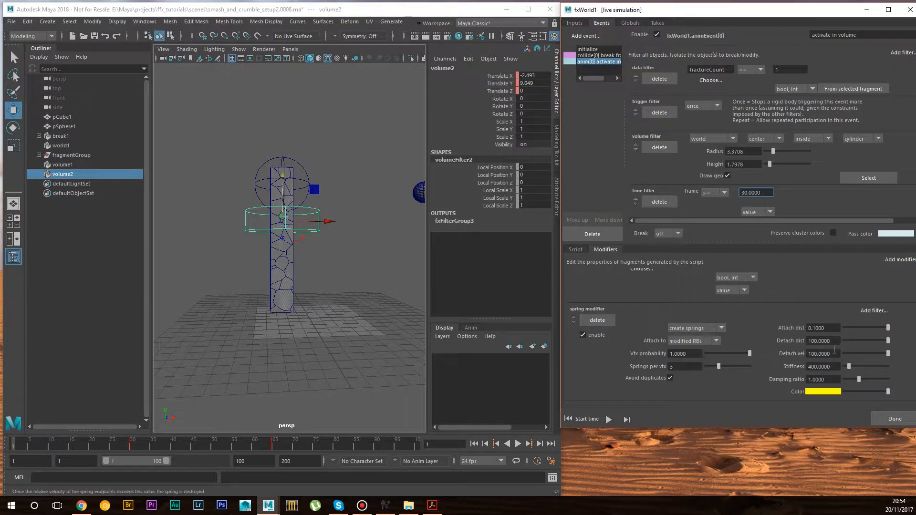
# - Add a chance filter to the spring modifier and set the spring stiffness to 1000
pyautogui.click(876, 311)
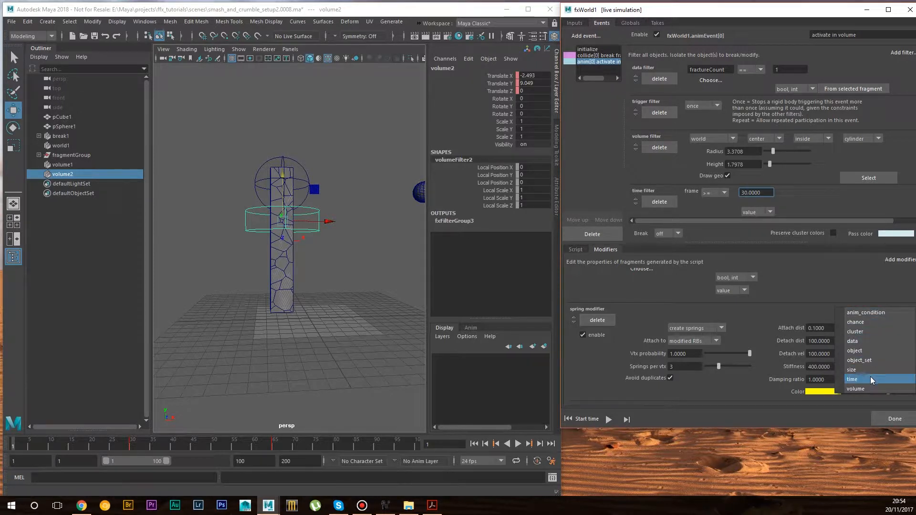
pyautogui.click(855, 322)
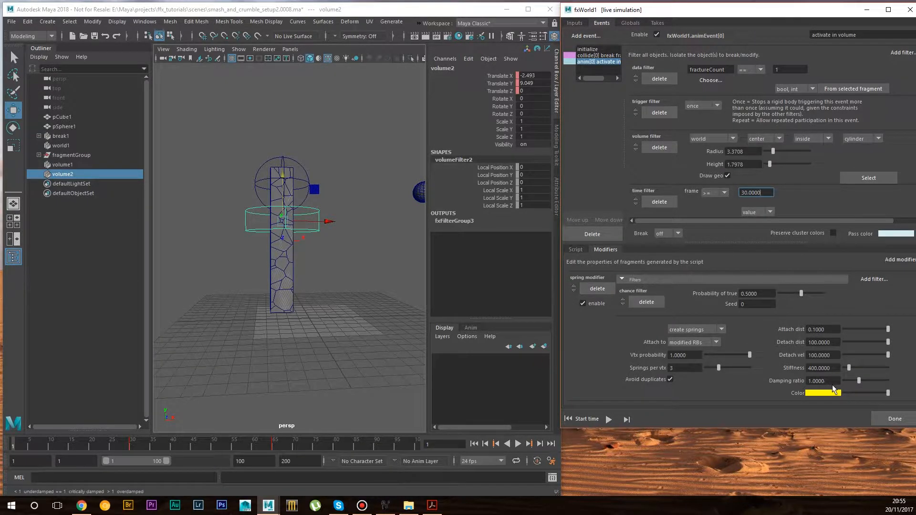
pyautogui.click(819, 368)
pyautogui.write('200.')
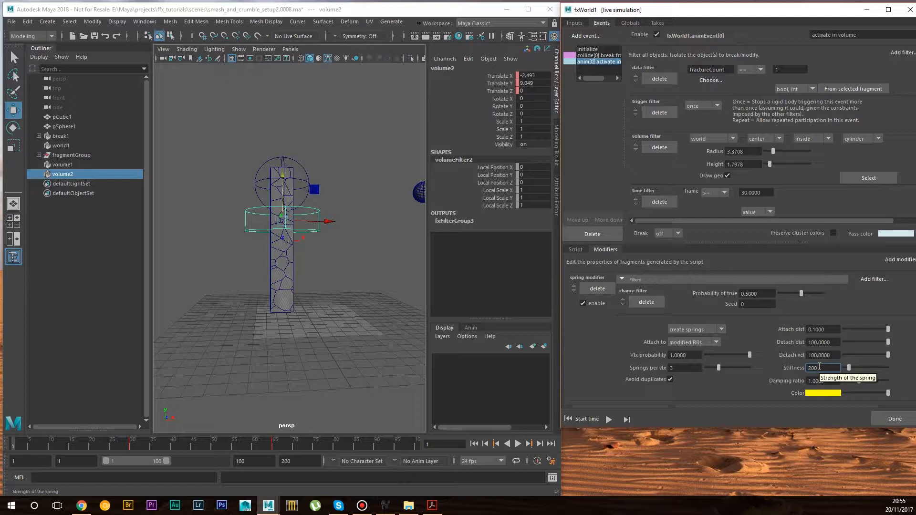
pyautogui.press('Return')
pyautogui.click(823, 368)
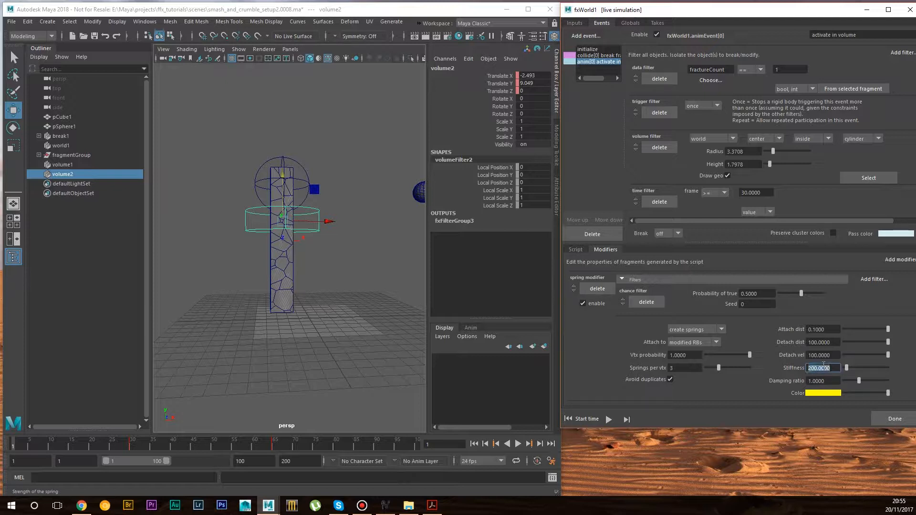
pyautogui.write('1000')
pyautogui.press('Return')
# - Run the simulation with the stiffer springs to about frame 88, stop it, and examine the fragment pile
pyautogui.click(609, 419)
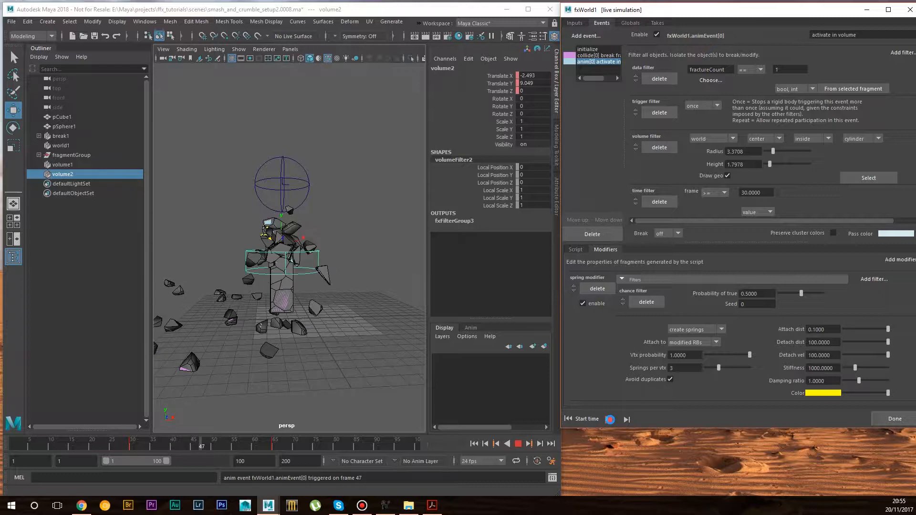
pyautogui.click(609, 419)
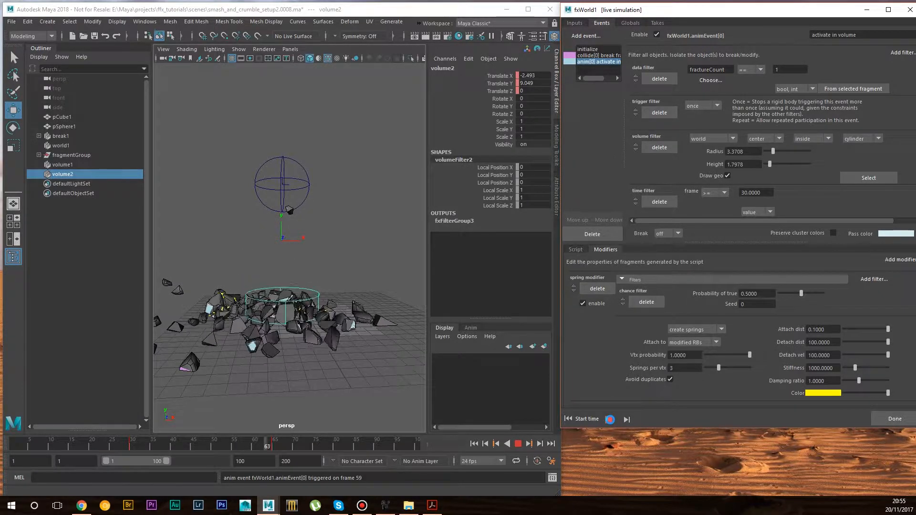
pyautogui.click(610, 419)
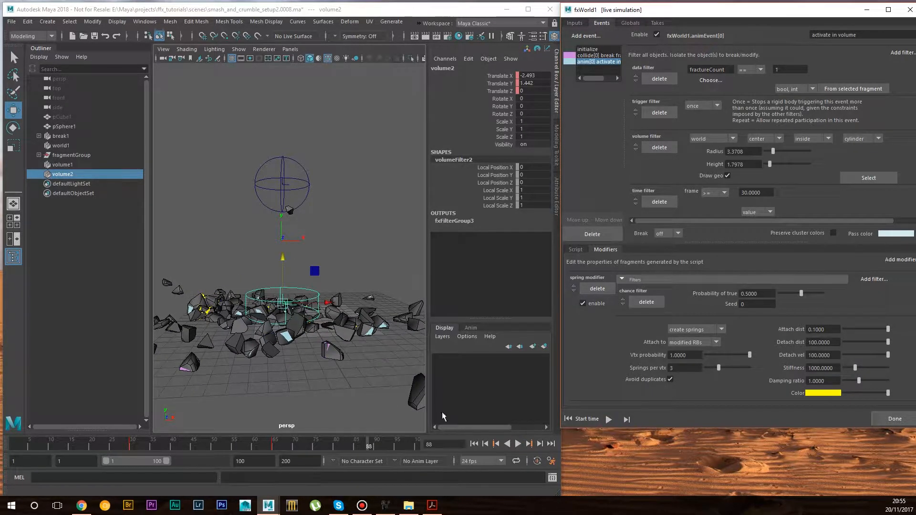
pyautogui.keyDown('alt'); pyautogui.moveTo(333, 318); pyautogui.dragTo(312, 326); pyautogui.keyUp('alt')
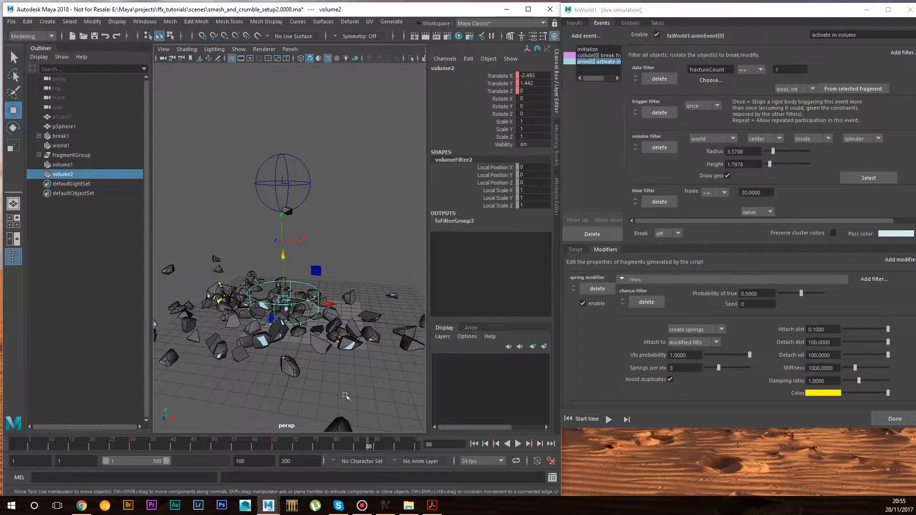
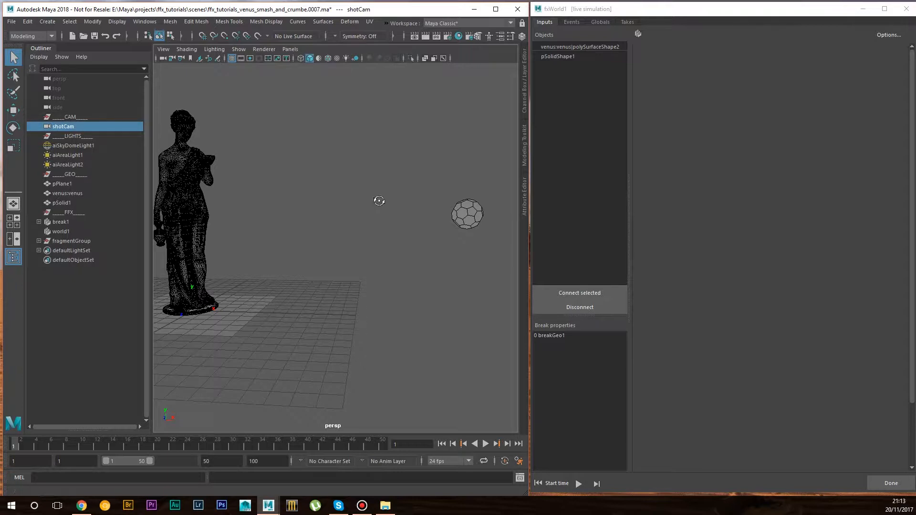
# - Review the statue scene's simulation globals and the Voronoi break settings of breakGeo1
pyautogui.keyDown('alt'); pyautogui.moveTo(374, 195); pyautogui.dragTo(372, 196); pyautogui.keyUp('alt')
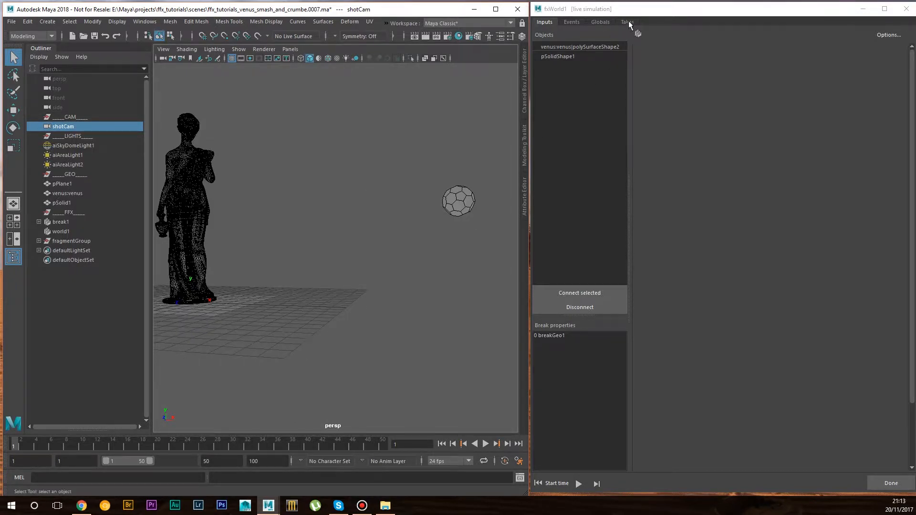
pyautogui.click(605, 21)
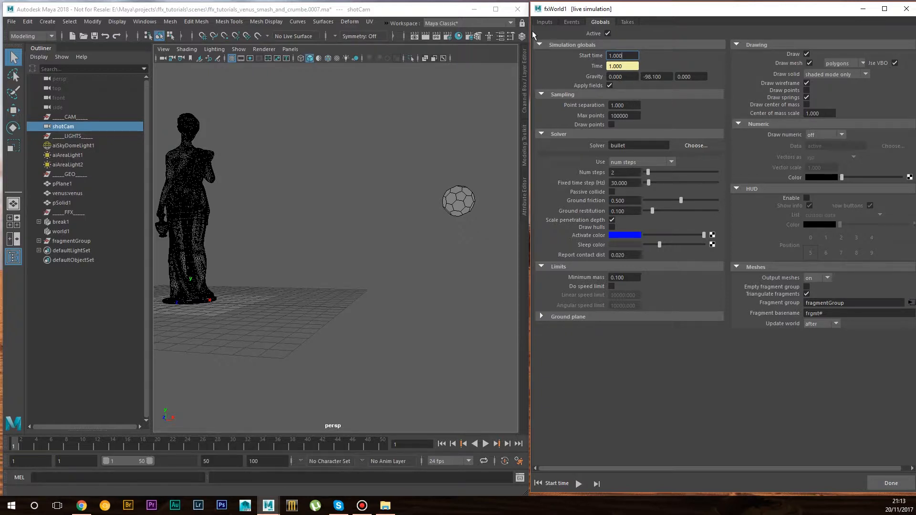
pyautogui.click(544, 22)
pyautogui.click(557, 335)
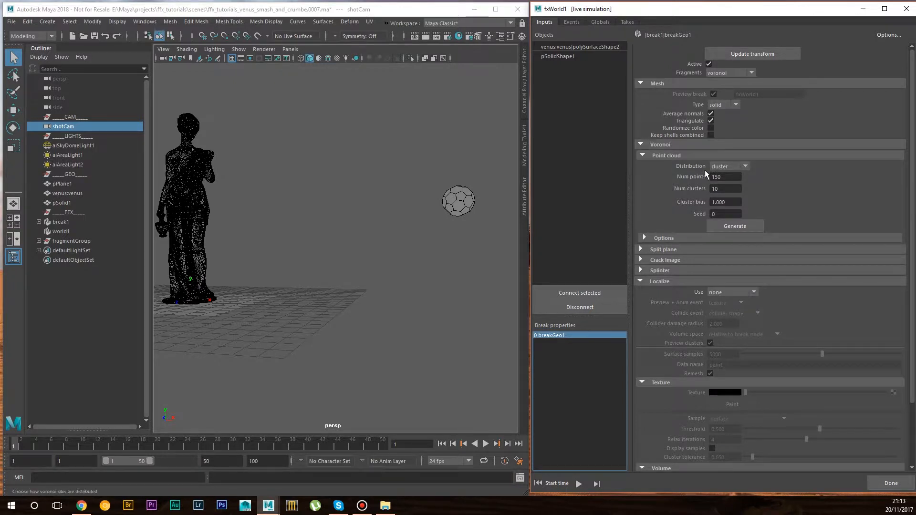
pyautogui.keyDown('alt'); pyautogui.moveTo(376, 241); pyautogui.dragTo(352, 218); pyautogui.keyUp('alt')
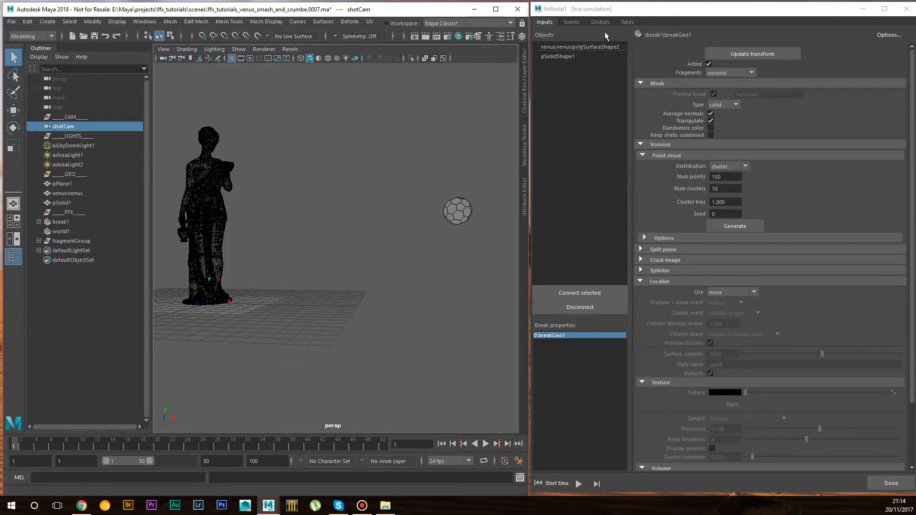
# - Add a break fragment collision event to the statue's simulation world
pyautogui.click(570, 22)
pyautogui.click(548, 34)
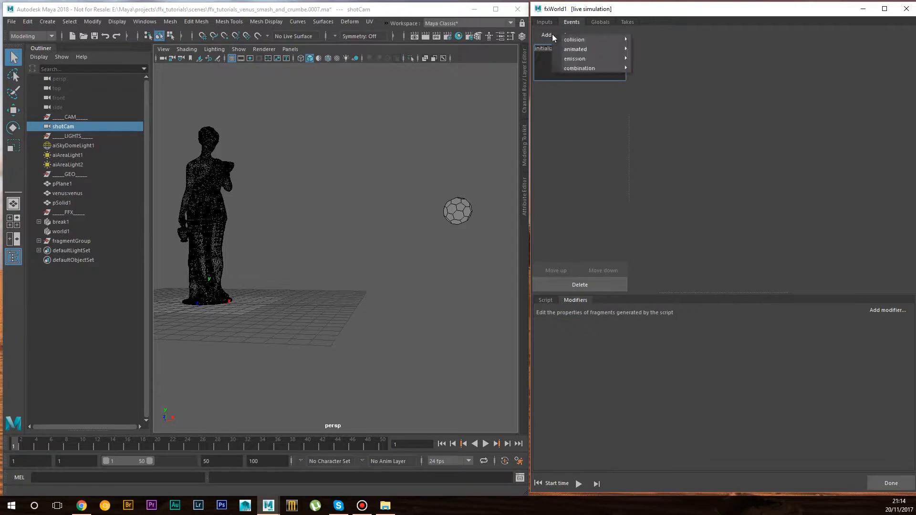
pyautogui.moveTo(577, 43)
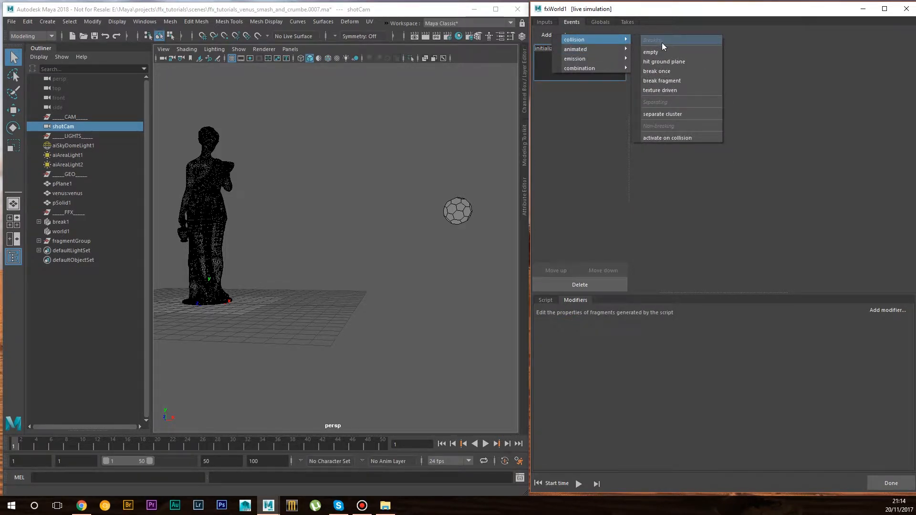
pyautogui.click(668, 79)
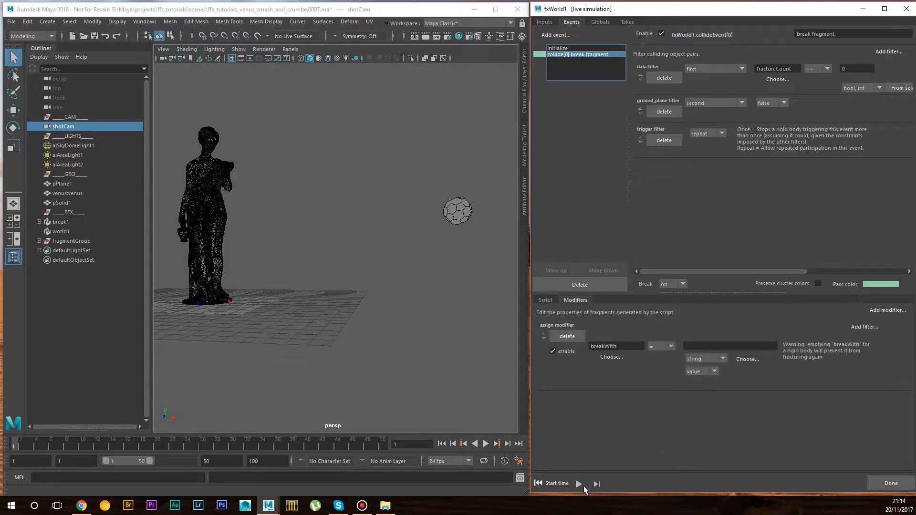
# - Add an assign modifier to the break fragment event that sets the active attribute to 1
pyautogui.click(891, 311)
pyautogui.click(879, 316)
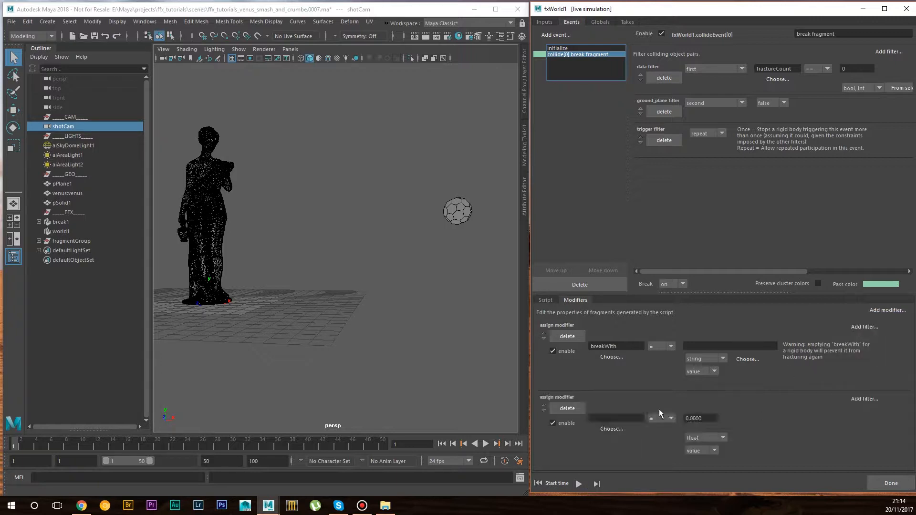
pyautogui.click(615, 430)
pyautogui.moveTo(645, 397)
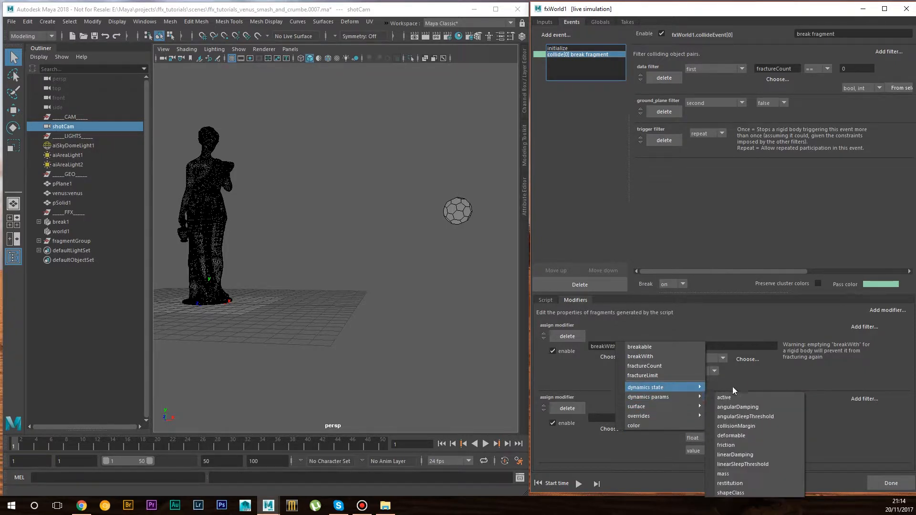
pyautogui.moveTo(697, 397)
pyautogui.click(728, 400)
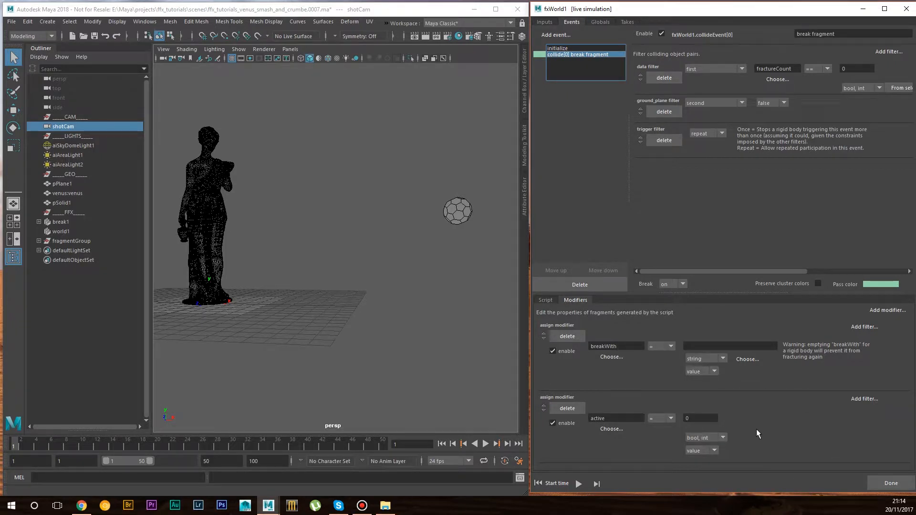
pyautogui.click(708, 421)
pyautogui.write('1')
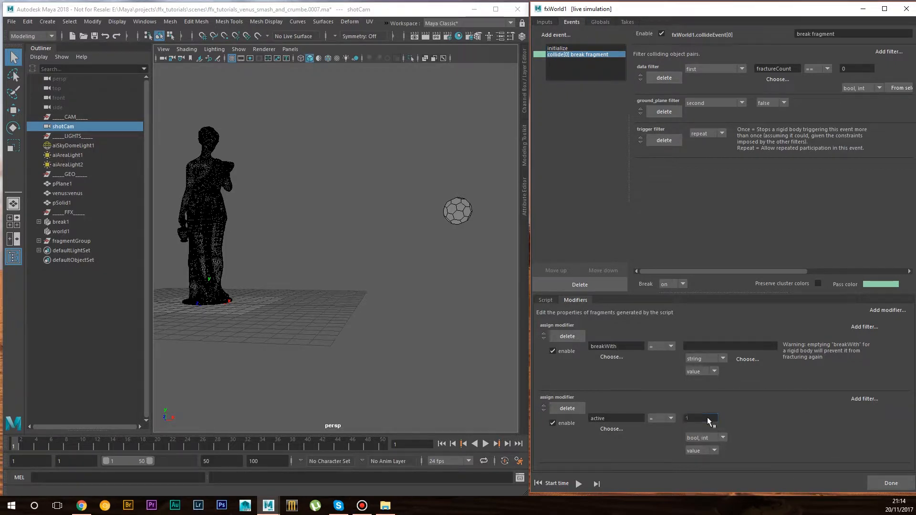
# - Run the statue simulation to about frame 12, examine the breaking fragments, and reset it to the start time
pyautogui.click(578, 483)
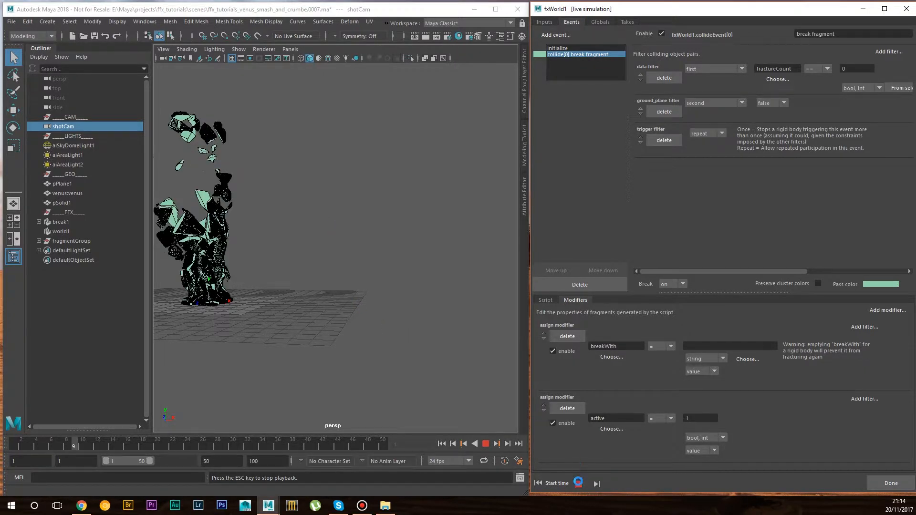
pyautogui.click(579, 483)
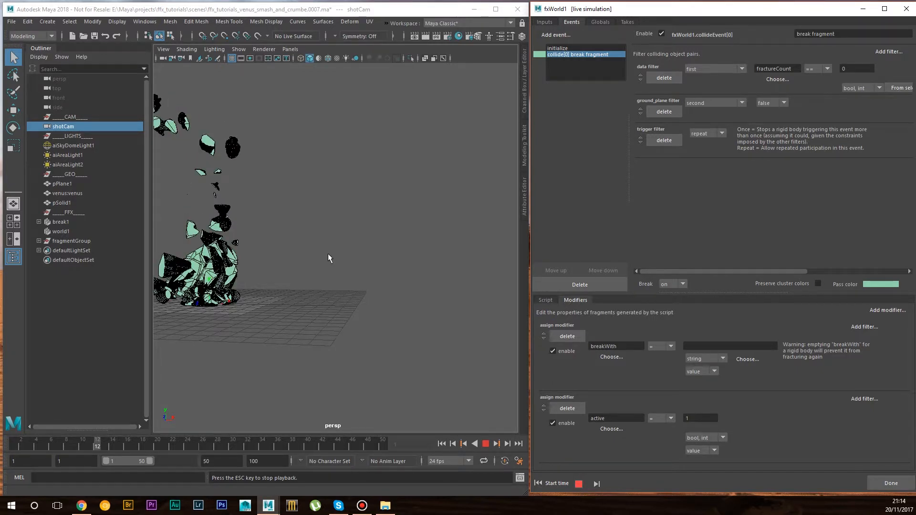
pyautogui.keyDown('alt'); pyautogui.moveTo(348, 258); pyautogui.dragTo(290, 248); pyautogui.keyUp('alt')
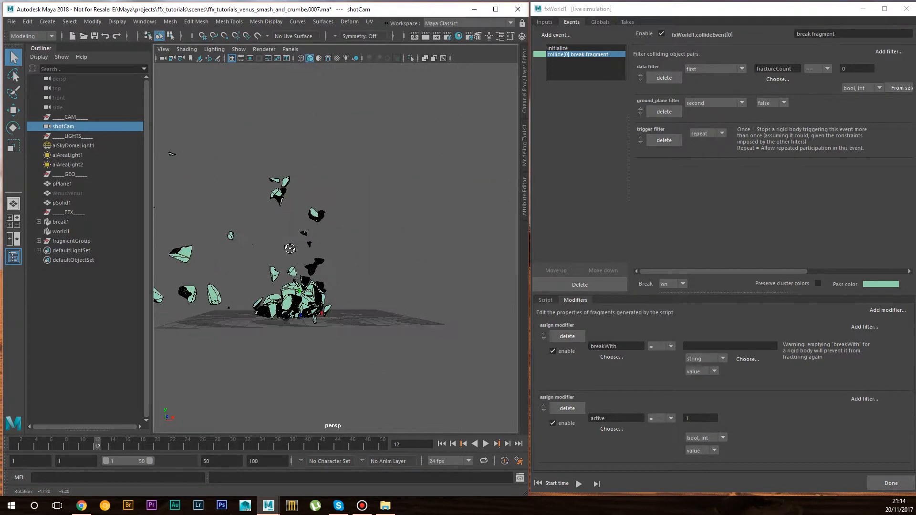
pyautogui.click(551, 483)
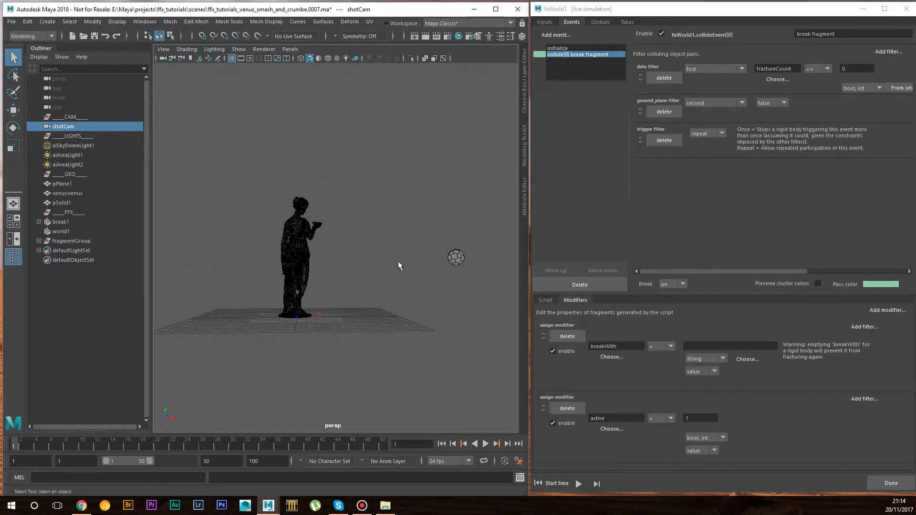
# - Add a volume filter to the assign modifier that controls the active attribute
pyautogui.click(864, 399)
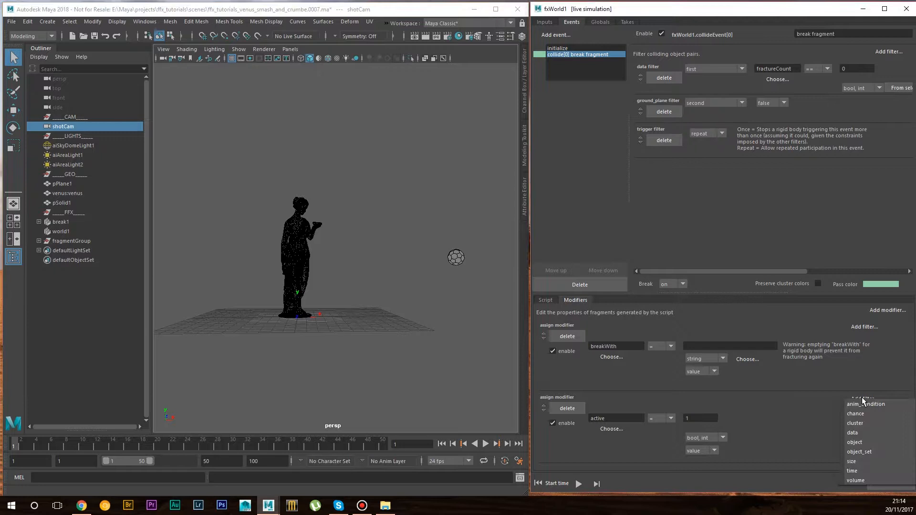
pyautogui.click(877, 477)
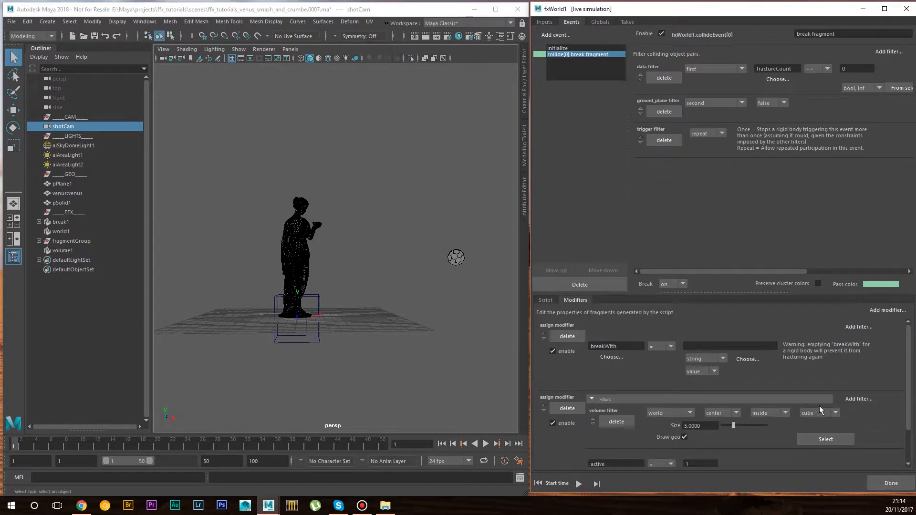
# - Change the volume filter's shape to a sphere and set its radius to 2.5
pyautogui.click(819, 412)
pyautogui.click(821, 431)
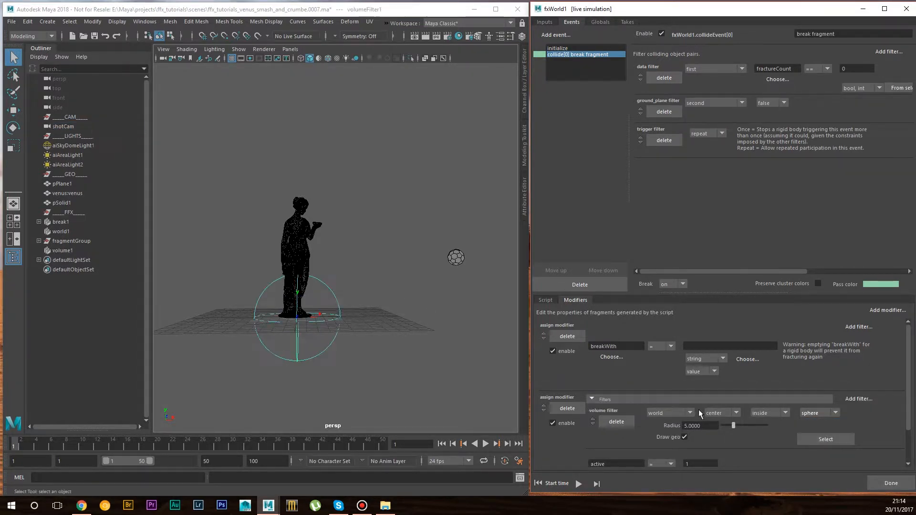
pyautogui.keyDown('alt'); pyautogui.moveTo(329, 316); pyautogui.dragTo(334, 317); pyautogui.keyUp('alt')
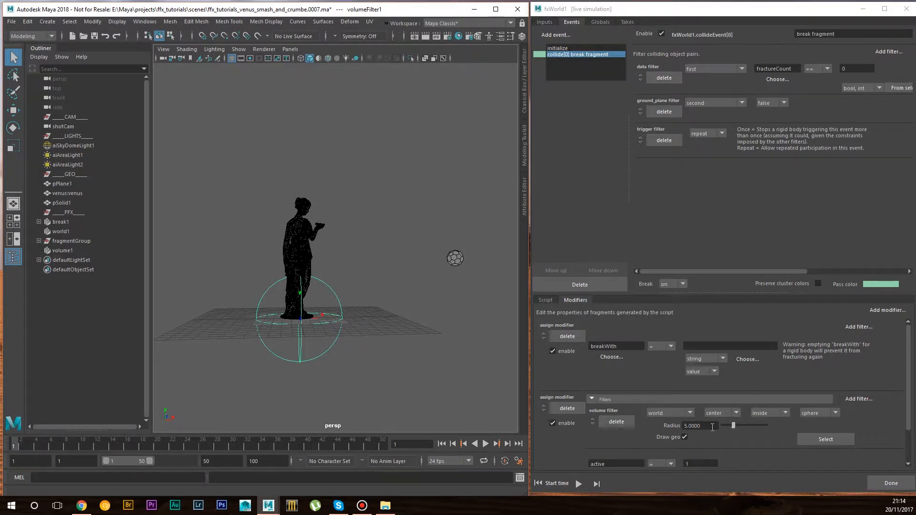
pyautogui.doubleClick(698, 426)
pyautogui.write('2')
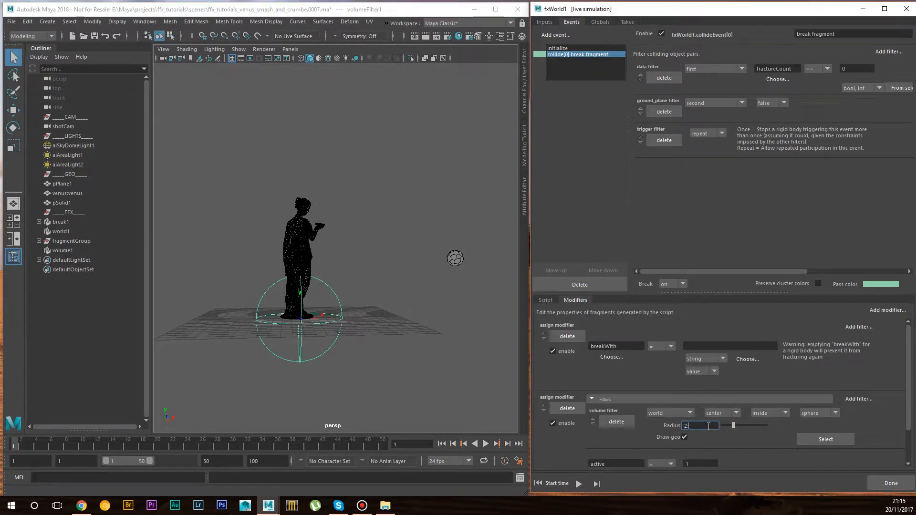
pyautogui.write('.5')
pyautogui.press('Return')
# - Move the spherical filter volume up and forward to surround the statue's raised hand and upper chest
pyautogui.moveTo(313, 322)
pyautogui.keyDown('alt'); pyautogui.mouseDown()
pyautogui.moveTo(302, 309)
pyautogui.moveTo(314, 327)
pyautogui.mouseUp(); pyautogui.keyUp('alt')
pyautogui.press('w')
pyautogui.moveTo(286, 289); pyautogui.dragTo(310, 178)
pyautogui.moveTo(330, 220); pyautogui.dragTo(356, 220)
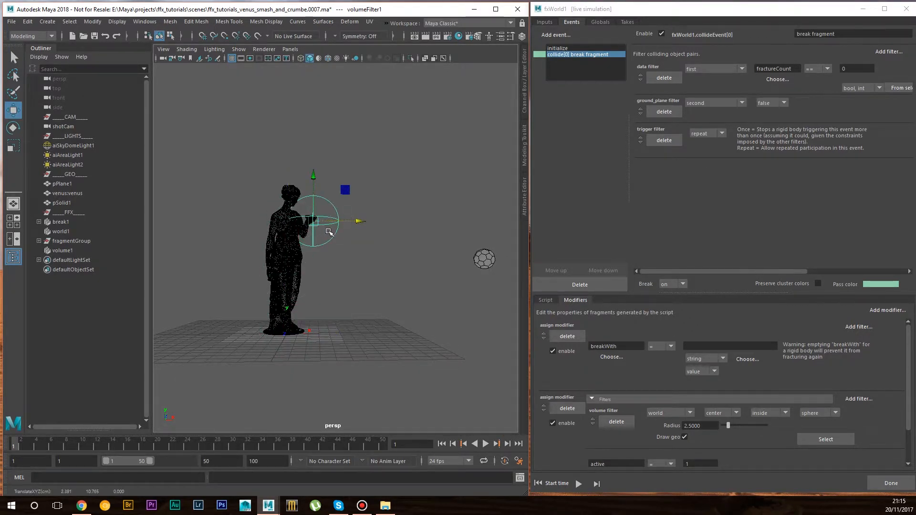
pyautogui.keyDown('alt'); pyautogui.moveTo(328, 231); pyautogui.dragTo(410, 211, button='right'); pyautogui.keyUp('alt')
pyautogui.keyDown('alt'); pyautogui.moveTo(357, 193); pyautogui.dragTo(352, 210); pyautogui.keyUp('alt')
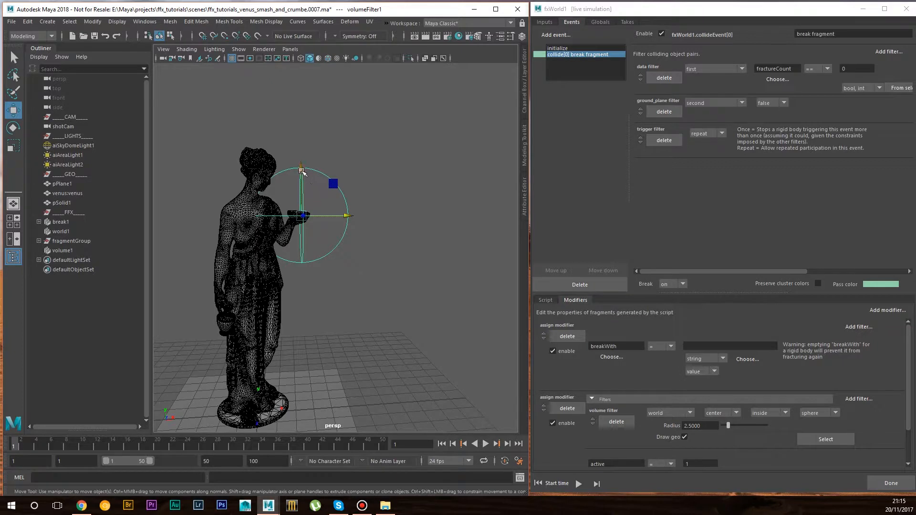
pyautogui.moveTo(301, 170); pyautogui.dragTo(301, 156)
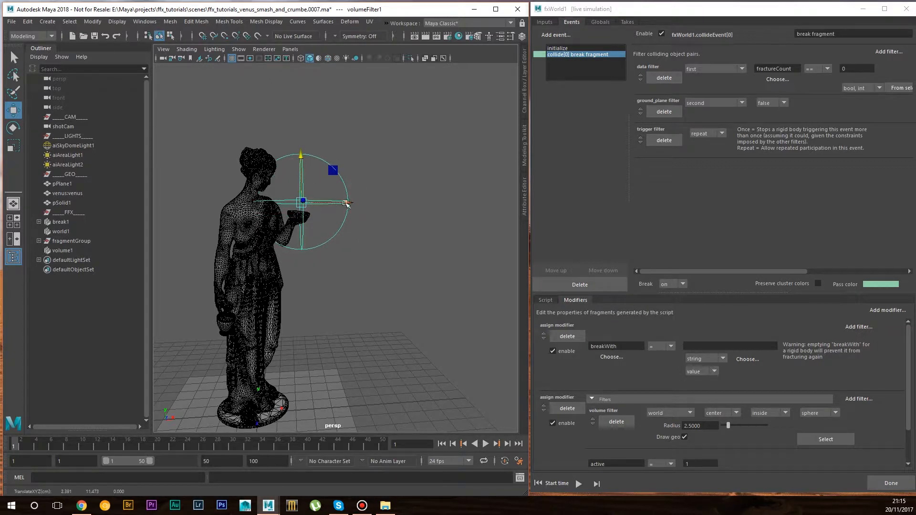
pyautogui.moveTo(346, 204); pyautogui.dragTo(271, 196)
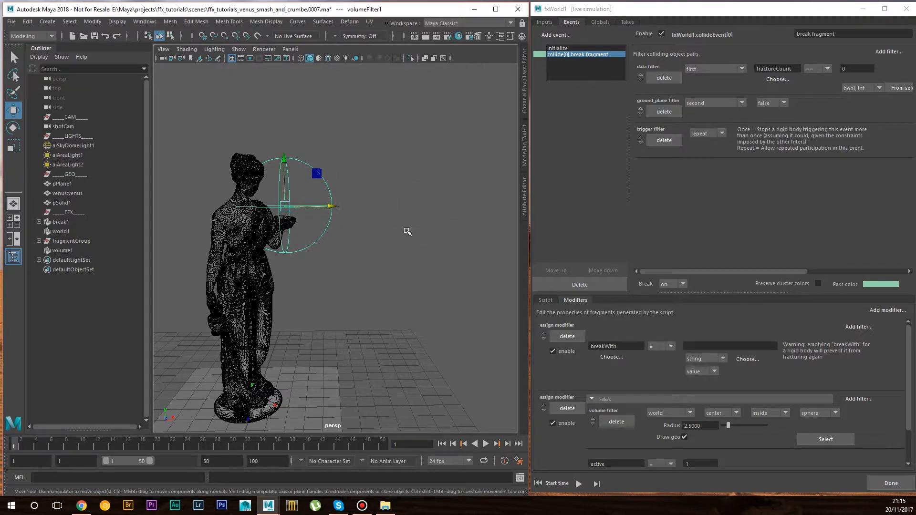
pyautogui.scroll(-2, 407, 232)
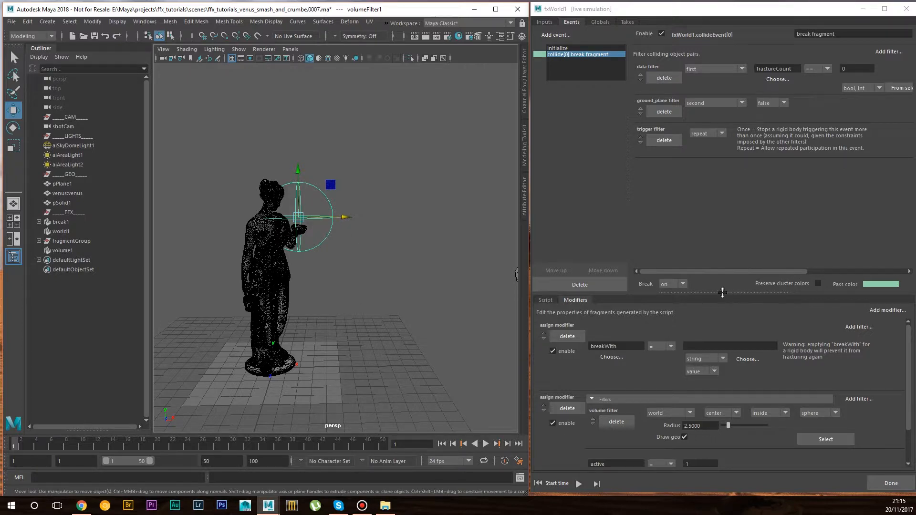
pyautogui.moveTo(722, 292); pyautogui.dragTo(722, 194)
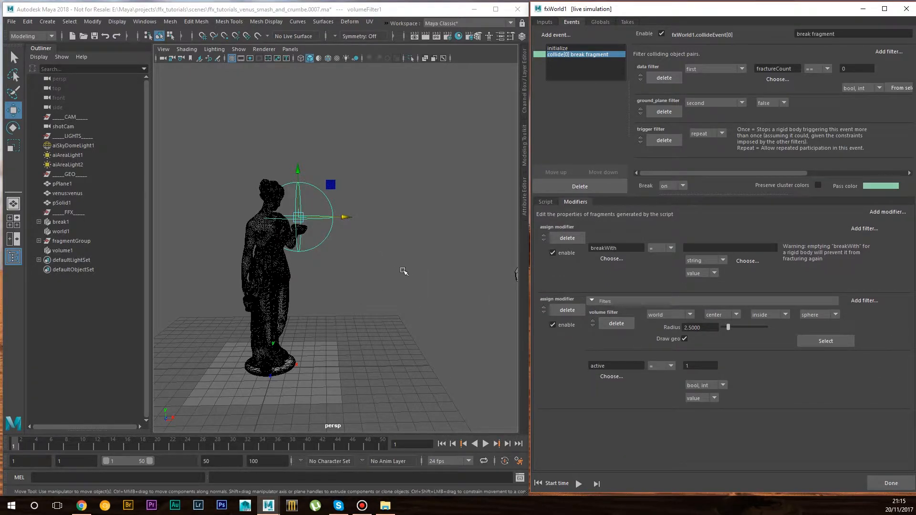
# - Add a new take to the simulation world and name it initial_break
pyautogui.click(625, 22)
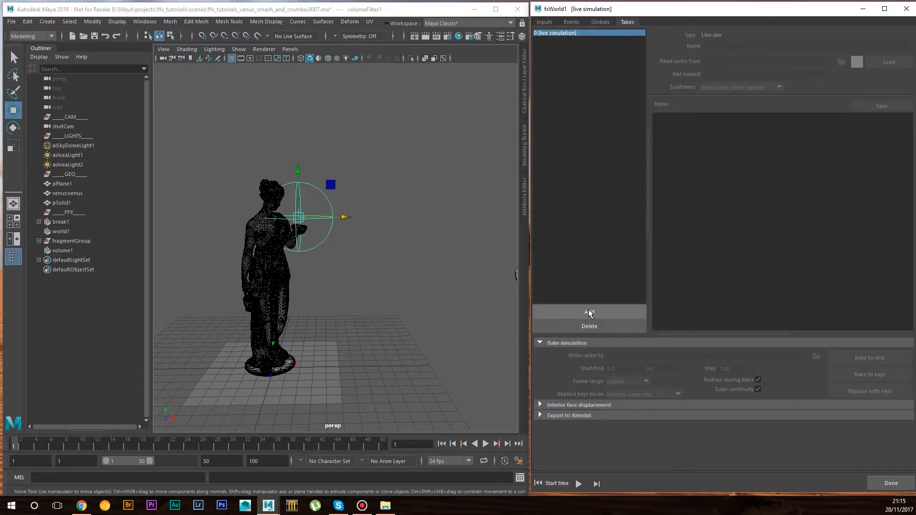
pyautogui.click(537, 299)
pyautogui.click(743, 45)
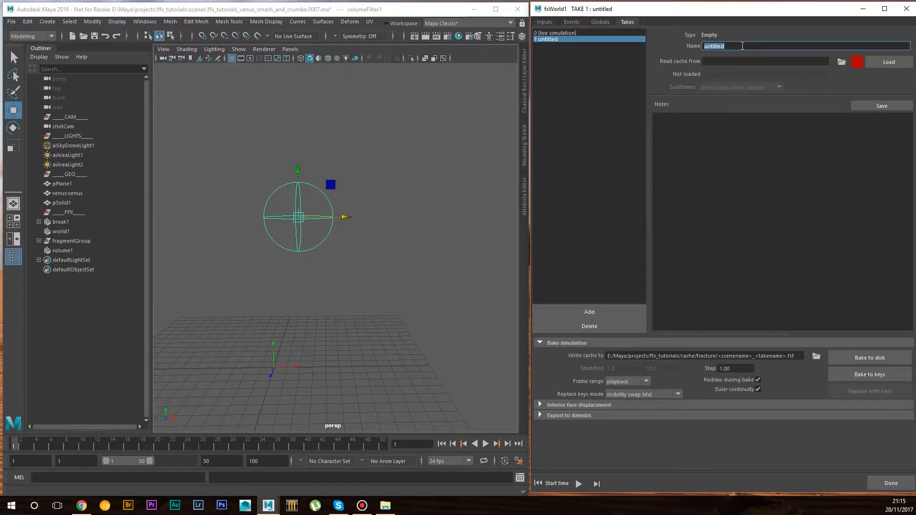
pyautogui.write('initial_break')
pyautogui.press('Return')
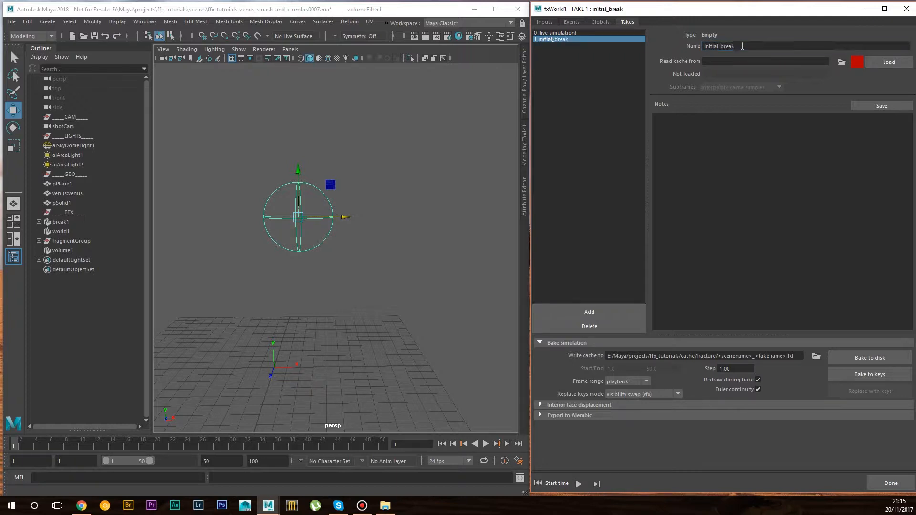
# - Check the perspective view's renderer options and look over the scene at the start time
pyautogui.click(264, 49)
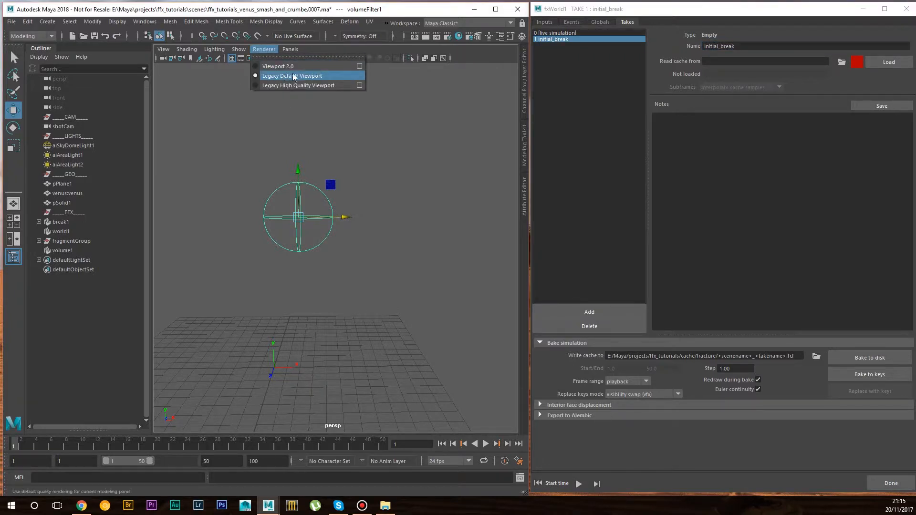
pyautogui.click(316, 7)
pyautogui.click(552, 481)
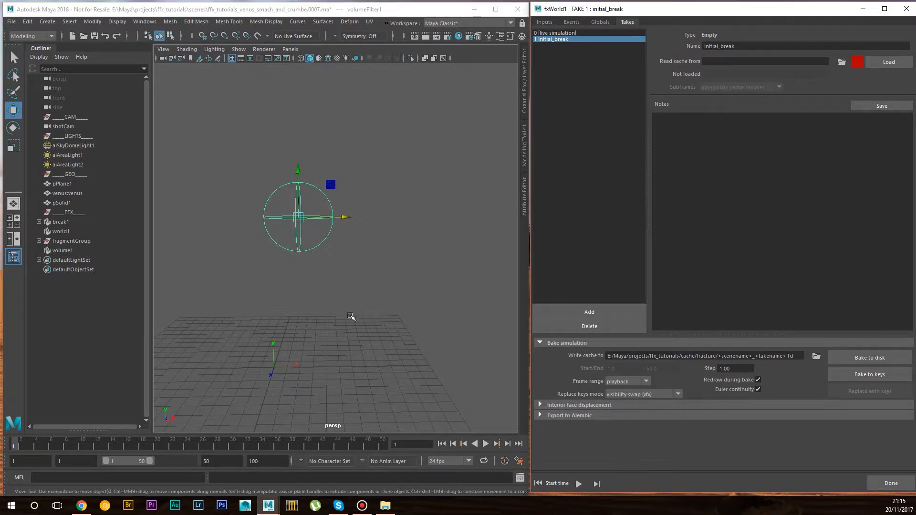
pyautogui.keyDown('alt'); pyautogui.moveTo(352, 315); pyautogui.dragTo(355, 270); pyautogui.keyUp('alt')
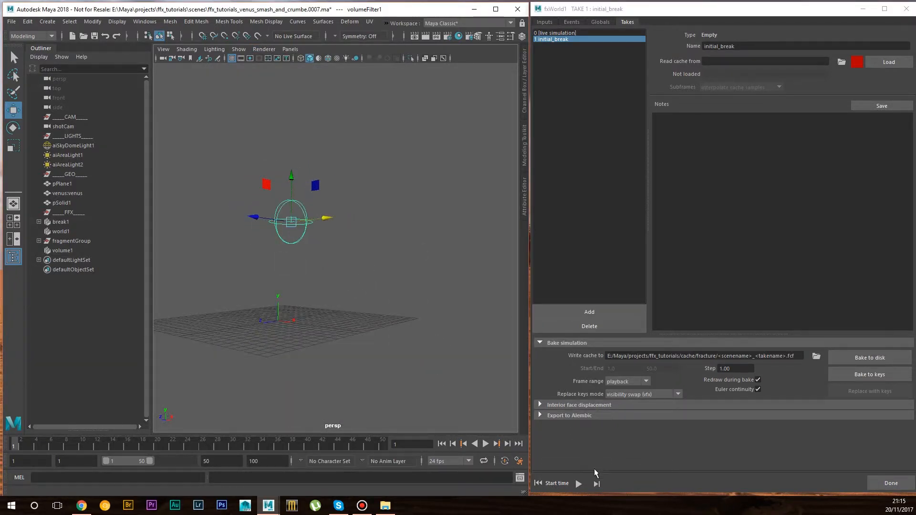
pyautogui.click(552, 480)
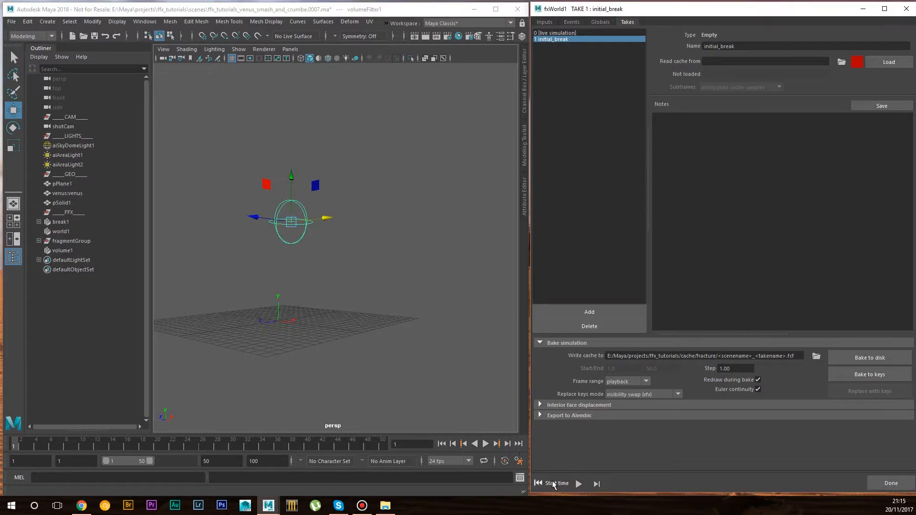
pyautogui.click(263, 49)
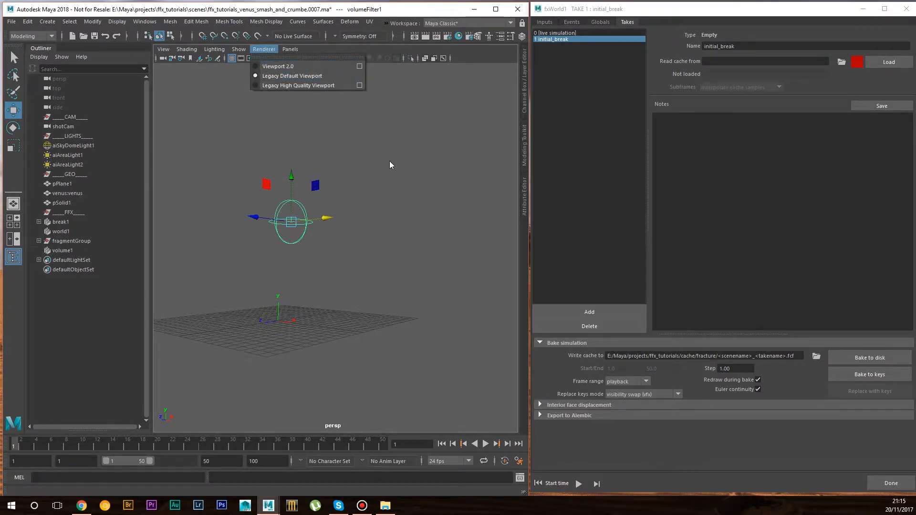
pyautogui.click(279, 67)
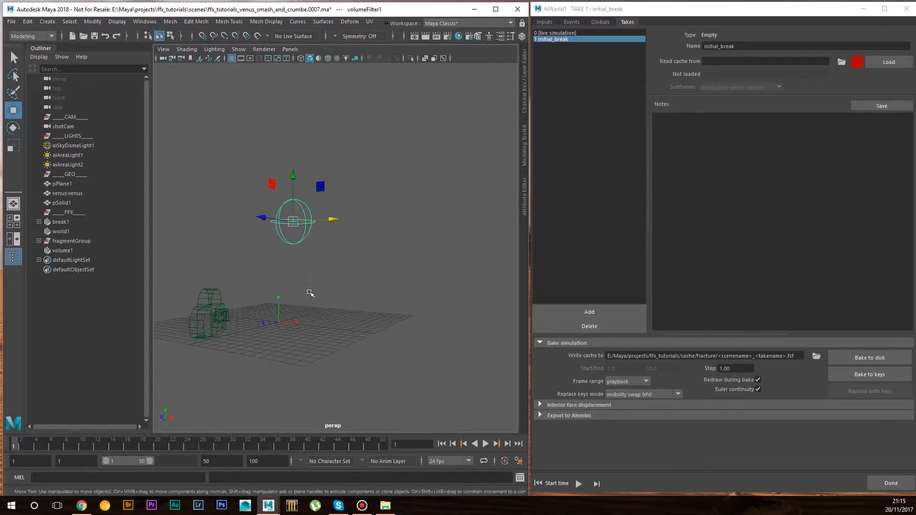
pyautogui.keyDown('alt'); pyautogui.moveTo(278, 269); pyautogui.dragTo(293, 276); pyautogui.keyUp('alt')
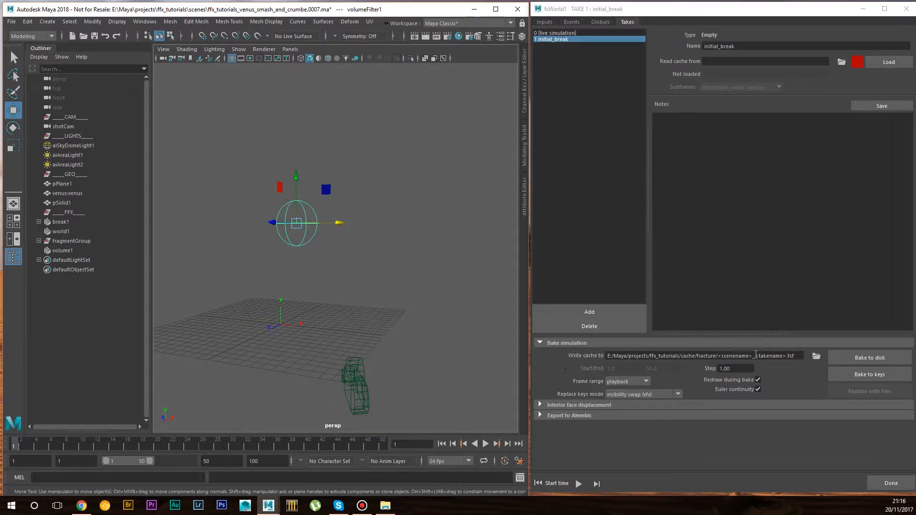
# - Bake the initial_break take to disk, interrupt it around frame 18, and return to the start time
pyautogui.click(865, 359)
pyautogui.press('Return')
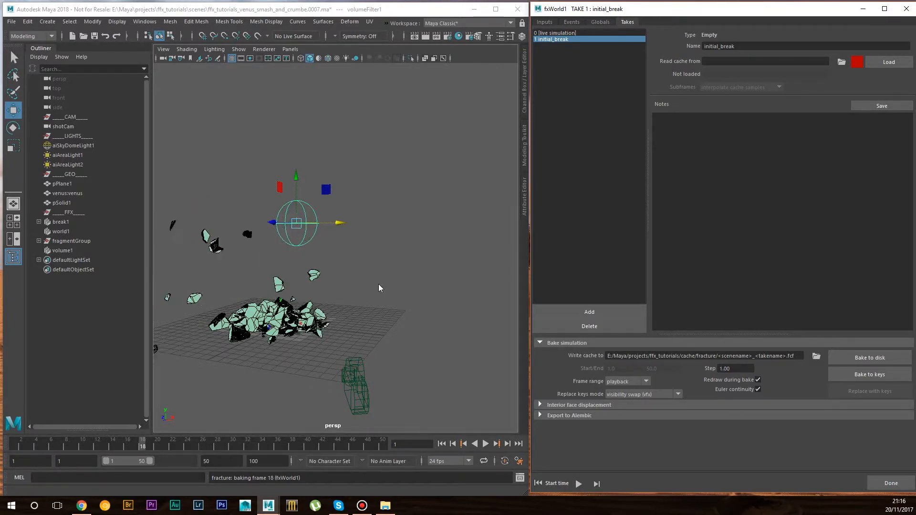
pyautogui.press('Escape')
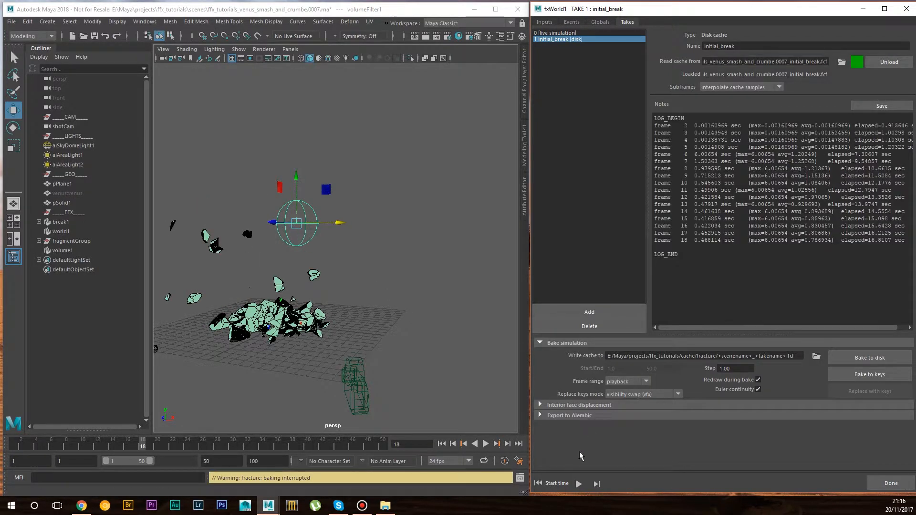
pyautogui.keyDown('alt'); pyautogui.moveTo(330, 328); pyautogui.dragTo(396, 324); pyautogui.keyUp('alt')
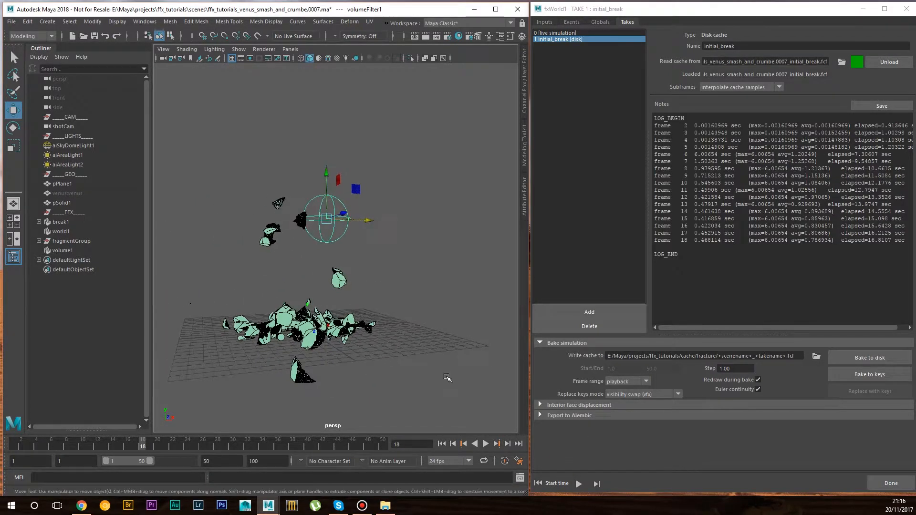
pyautogui.click(550, 484)
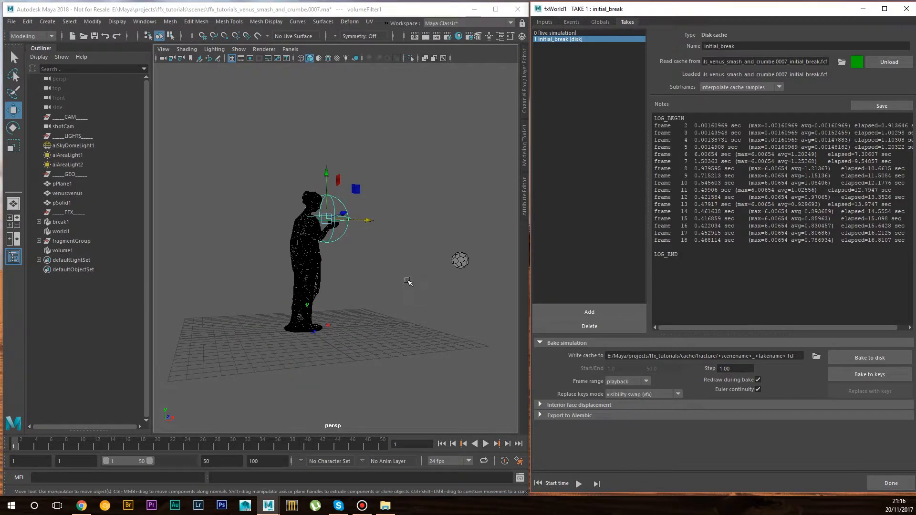
pyautogui.keyDown('alt'); pyautogui.moveTo(405, 278); pyautogui.dragTo(368, 282); pyautogui.keyUp('alt')
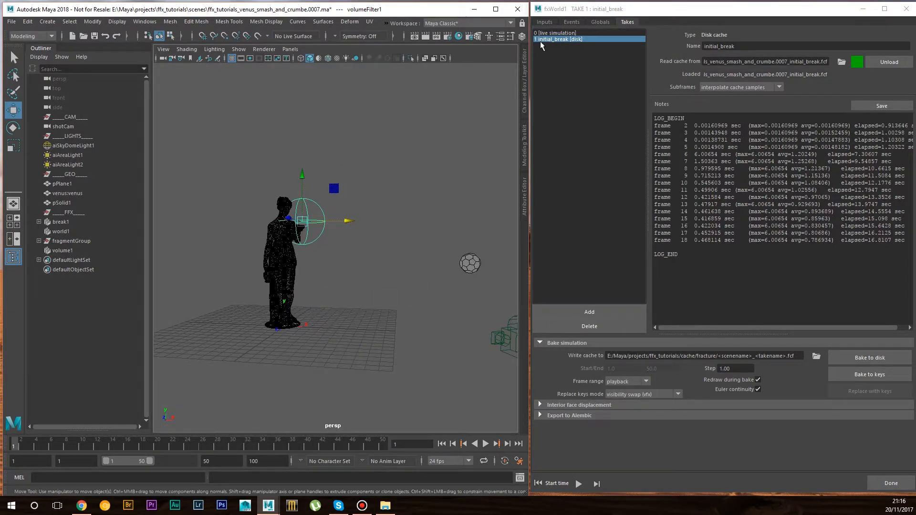
# - Turn off the Active dynamics parameter for the venus statue input object
pyautogui.click(544, 22)
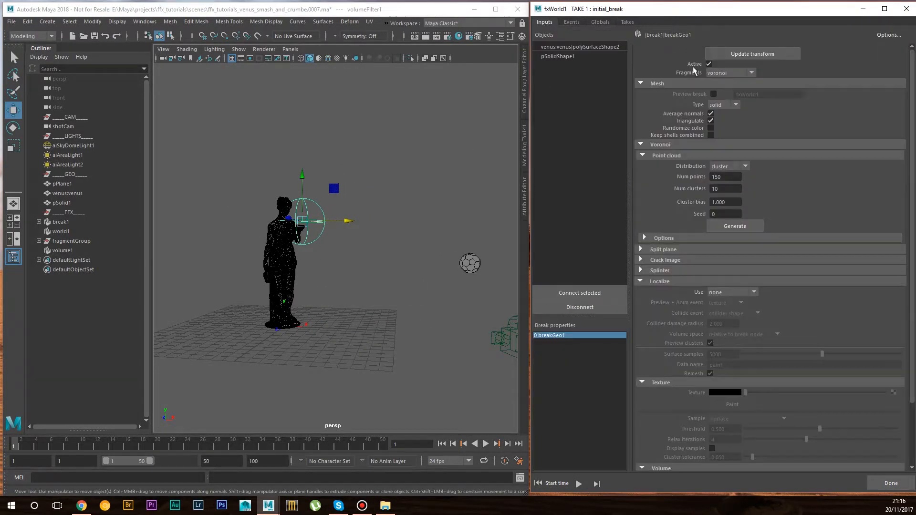
pyautogui.click(583, 47)
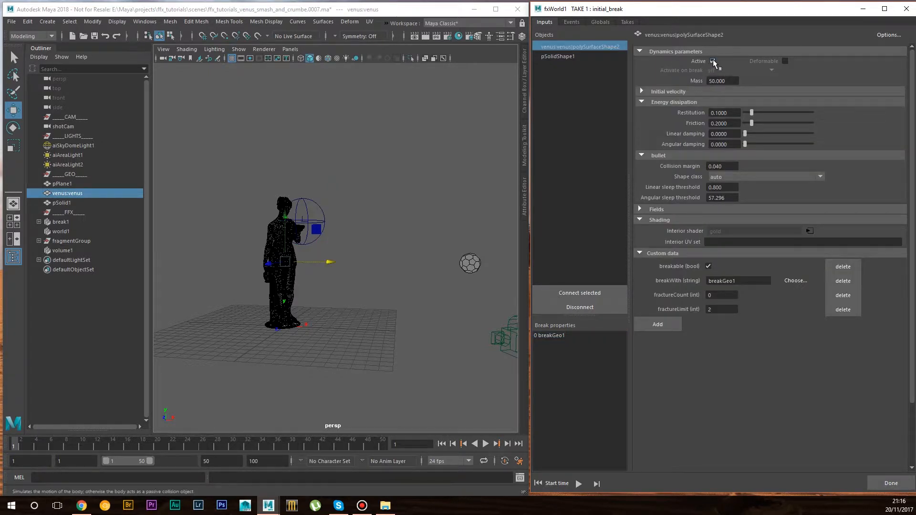
pyautogui.click(712, 62)
pyautogui.keyDown('alt'); pyautogui.moveTo(352, 270); pyautogui.dragTo(405, 267); pyautogui.keyUp('alt')
# - Bake the initial_break take to disk again, stop it around frame 45, and examine the broken upper body
pyautogui.click(627, 22)
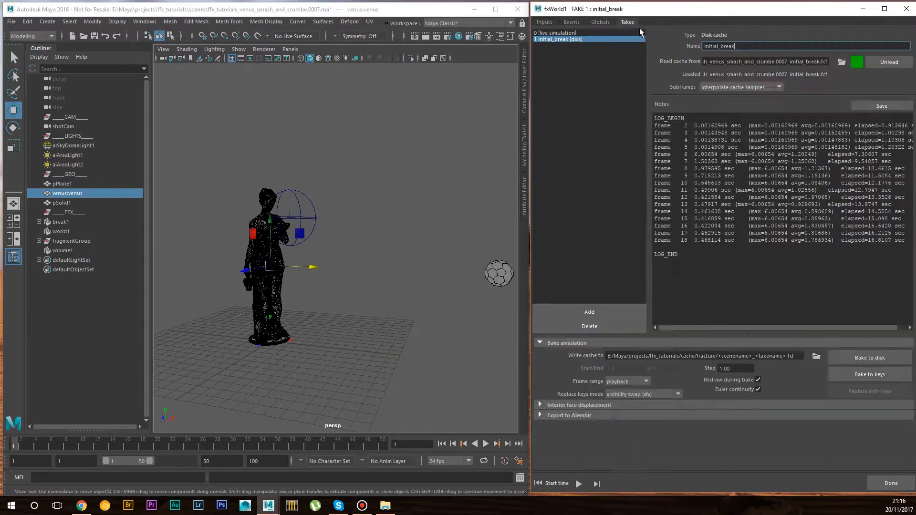
pyautogui.click(868, 358)
pyautogui.click(705, 268)
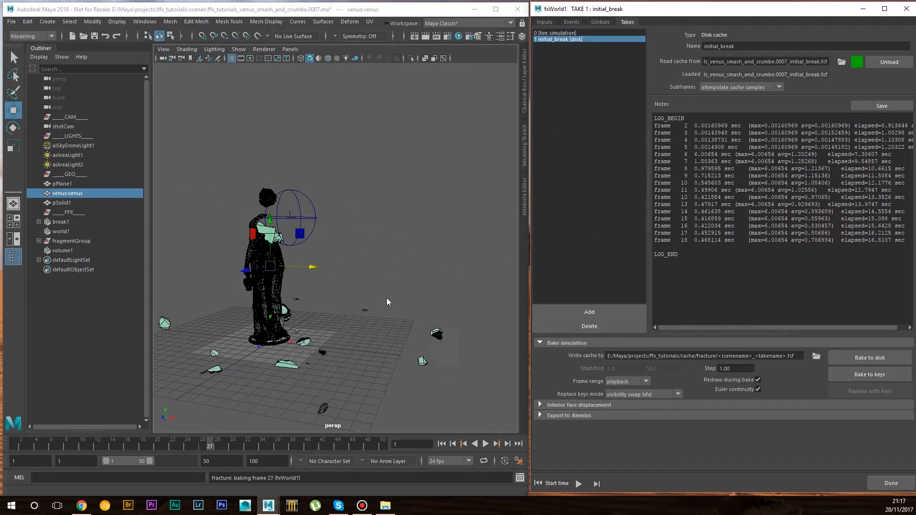
pyautogui.press('Escape')
pyautogui.keyDown('alt'); pyautogui.moveTo(328, 305); pyautogui.dragTo(374, 269); pyautogui.keyUp('alt')
pyautogui.keyDown('alt'); pyautogui.moveTo(374, 270); pyautogui.dragTo(400, 291, button='right'); pyautogui.keyUp('alt')
pyautogui.keyDown('alt'); pyautogui.moveTo(401, 291); pyautogui.dragTo(333, 277); pyautogui.keyUp('alt')
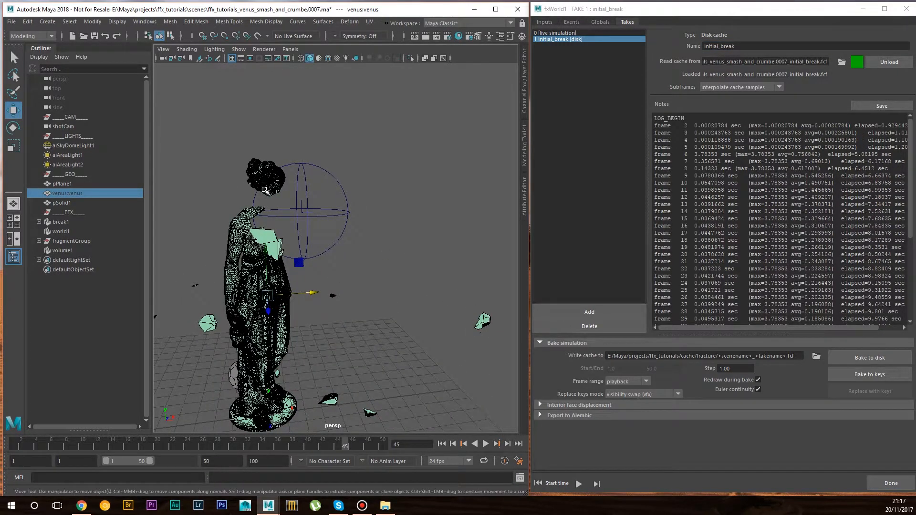
# - Select the volume filter's sphere from the break fragment event and lower it slightly below the statue's head
pyautogui.click(549, 23)
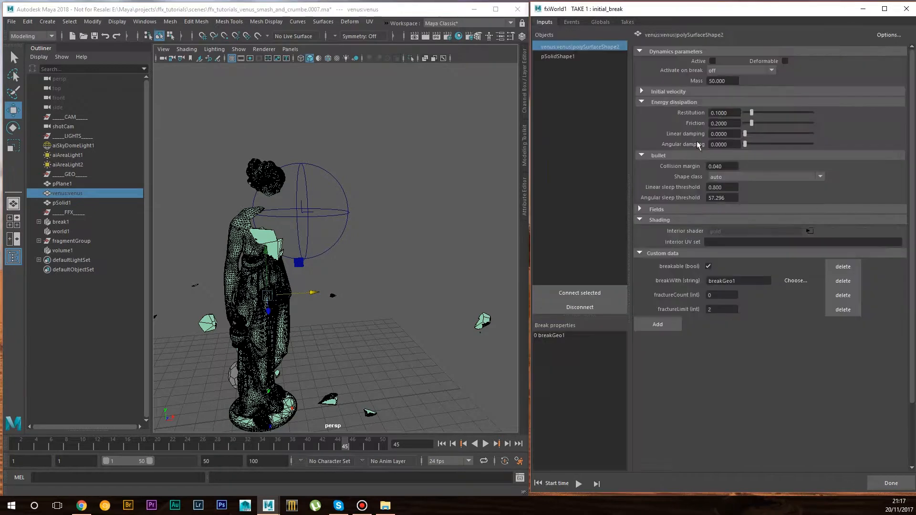
pyautogui.click(573, 22)
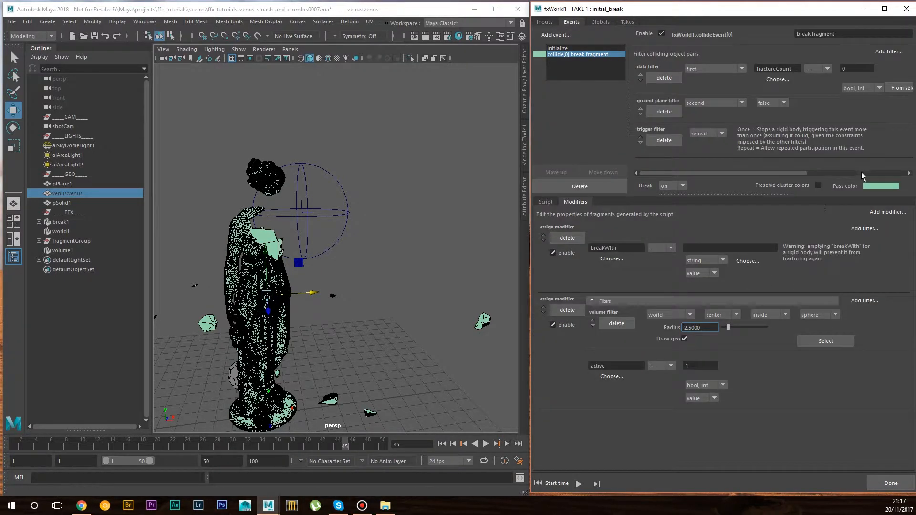
pyautogui.click(834, 336)
pyautogui.moveTo(350, 229)
pyautogui.keyDown('alt'); pyautogui.mouseDown()
pyautogui.moveTo(341, 216)
pyautogui.moveTo(350, 210)
pyautogui.mouseUp(); pyautogui.keyUp('alt')
pyautogui.moveTo(303, 165); pyautogui.dragTo(302, 171)
# - Rebake the initial_break take to disk through frame 50 and examine the damage around the statue's chest and face
pyautogui.click(627, 22)
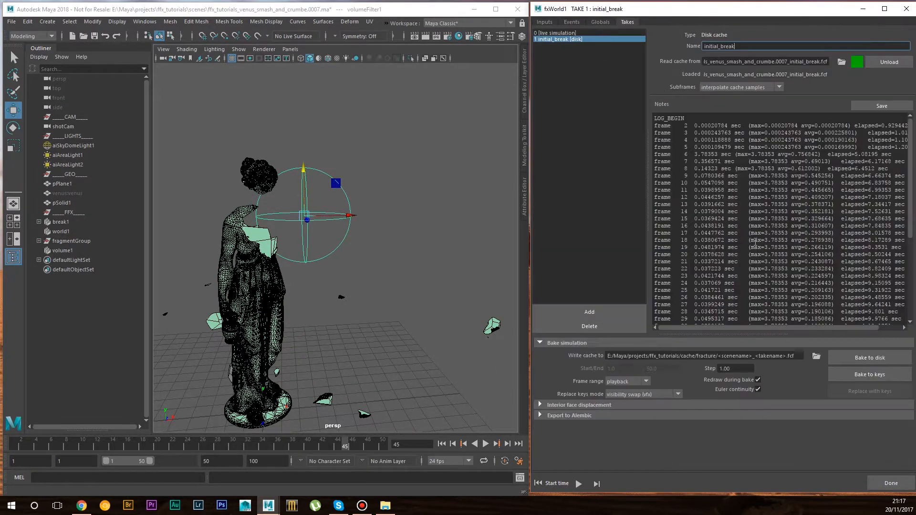
pyautogui.click(874, 356)
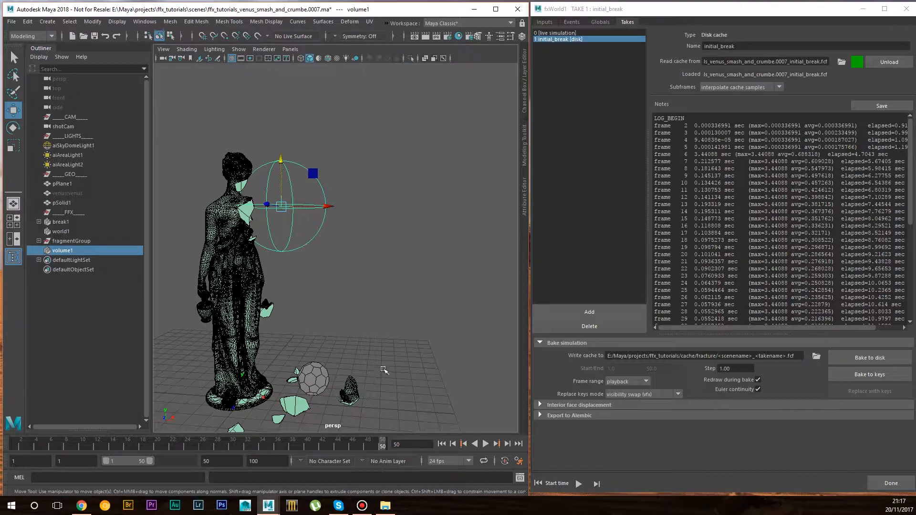
pyautogui.keyDown('alt'); pyautogui.moveTo(284, 243); pyautogui.dragTo(238, 227); pyautogui.keyUp('alt')
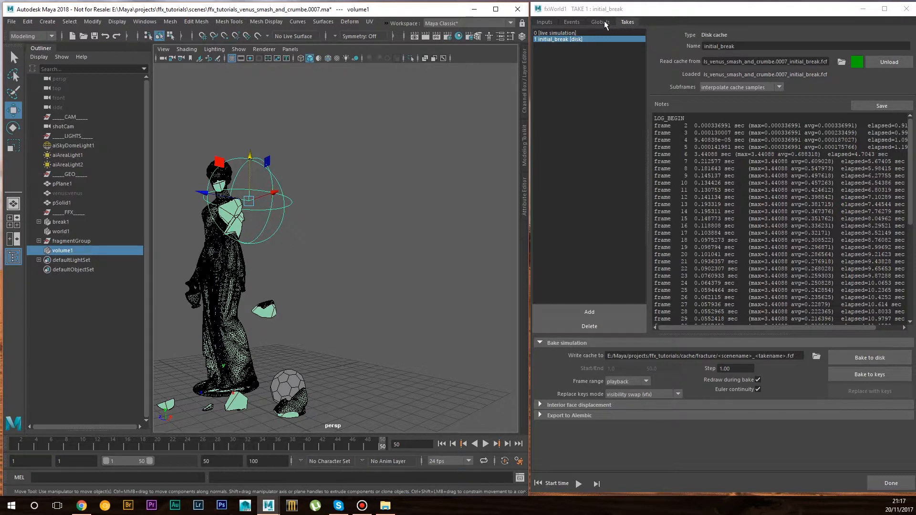
pyautogui.keyDown('alt'); pyautogui.moveTo(289, 208); pyautogui.dragTo(317, 211, button='right'); pyautogui.keyUp('alt')
pyautogui.keyDown('alt'); pyautogui.moveTo(253, 217); pyautogui.dragTo(293, 222, button='middle'); pyautogui.keyUp('alt')
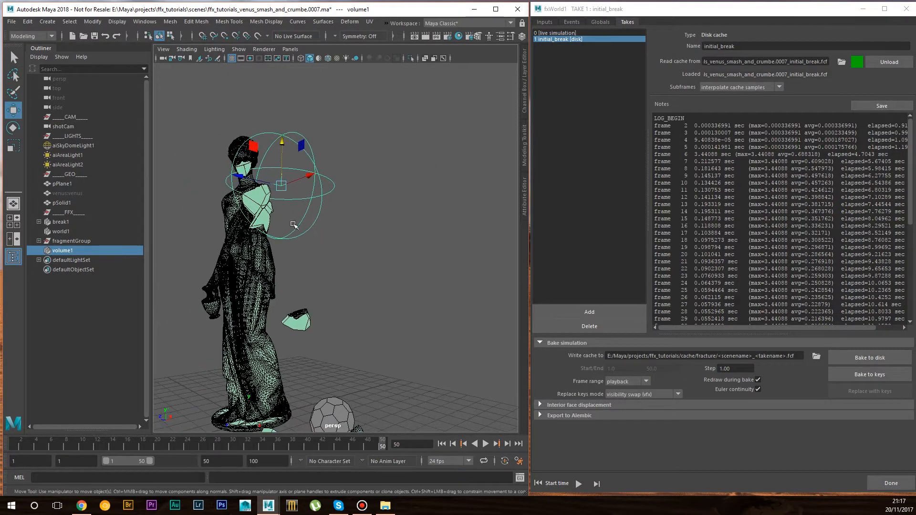
# - Check the statue's damage from several angles and add an animated "activate in volume" event
pyautogui.keyDown('alt'); pyautogui.moveTo(334, 212); pyautogui.dragTo(361, 213); pyautogui.keyUp('alt')
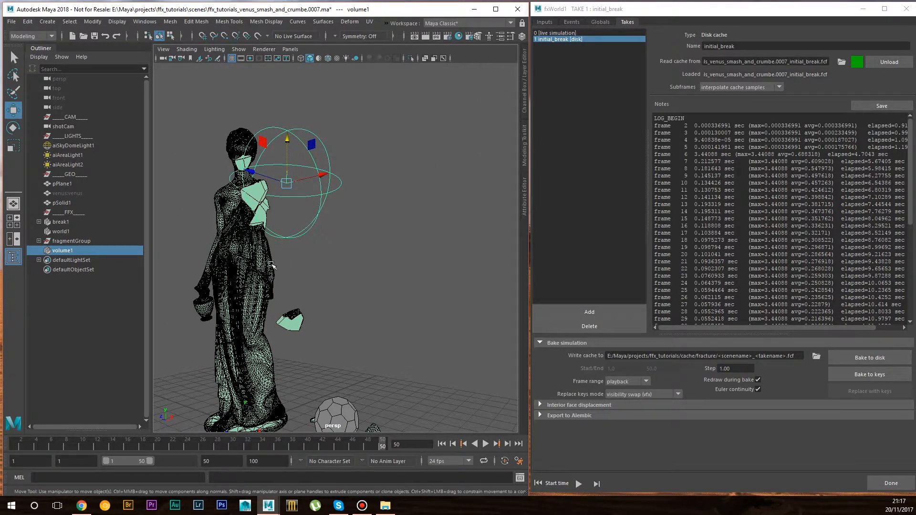
pyautogui.keyDown('alt'); pyautogui.moveTo(273, 265); pyautogui.dragTo(305, 275); pyautogui.keyUp('alt')
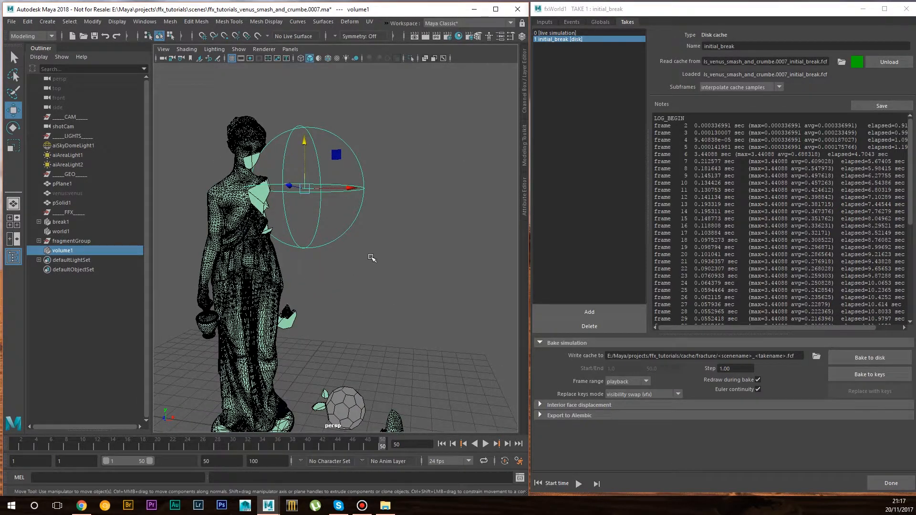
pyautogui.keyDown('alt'); pyautogui.moveTo(444, 272); pyautogui.dragTo(372, 288, button='right'); pyautogui.keyUp('alt')
pyautogui.keyDown('alt'); pyautogui.moveTo(372, 288); pyautogui.dragTo(384, 285); pyautogui.keyUp('alt')
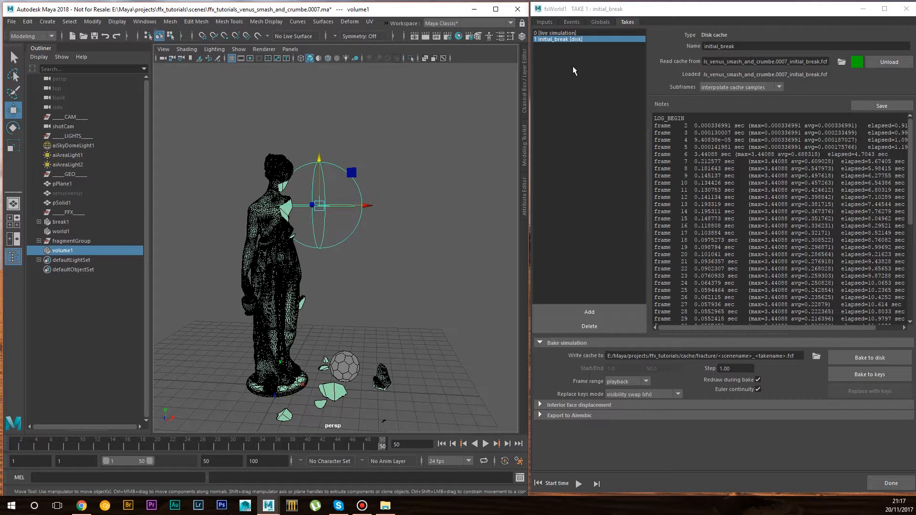
pyautogui.click(571, 22)
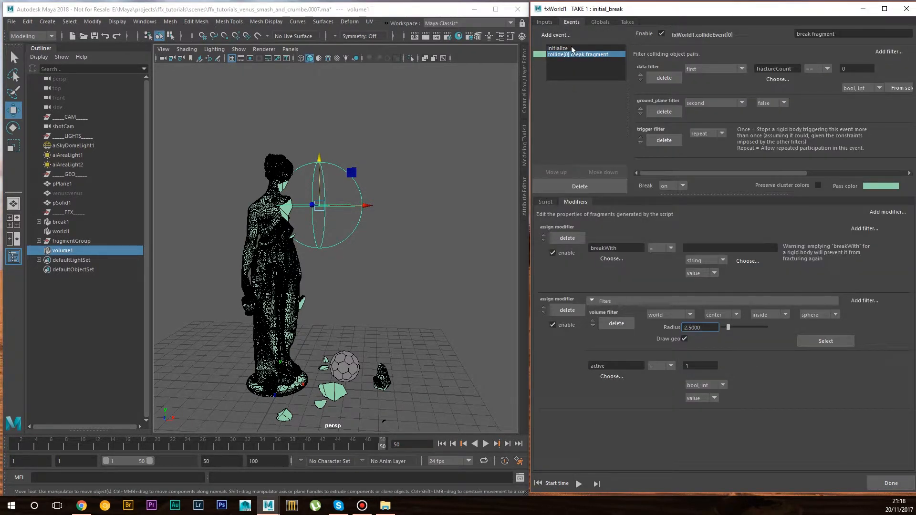
pyautogui.click(556, 35)
pyautogui.moveTo(578, 52)
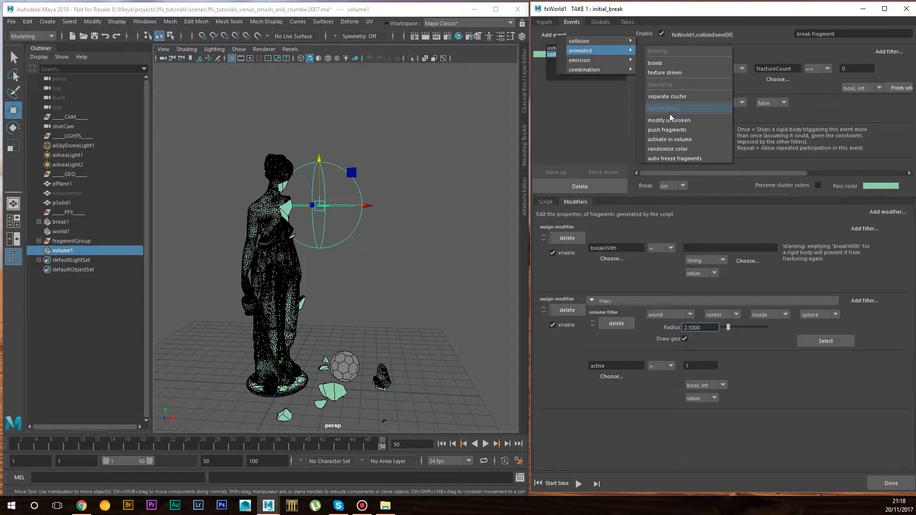
pyautogui.click(671, 140)
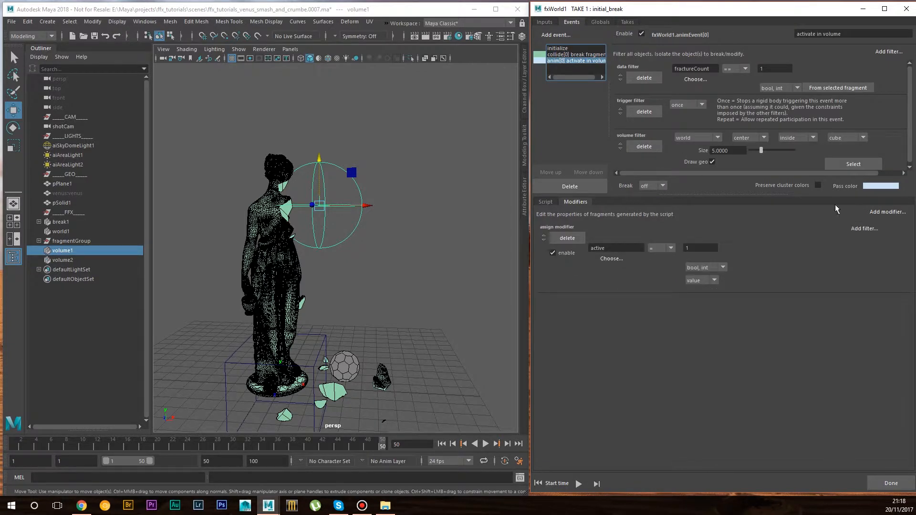
# - Change the new activate in volume event's volume filter from a cube to a sphere with a radius of 4
pyautogui.click(853, 164)
pyautogui.click(847, 138)
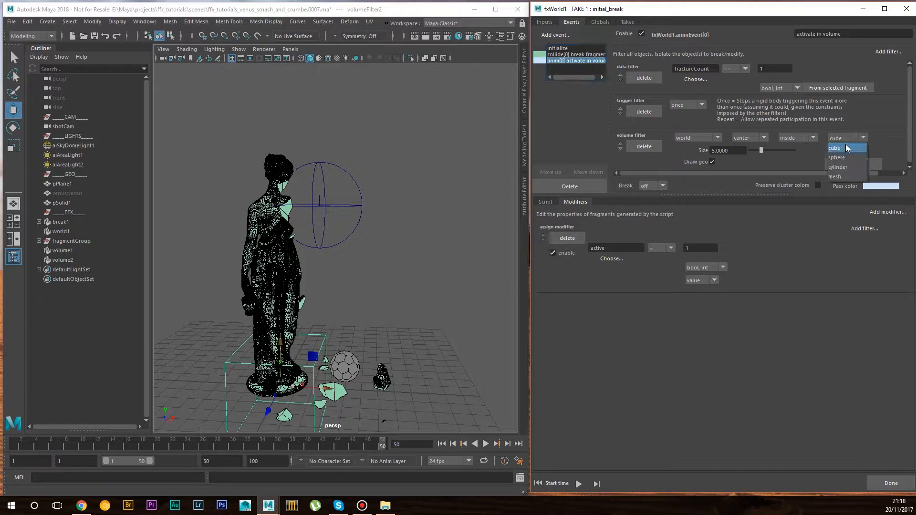
pyautogui.click(839, 157)
pyautogui.keyDown('alt'); pyautogui.moveTo(364, 285); pyautogui.dragTo(400, 293); pyautogui.keyUp('alt')
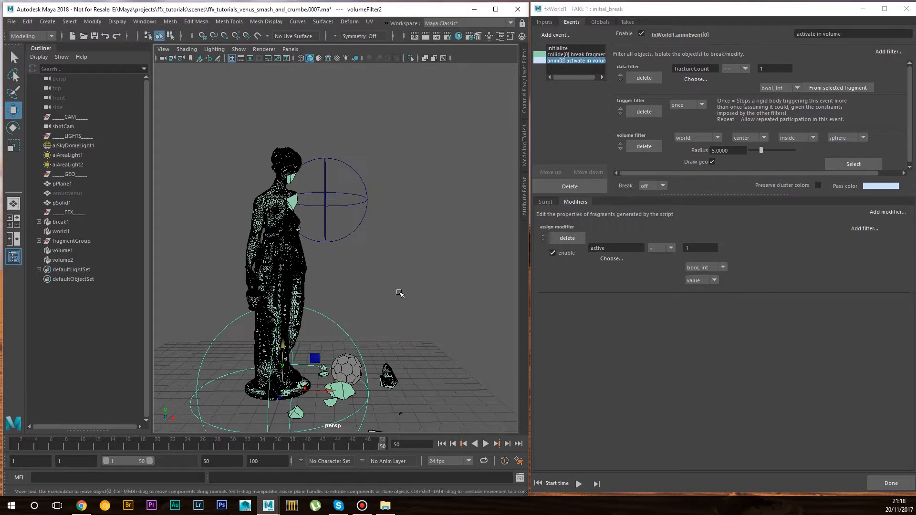
pyautogui.click(734, 152)
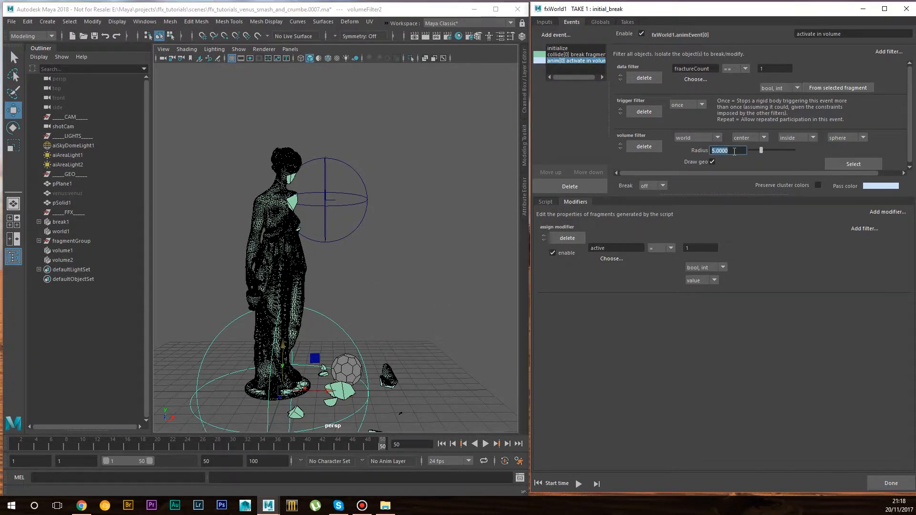
pyautogui.write('4')
pyautogui.press('Return')
# - Raise the new sphere volume to the statue's upper body and shift it out in front of the chest
pyautogui.keyDown('alt'); pyautogui.moveTo(330, 339); pyautogui.dragTo(291, 155); pyautogui.keyUp('alt')
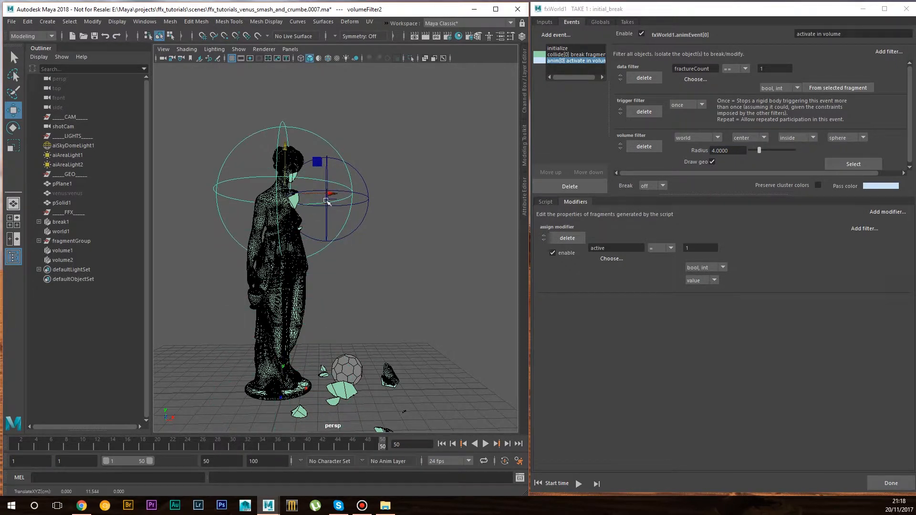
pyautogui.moveTo(326, 200); pyautogui.dragTo(308, 175)
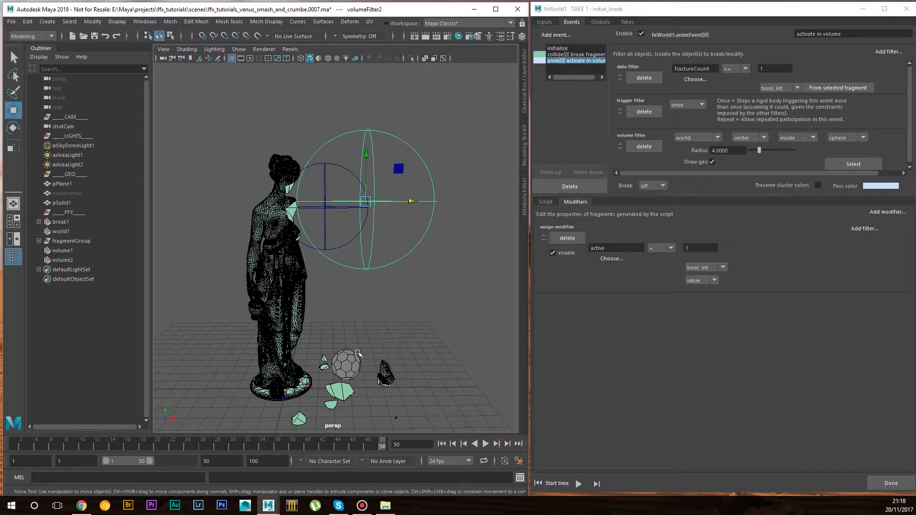
pyautogui.keyDown('alt'); pyautogui.moveTo(370, 374); pyautogui.dragTo(362, 370); pyautogui.keyUp('alt')
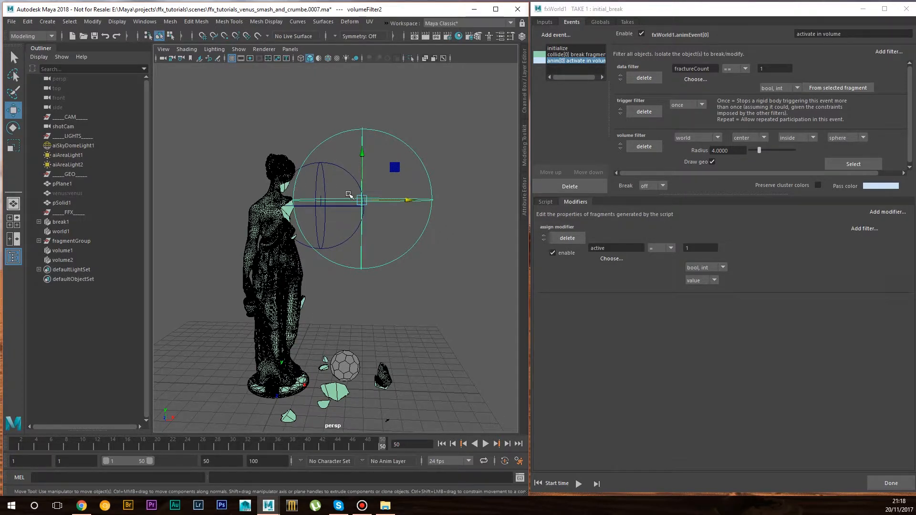
pyautogui.keyDown('alt'); pyautogui.moveTo(348, 195); pyautogui.dragTo(373, 145); pyautogui.keyUp('alt')
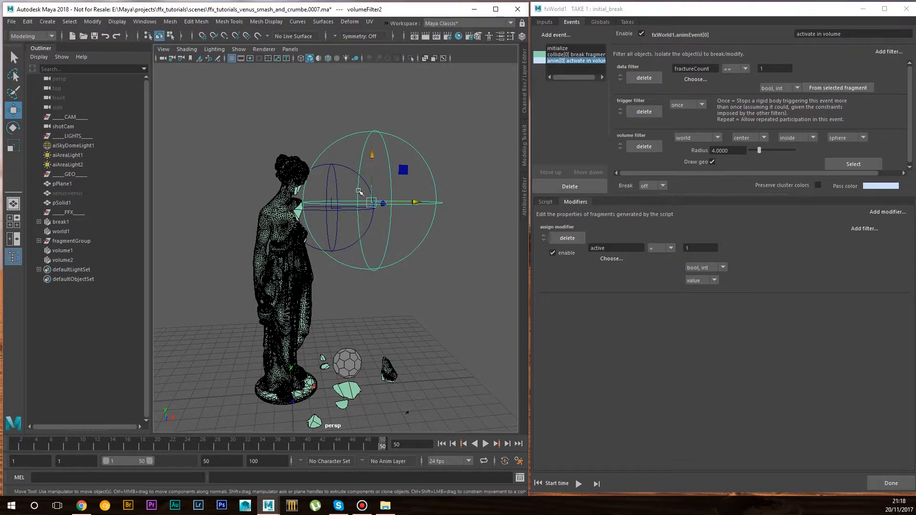
pyautogui.moveTo(349, 208)
pyautogui.keyDown('alt'); pyautogui.mouseDown()
pyautogui.moveTo(341, 206)
pyautogui.moveTo(349, 200)
pyautogui.mouseUp(); pyautogui.keyUp('alt')
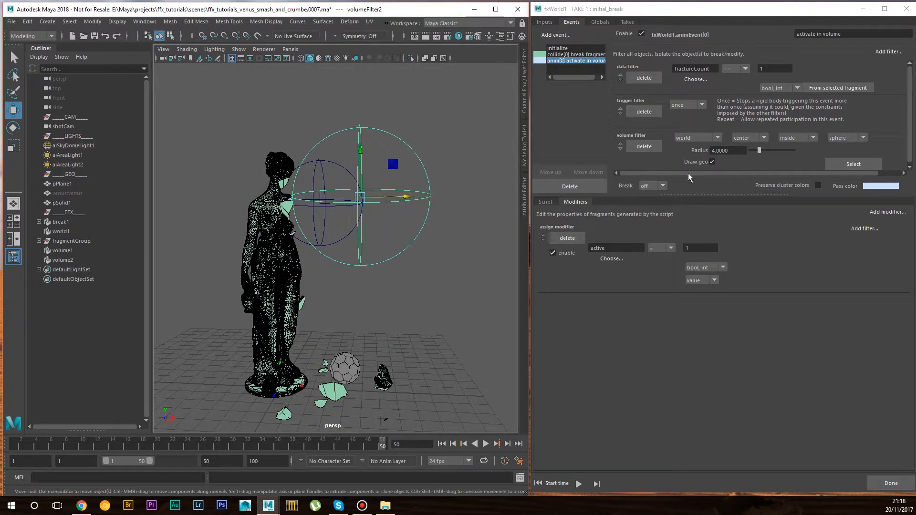
pyautogui.keyDown('alt'); pyautogui.moveTo(397, 212); pyautogui.dragTo(401, 204); pyautogui.keyUp('alt')
# - Set the new sphere volume's radius to 3 and move it slightly closer to the statue's chest
pyautogui.doubleClick(726, 152)
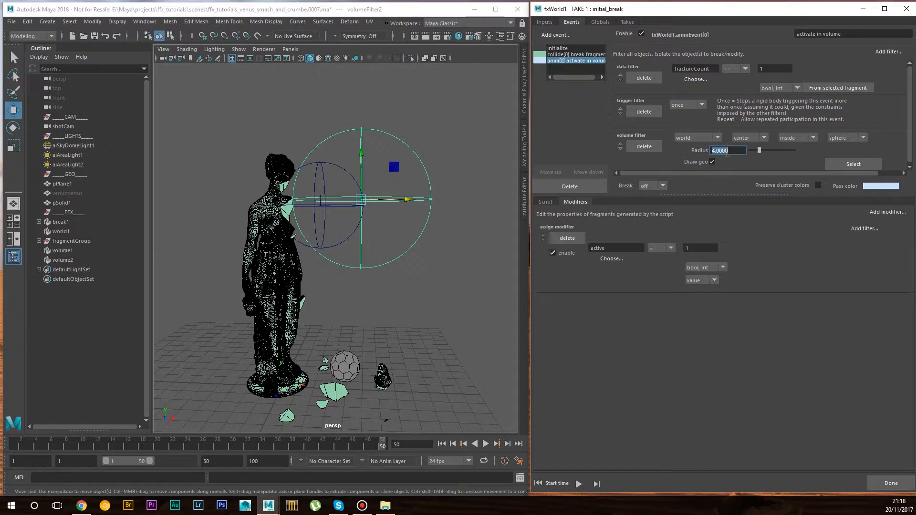
pyautogui.write('3')
pyautogui.press('Return')
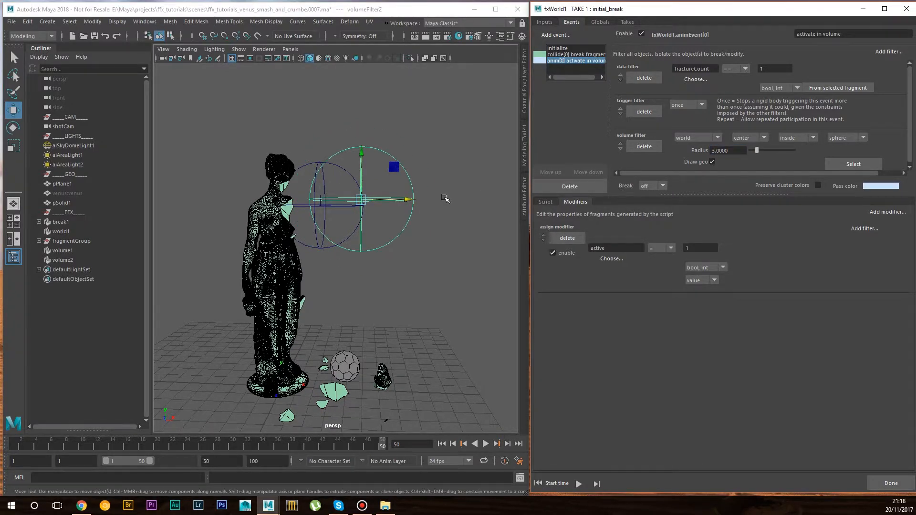
pyautogui.moveTo(406, 203)
pyautogui.keyDown('alt'); pyautogui.mouseDown()
pyautogui.moveTo(414, 199)
pyautogui.moveTo(394, 201)
pyautogui.mouseUp(); pyautogui.keyUp('alt')
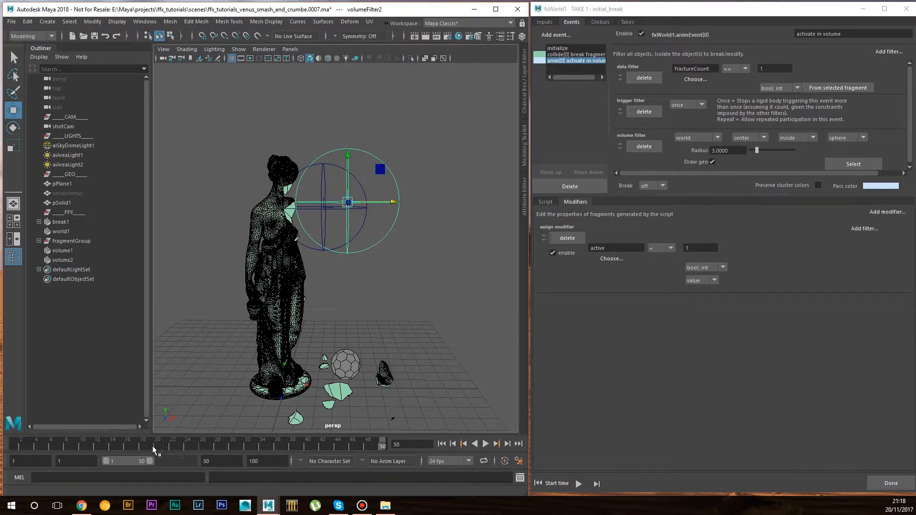
# - Play the cached break, stop at frame 30, and set a key on the new sphere volume's radius there
pyautogui.hotkey('alt', 'v')
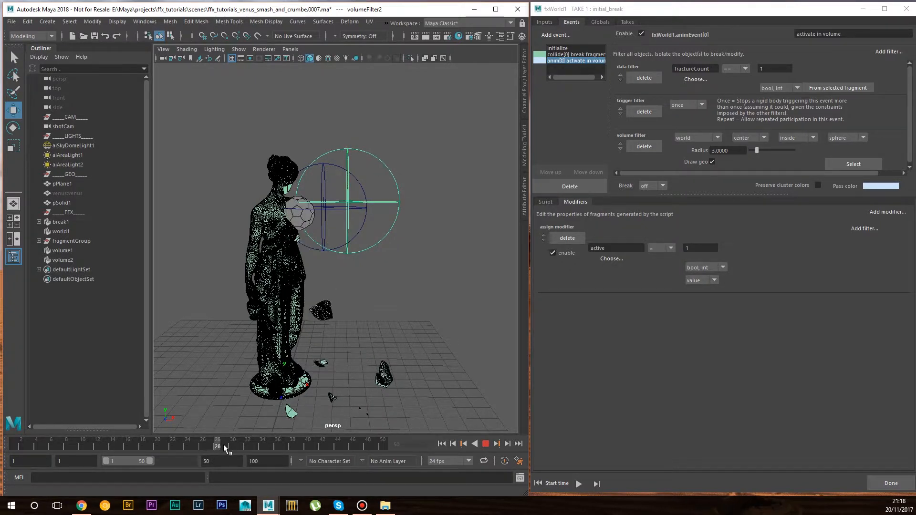
pyautogui.click(233, 448)
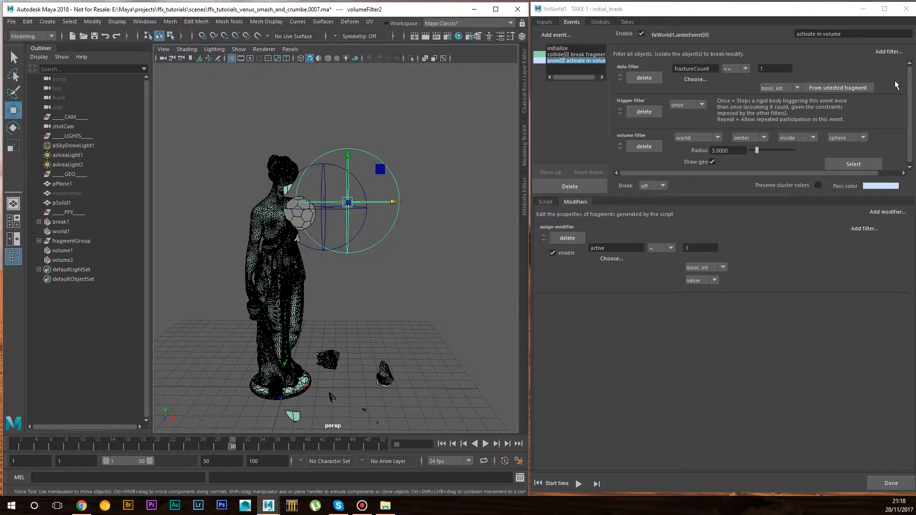
pyautogui.rightClick(702, 152)
pyautogui.click(735, 169)
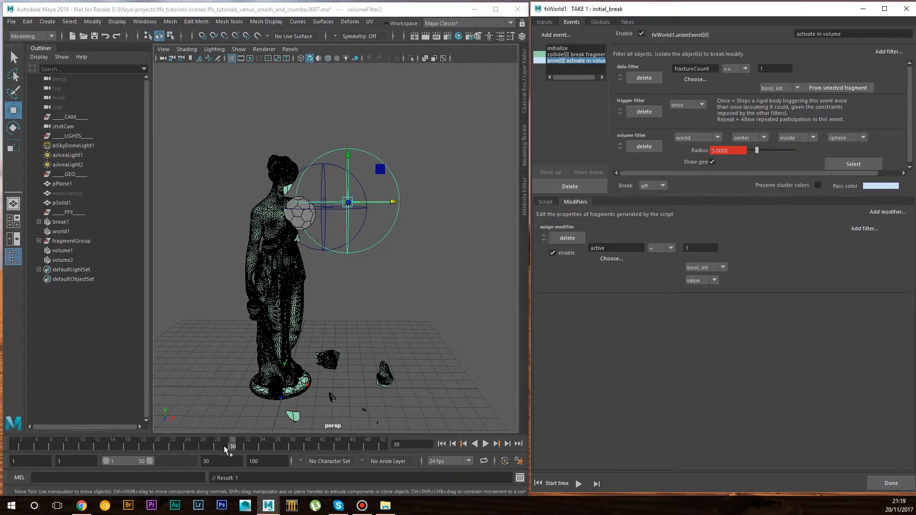
# - At frame 50, try a sphere radius of 6, settle on 5, and key that radius
pyautogui.moveTo(235, 445); pyautogui.dragTo(394, 443)
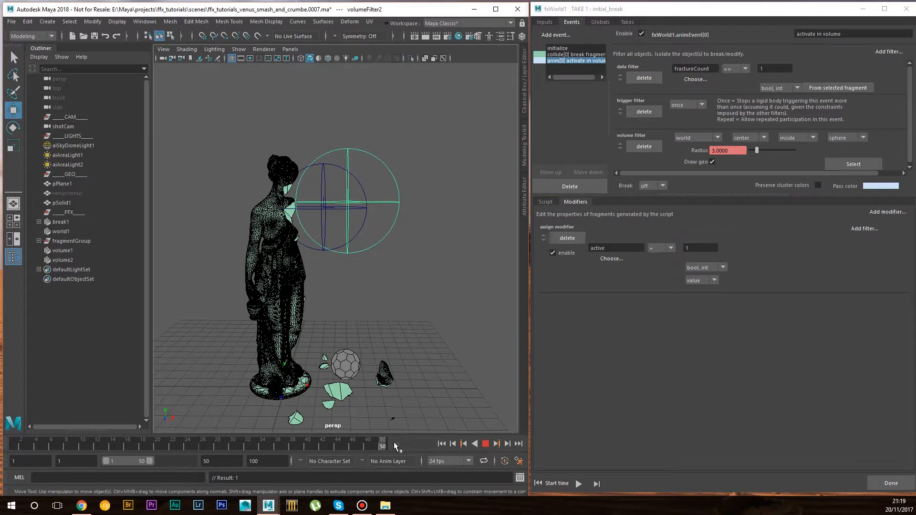
pyautogui.doubleClick(730, 151)
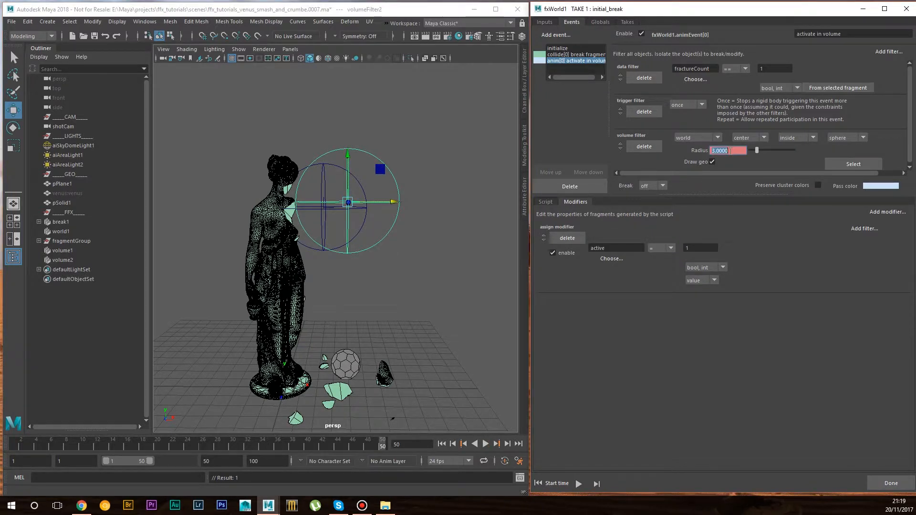
pyautogui.write('6')
pyautogui.press('Return')
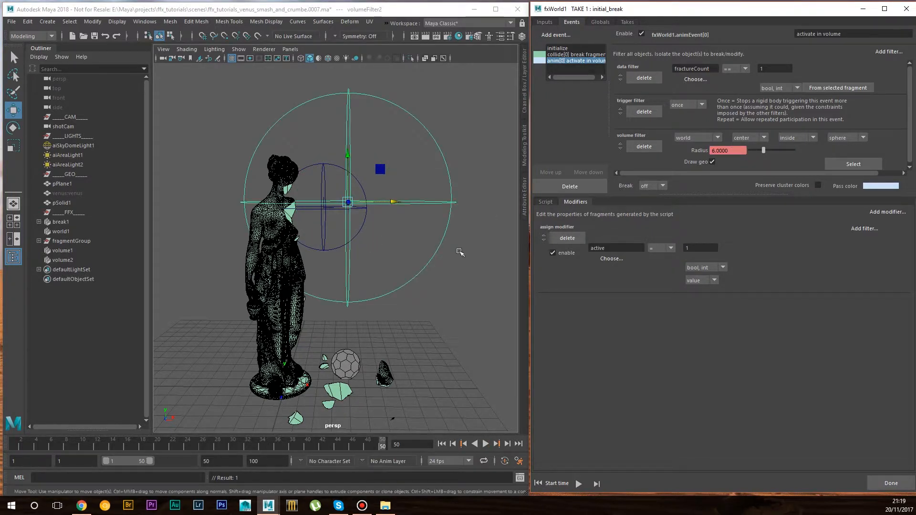
pyautogui.keyDown('alt'); pyautogui.moveTo(328, 238); pyautogui.dragTo(361, 237); pyautogui.keyUp('alt')
pyautogui.doubleClick(716, 150)
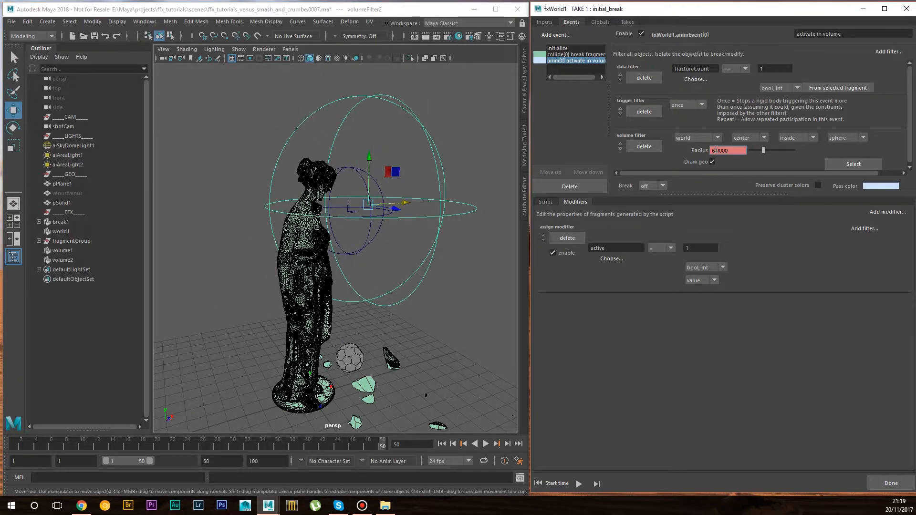
pyautogui.write('5')
pyautogui.press('Return')
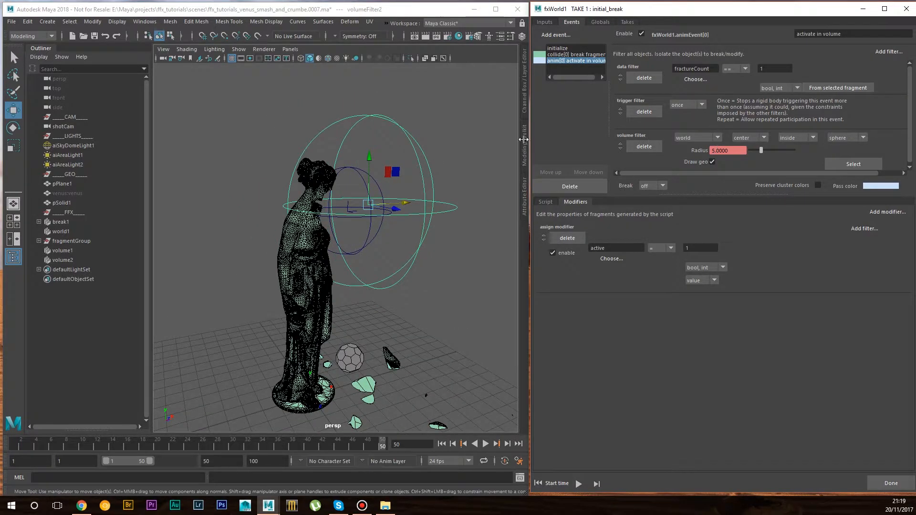
pyautogui.moveTo(324, 210)
pyautogui.keyDown('alt'); pyautogui.mouseDown()
pyautogui.moveTo(410, 213)
pyautogui.moveTo(341, 215)
pyautogui.mouseUp(); pyautogui.keyUp('alt')
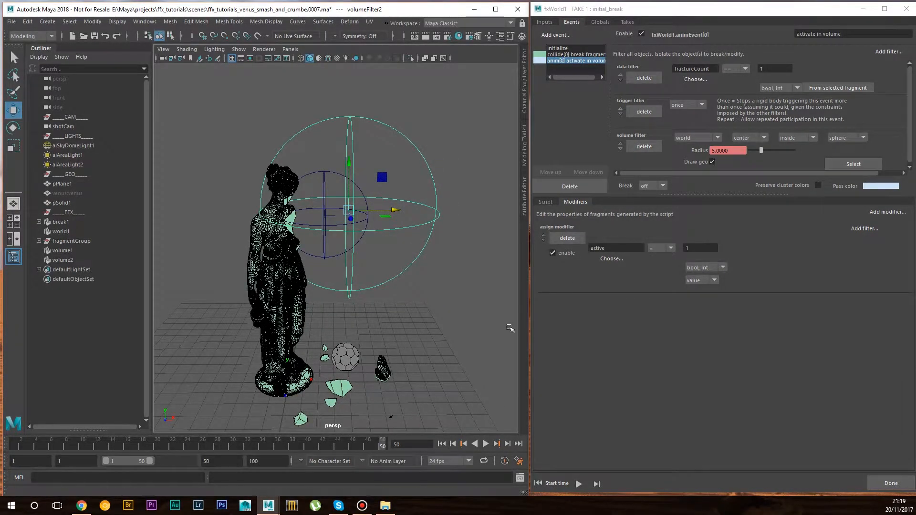
pyautogui.rightClick(702, 150)
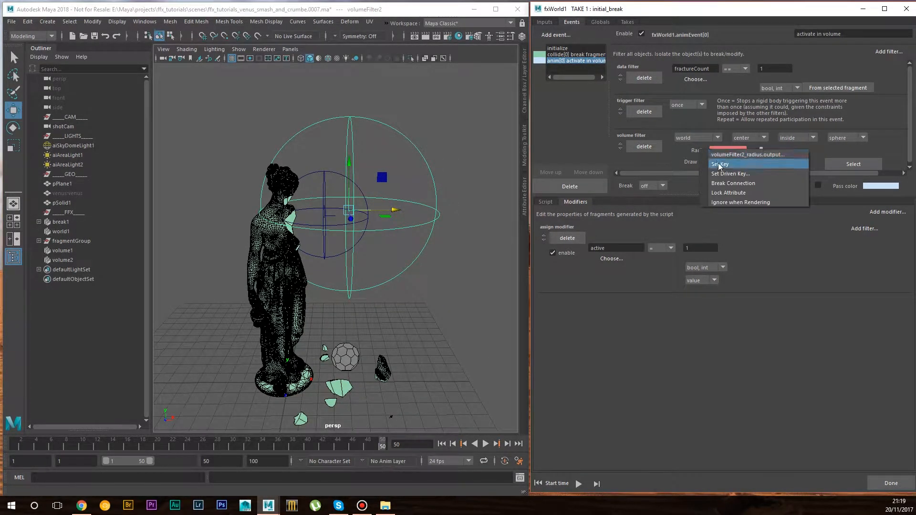
pyautogui.click(725, 164)
# - Add a take named animate_in_volume and bake it to disk through frame 50
pyautogui.click(627, 22)
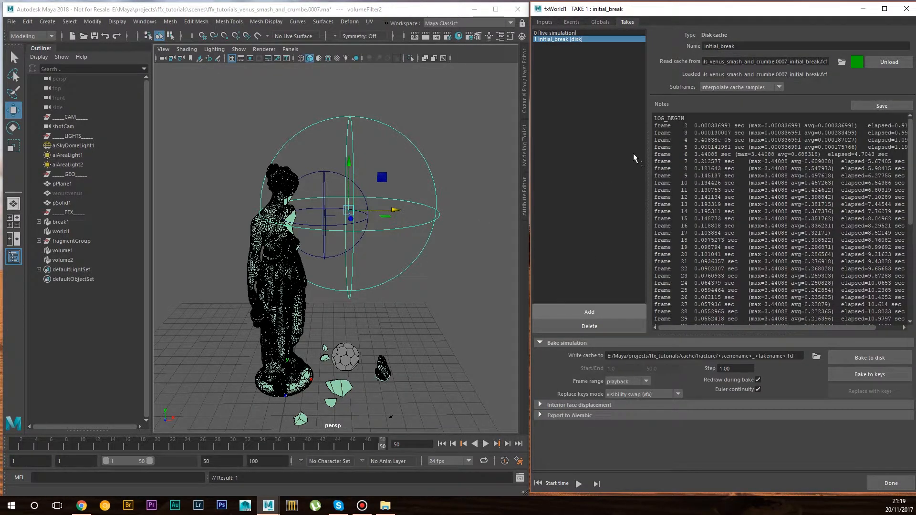
pyautogui.doubleClick(734, 47)
pyautogui.write('animate')
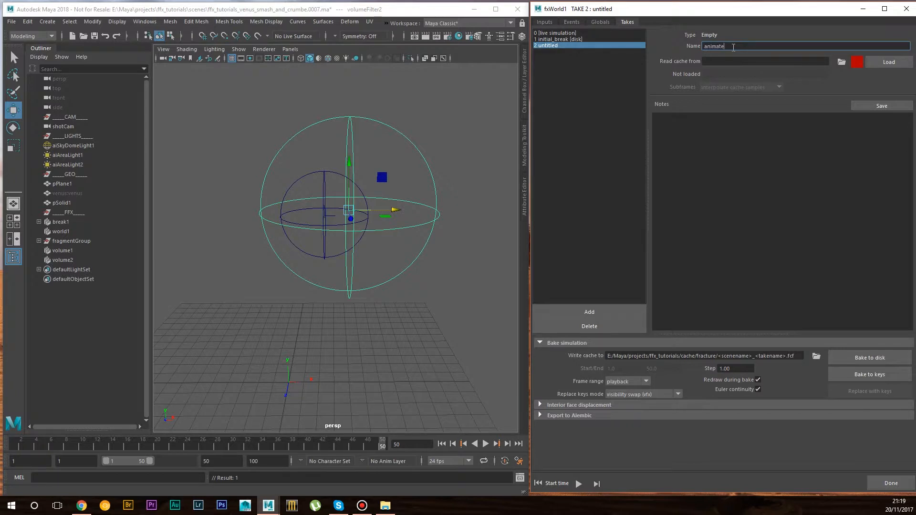
pyautogui.write('_in_volume')
pyautogui.press('Return')
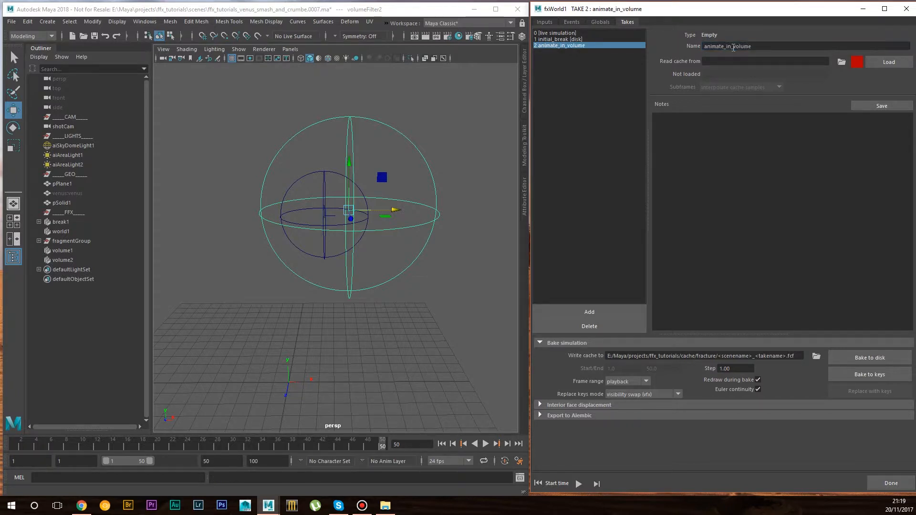
pyautogui.click(883, 355)
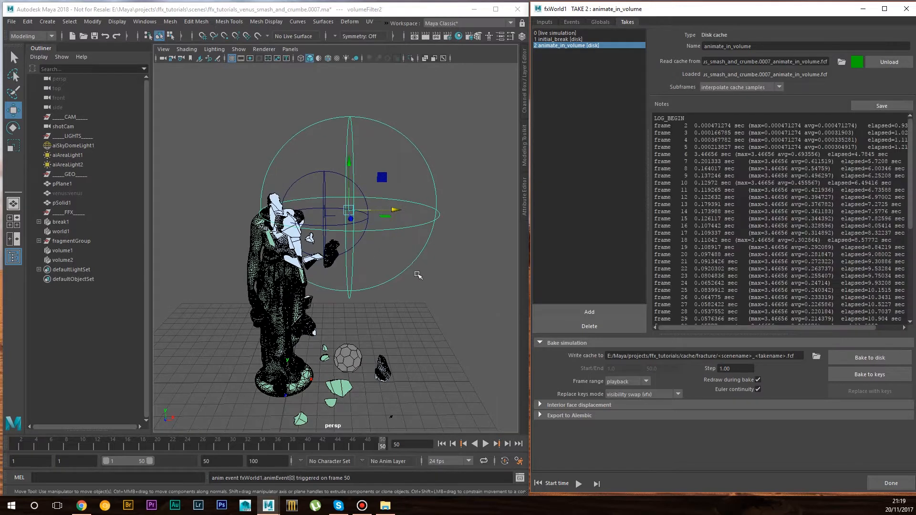
pyautogui.keyDown('alt'); pyautogui.moveTo(381, 254); pyautogui.dragTo(367, 231); pyautogui.keyUp('alt')
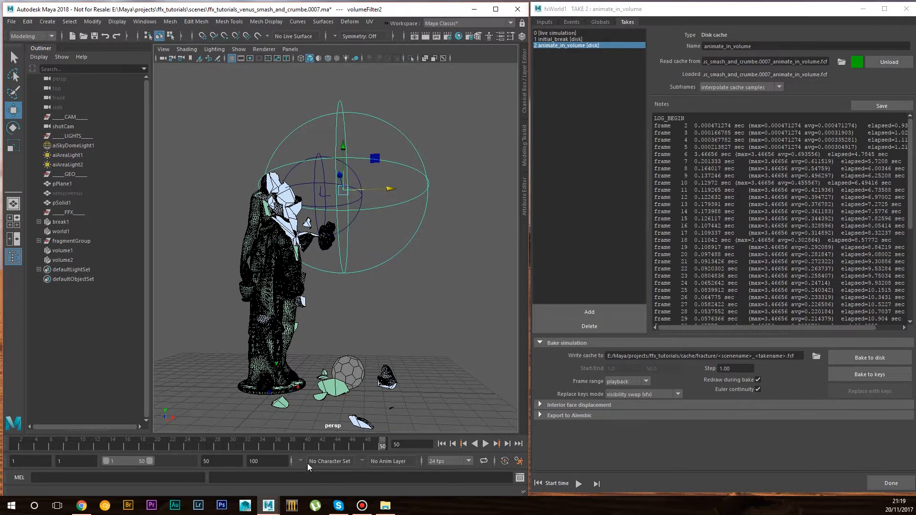
# - Extend the playback range to end at frame 100
pyautogui.click(221, 461)
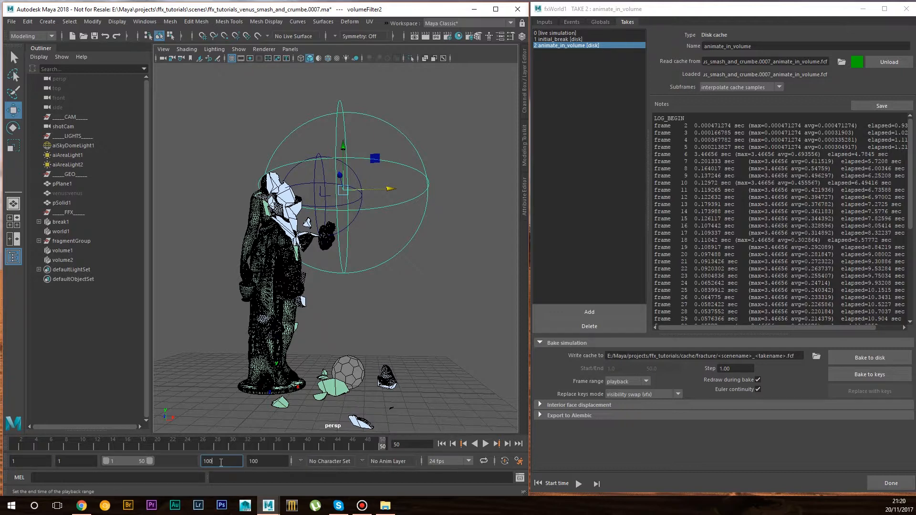
pyautogui.write('100')
pyautogui.press('Return')
# - Set the solver's number of steps to 4 and its fixed time step to 60 Hz in the simulation globals
pyautogui.click(600, 22)
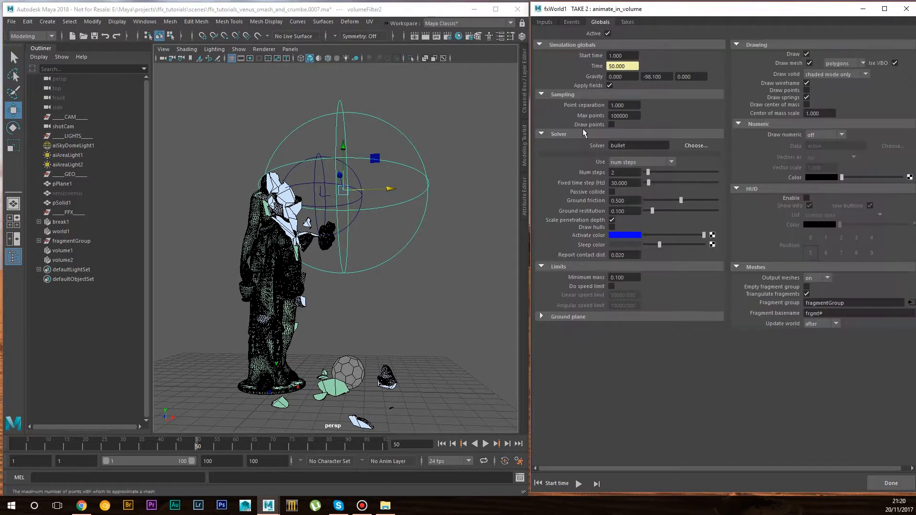
pyautogui.click(630, 173)
pyautogui.write('4')
pyautogui.click(630, 183)
pyautogui.write('6')
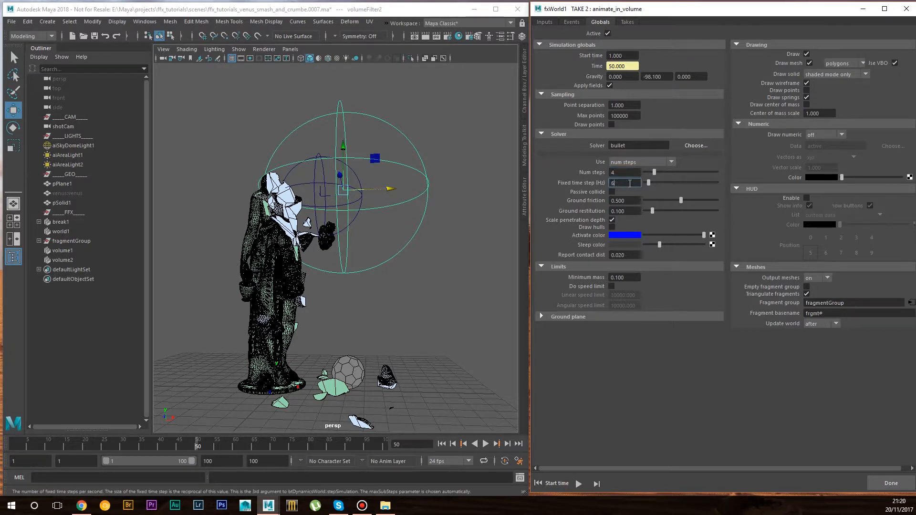
pyautogui.write('0')
pyautogui.press('Return')
# - Set the number of Voronoi points in the breakGeo1 point cloud to 1500
pyautogui.click(544, 22)
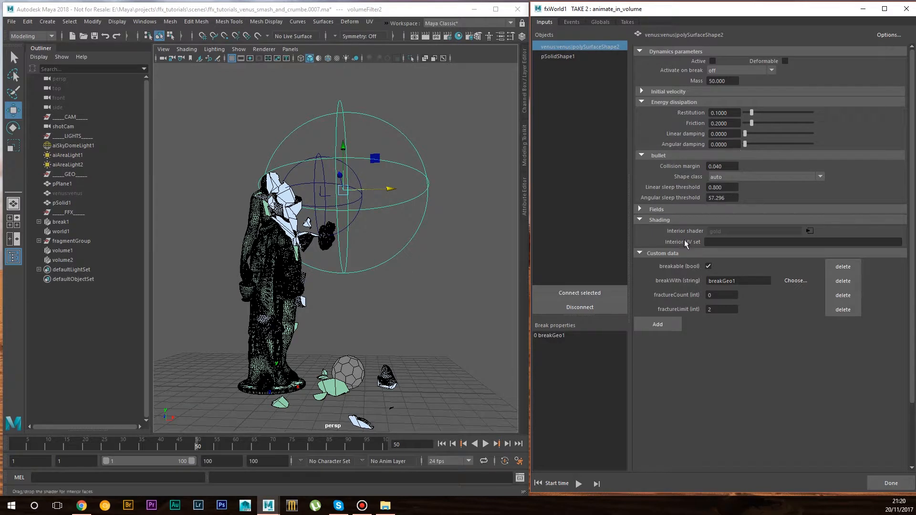
pyautogui.click(563, 335)
pyautogui.doubleClick(724, 177)
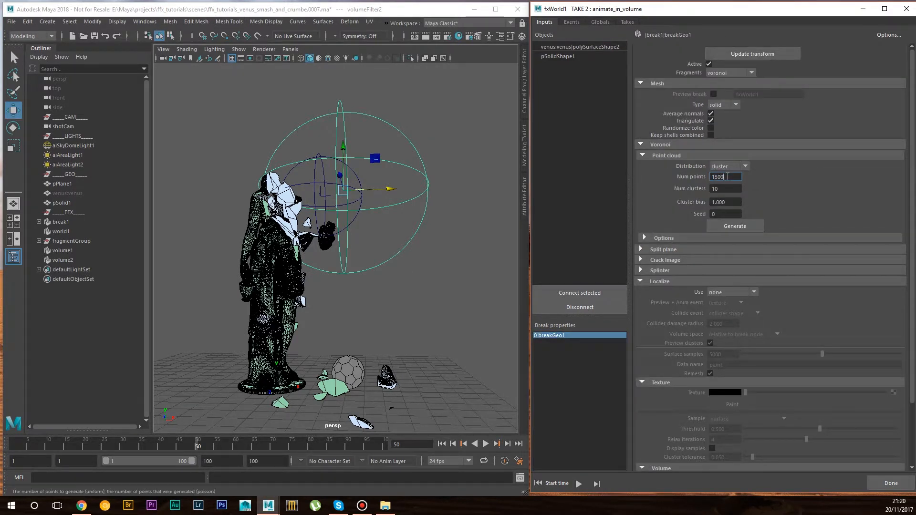
pyautogui.write('1500')
pyautogui.press('Return')
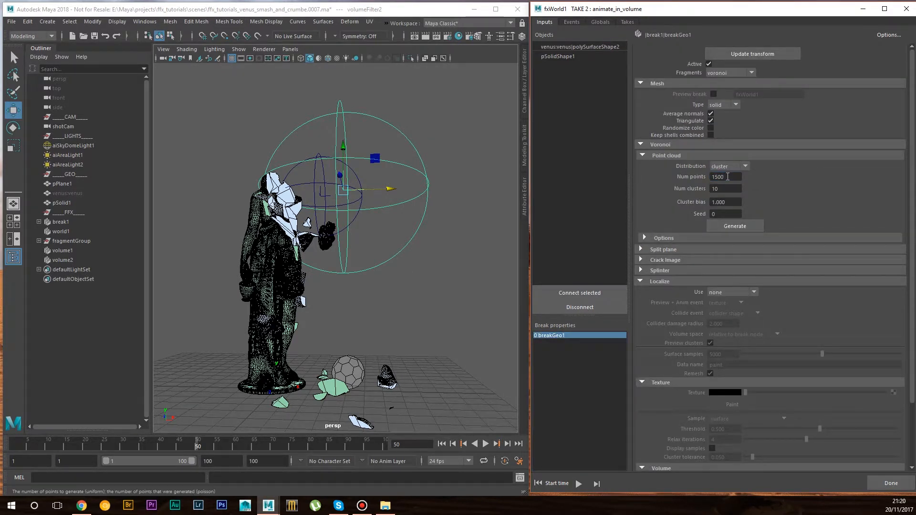
# - Return to the start time, add a take named 1500, and bake it to disk over the playback range
pyautogui.click(557, 485)
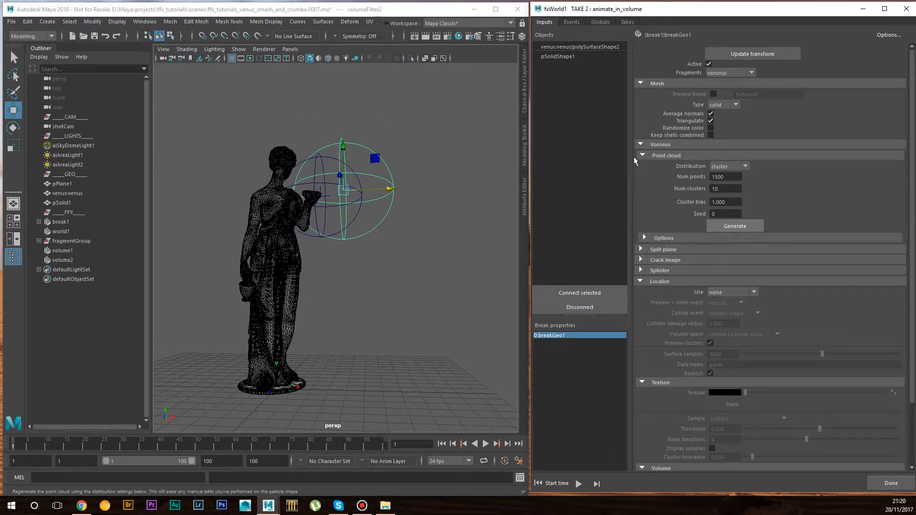
pyautogui.click(630, 21)
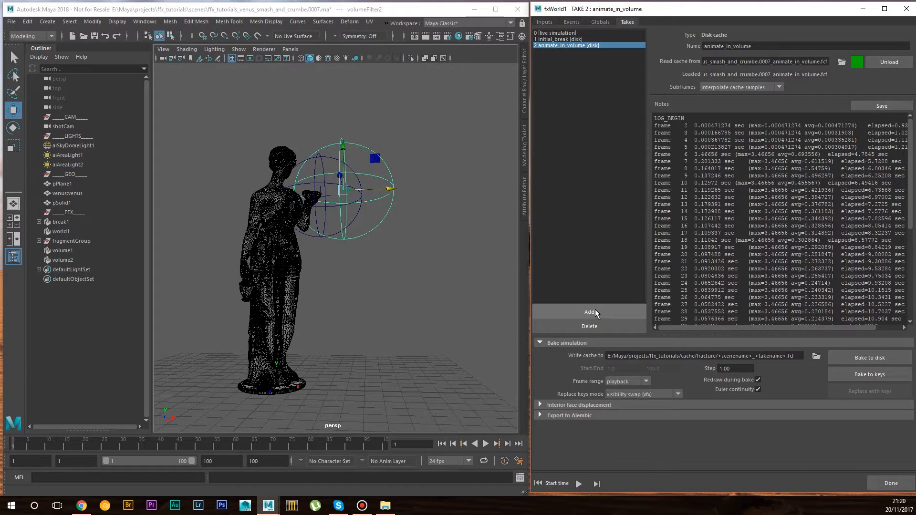
pyautogui.doubleClick(744, 48)
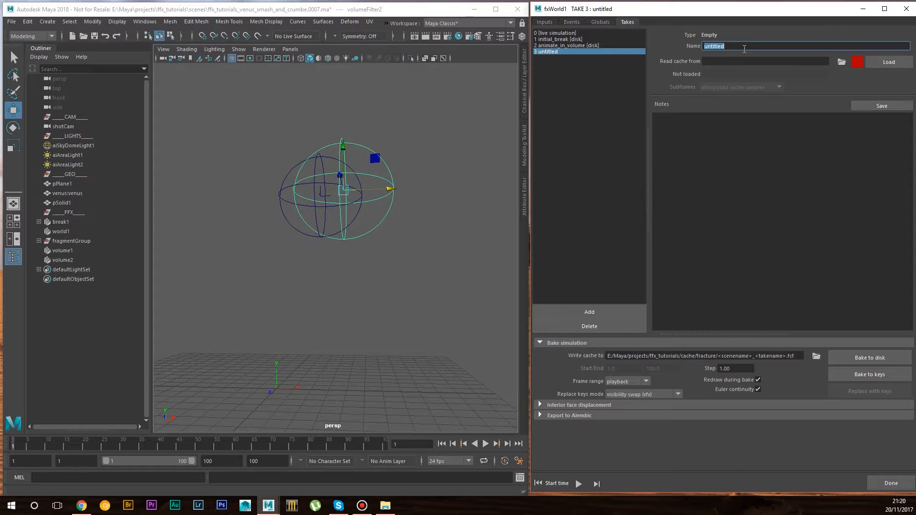
pyautogui.write('1500')
pyautogui.press('Return')
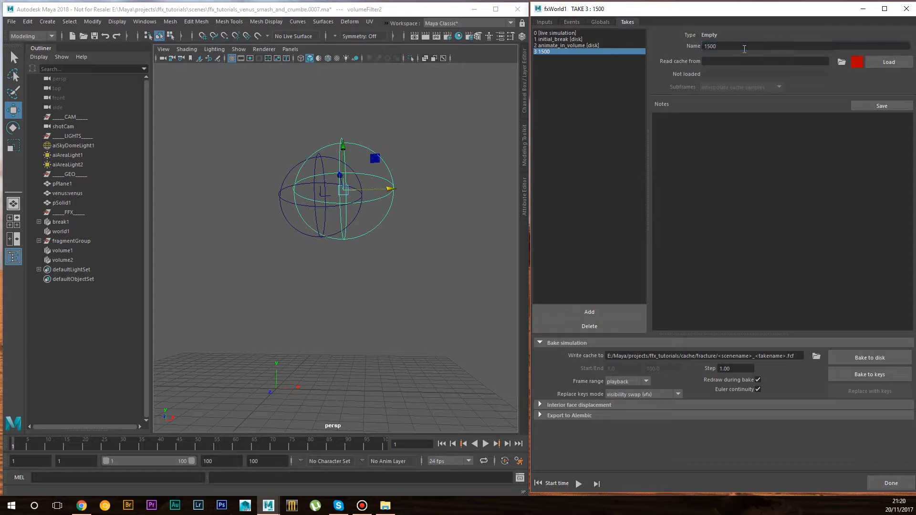
pyautogui.click(870, 357)
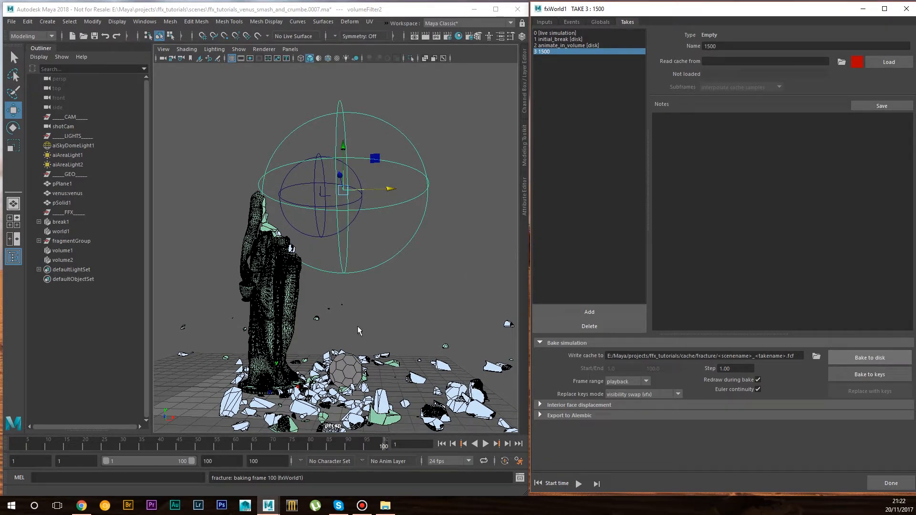
# - Examine the baked debris around the statue's base and the ball up close at frame 100
pyautogui.keyDown('alt'); pyautogui.moveTo(319, 310); pyautogui.dragTo(291, 316); pyautogui.keyUp('alt')
pyautogui.keyDown('alt'); pyautogui.moveTo(291, 315); pyautogui.dragTo(357, 325, button='right'); pyautogui.keyUp('alt')
pyautogui.keyDown('alt'); pyautogui.moveTo(358, 324); pyautogui.dragTo(421, 211, button='middle'); pyautogui.keyUp('alt')
pyautogui.keyDown('alt'); pyautogui.moveTo(421, 211); pyautogui.dragTo(396, 270); pyautogui.keyUp('alt')
pyautogui.keyDown('alt'); pyautogui.moveTo(395, 269); pyautogui.dragTo(353, 276, button='right'); pyautogui.keyUp('alt')
pyautogui.keyDown('alt'); pyautogui.moveTo(353, 276); pyautogui.dragTo(381, 294); pyautogui.keyUp('alt')
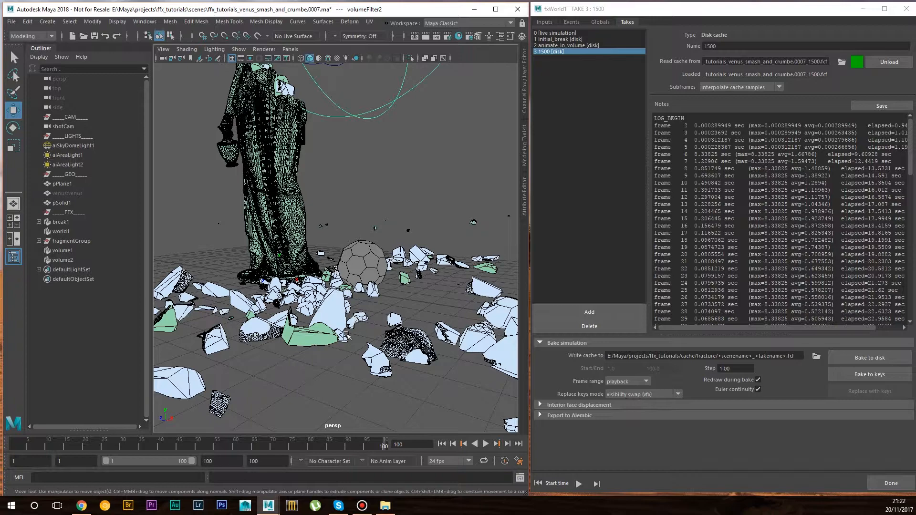
pyautogui.keyDown('alt'); pyautogui.moveTo(315, 316); pyautogui.dragTo(331, 361, button='right'); pyautogui.keyUp('alt')
pyautogui.keyDown('alt'); pyautogui.moveTo(404, 302); pyautogui.dragTo(343, 328, button='right'); pyautogui.keyUp('alt')
pyautogui.keyDown('alt'); pyautogui.moveTo(343, 329); pyautogui.dragTo(353, 329); pyautogui.keyUp('alt')
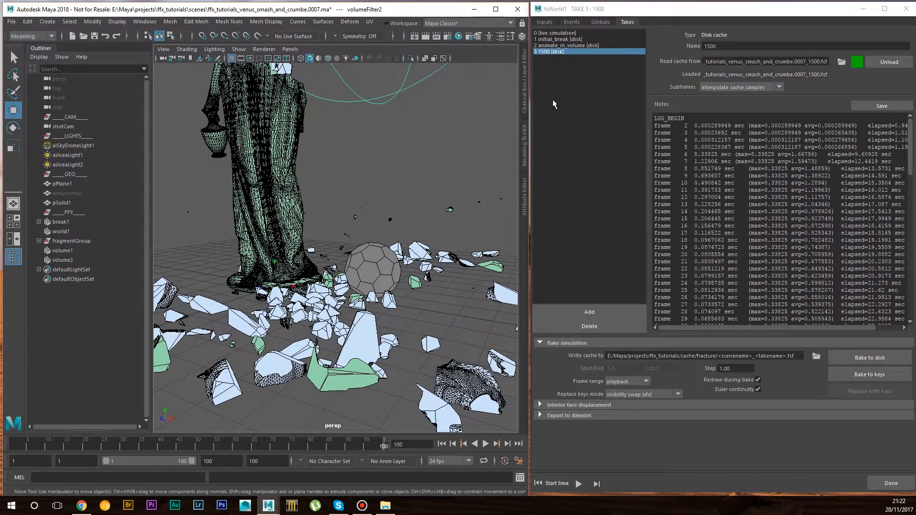
# - Enable breakGeo1's interior face displacement for fragments only and update the fragments
pyautogui.click(544, 22)
pyautogui.scroll(-3, 784, 303)
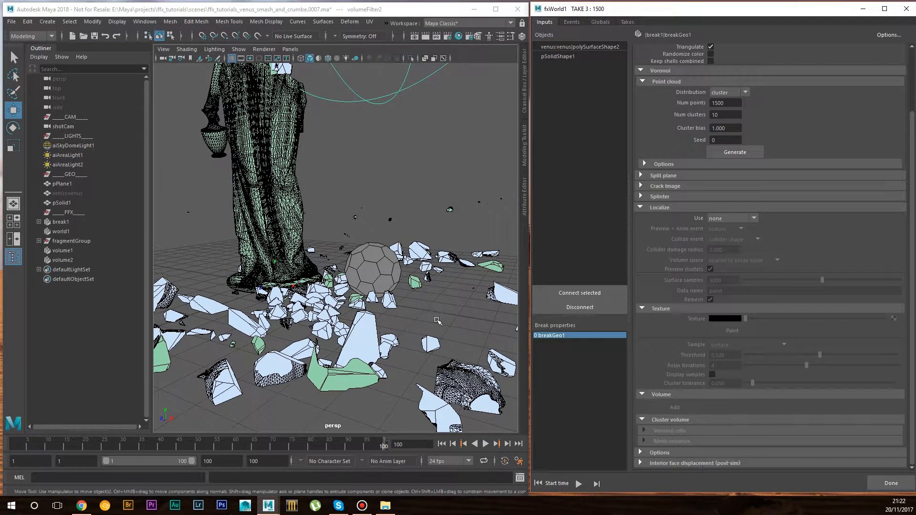
pyautogui.click(687, 463)
pyautogui.scroll(-3, 719, 356)
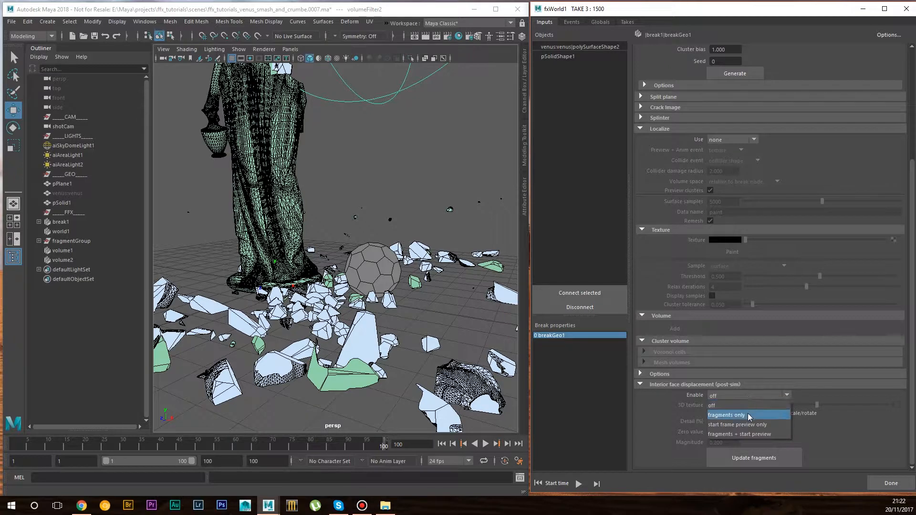
pyautogui.click(749, 415)
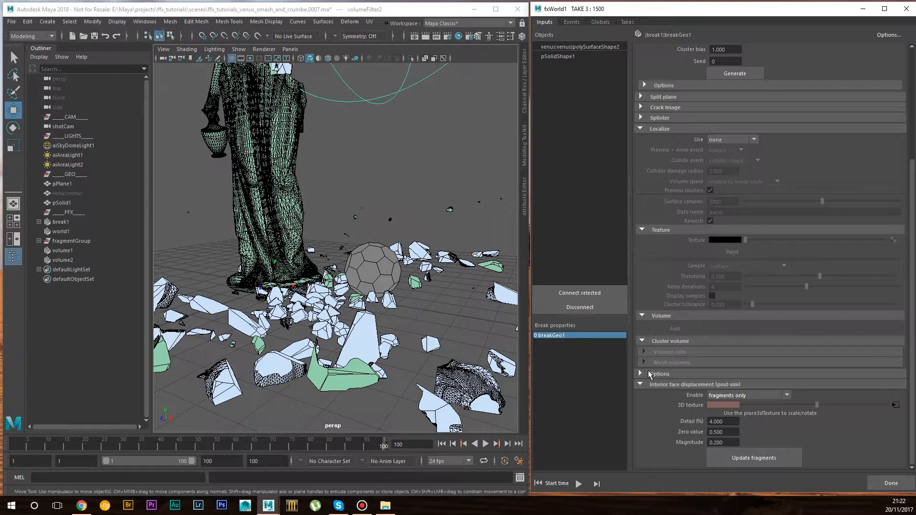
pyautogui.click(758, 460)
# - Show polygon geometry in the viewport and inspect the displaced fragments near the ball
pyautogui.keyDown('alt'); pyautogui.moveTo(359, 293); pyautogui.dragTo(380, 296); pyautogui.keyUp('alt')
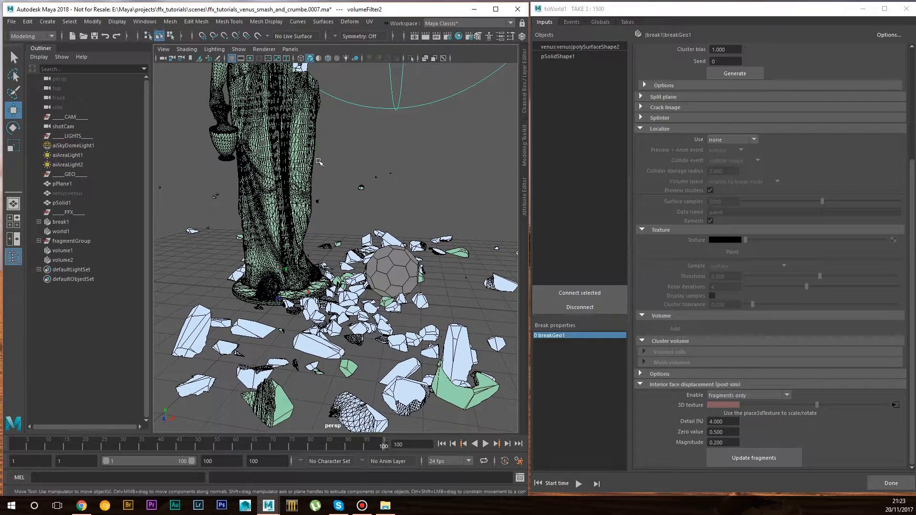
pyautogui.click(239, 50)
pyautogui.click(256, 148)
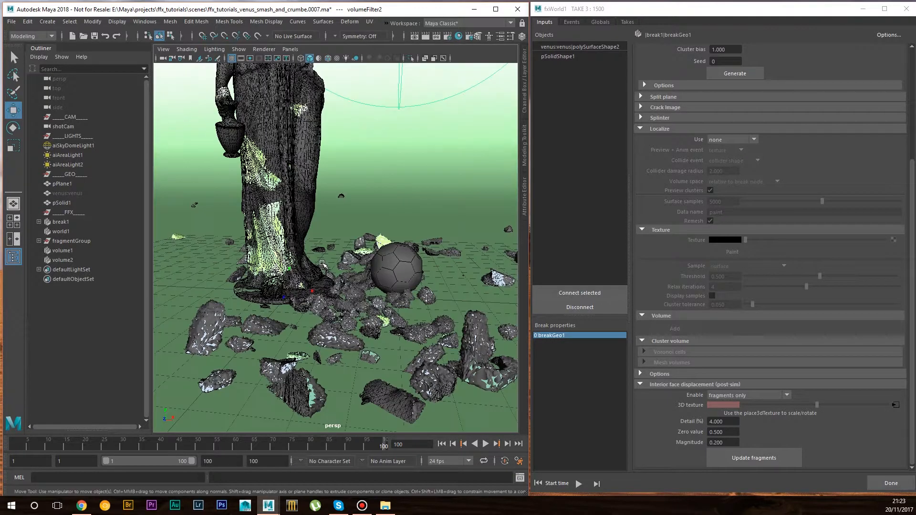
pyautogui.keyDown('alt'); pyautogui.moveTo(404, 286); pyautogui.dragTo(429, 279, button='right'); pyautogui.keyUp('alt')
pyautogui.keyDown('alt'); pyautogui.moveTo(384, 267); pyautogui.dragTo(367, 212, button='middle'); pyautogui.keyUp('alt')
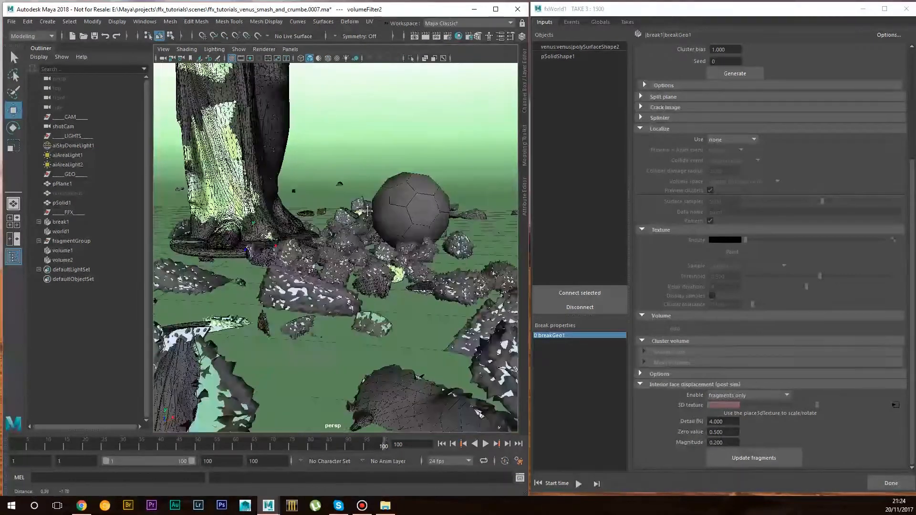
pyautogui.keyDown('alt'); pyautogui.moveTo(367, 211); pyautogui.dragTo(345, 233); pyautogui.keyUp('alt')
pyautogui.moveTo(345, 233)
pyautogui.keyDown('alt'); pyautogui.mouseDown(button='right')
pyautogui.moveTo(364, 233)
pyautogui.moveTo(353, 233)
pyautogui.mouseUp(button='right'); pyautogui.keyUp('alt')
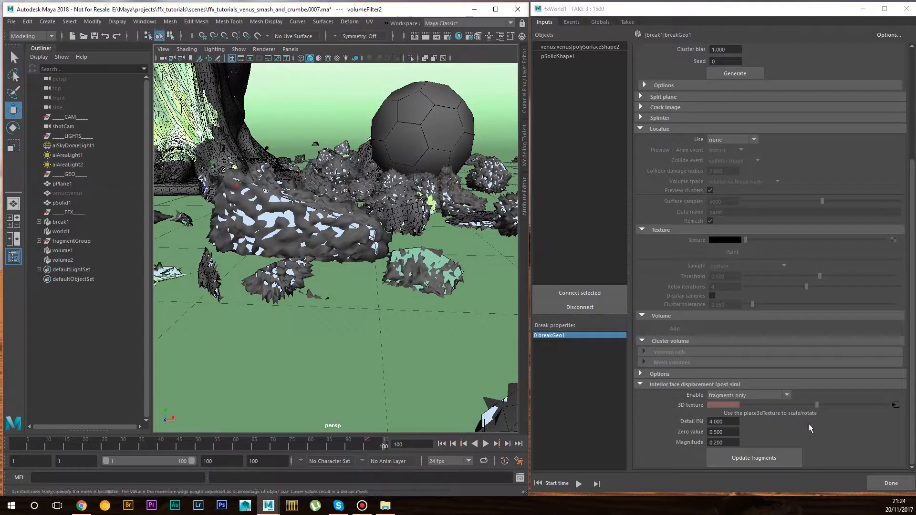
# - Set the interior displacement magnitude to 0.05 and detail to 6, and update the fragments
pyautogui.doubleClick(730, 442)
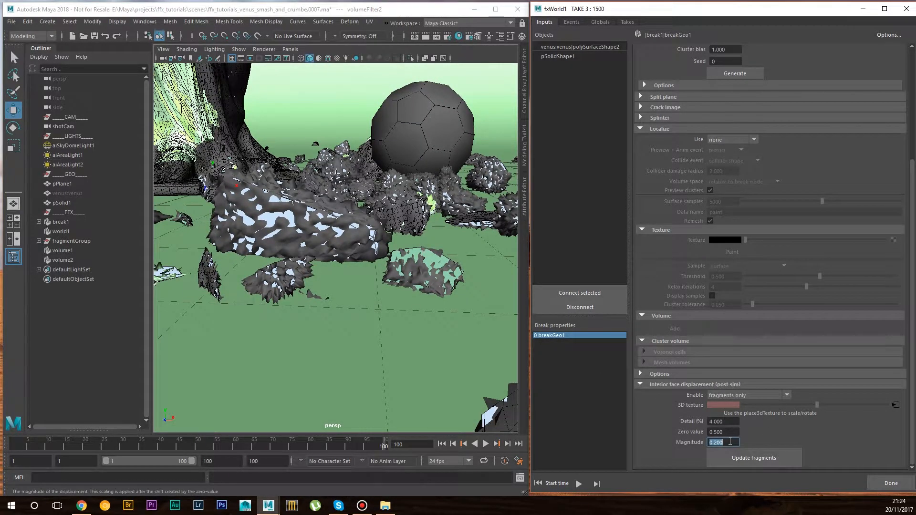
pyautogui.write('.05')
pyautogui.press('Return')
pyautogui.doubleClick(728, 422)
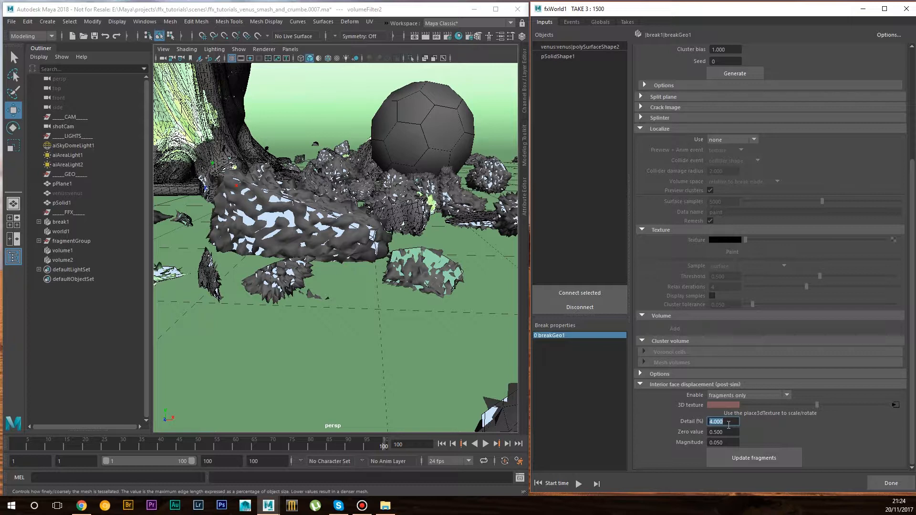
pyautogui.write('6')
pyautogui.press('Return')
pyautogui.click(765, 461)
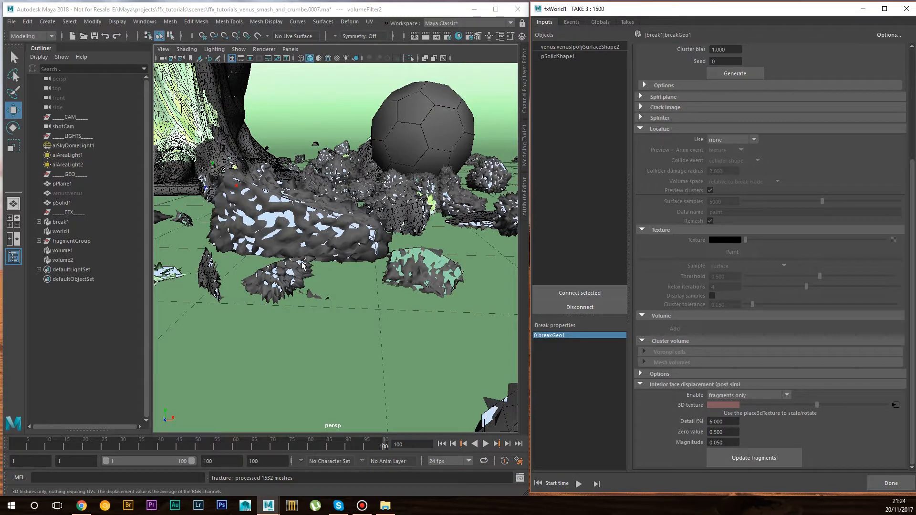
# - Hide the world1 object and inspect the rocky surfaces of the debris up close
pyautogui.keyDown('alt'); pyautogui.moveTo(393, 242); pyautogui.dragTo(341, 243); pyautogui.keyUp('alt')
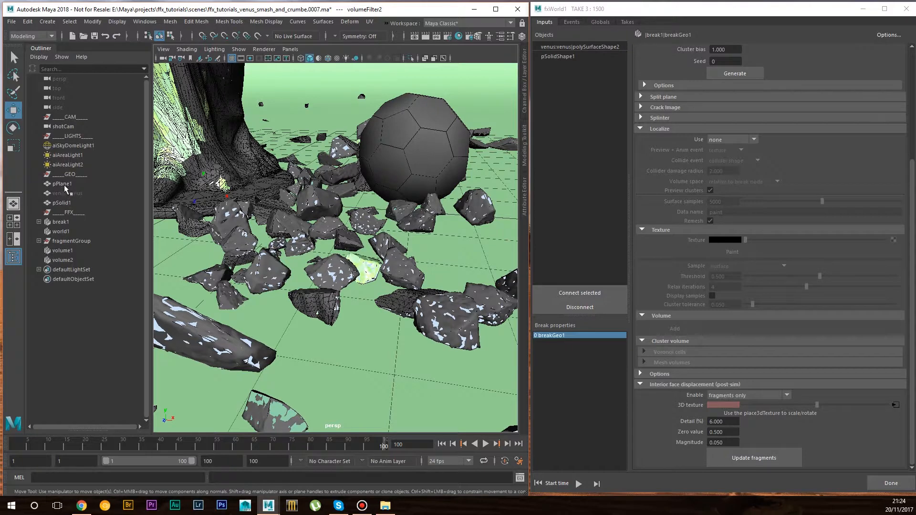
pyautogui.click(63, 231)
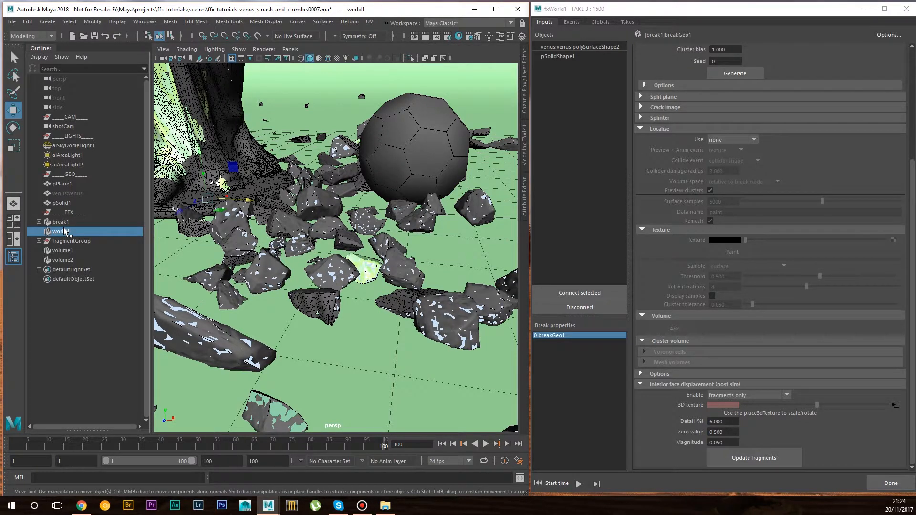
pyautogui.hotkey('ctrl', 'h')
pyautogui.keyDown('alt'); pyautogui.moveTo(315, 265); pyautogui.dragTo(364, 256); pyautogui.keyUp('alt')
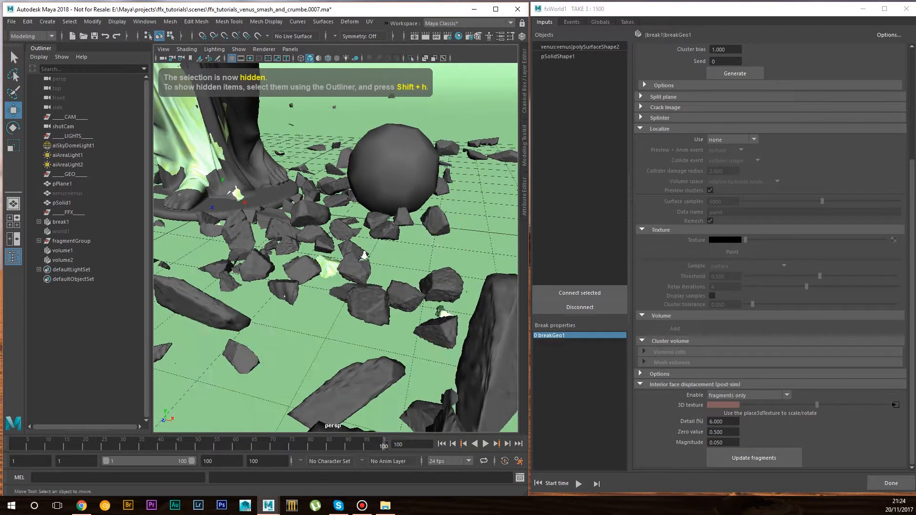
pyautogui.keyDown('alt'); pyautogui.moveTo(364, 256); pyautogui.dragTo(410, 239, button='right'); pyautogui.keyUp('alt')
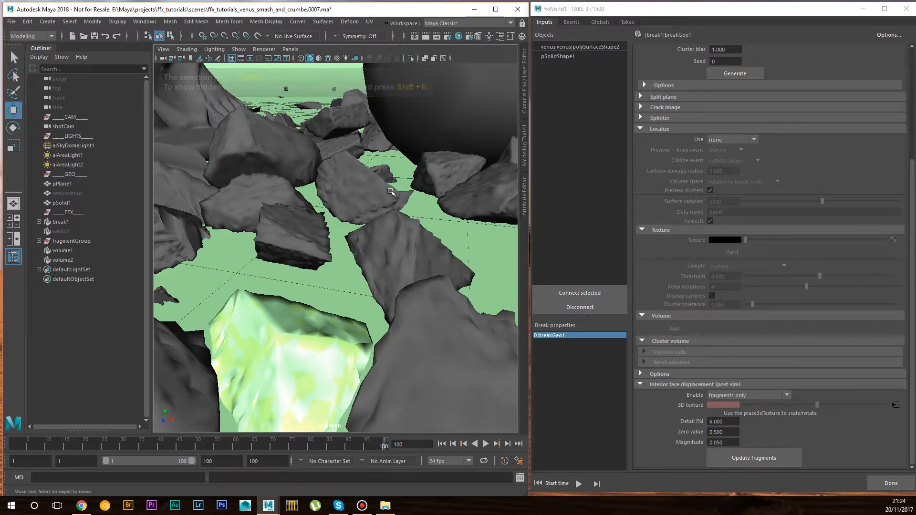
pyautogui.keyDown('alt'); pyautogui.moveTo(453, 189); pyautogui.dragTo(344, 338, button='right'); pyautogui.keyUp('alt')
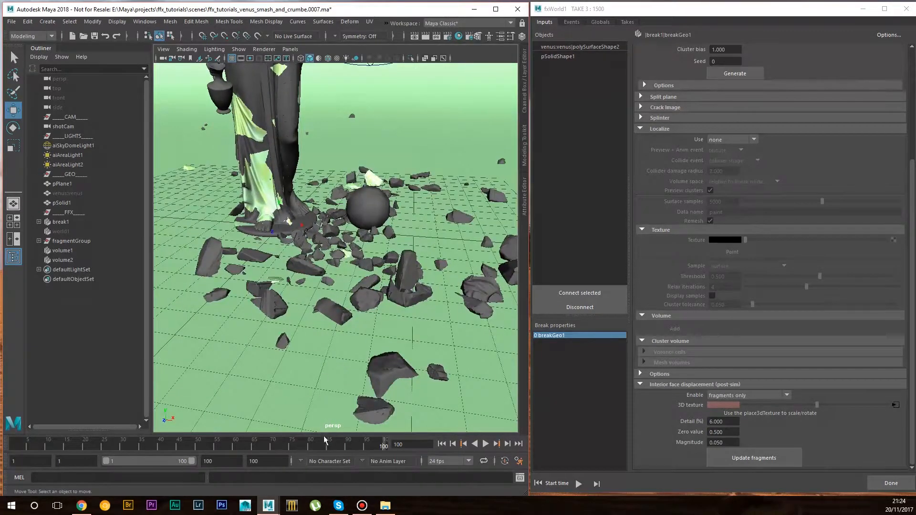
# - Play back the displaced break and check the full statue at frames 26, 46 and 57
pyautogui.hotkey('alt', 'v')
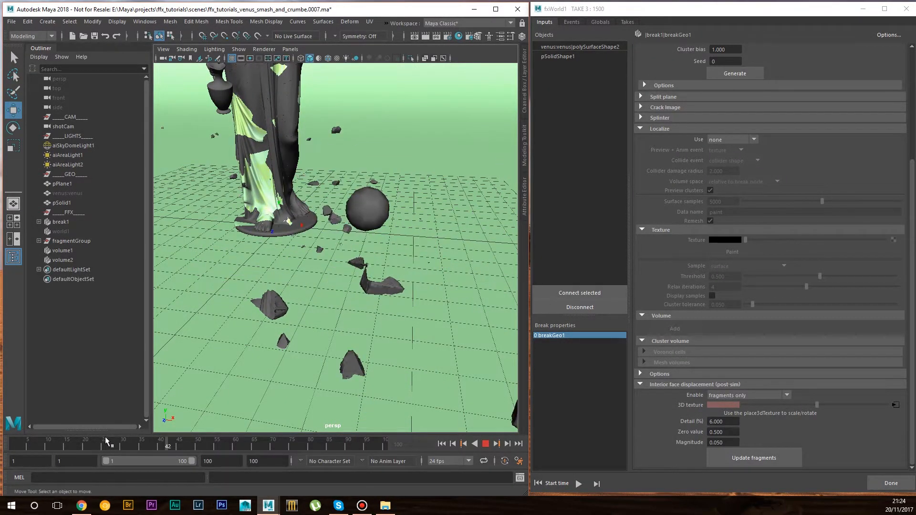
pyautogui.moveTo(106, 441); pyautogui.dragTo(108, 441)
pyautogui.keyDown('alt'); pyautogui.moveTo(341, 201); pyautogui.dragTo(342, 149); pyautogui.keyUp('alt')
pyautogui.keyDown('alt'); pyautogui.moveTo(347, 166); pyautogui.dragTo(352, 296, button='middle'); pyautogui.keyUp('alt')
pyautogui.keyDown('alt'); pyautogui.moveTo(351, 296); pyautogui.dragTo(445, 237, button='right'); pyautogui.keyUp('alt')
pyautogui.keyDown('alt'); pyautogui.moveTo(446, 237); pyautogui.dragTo(350, 173); pyautogui.keyUp('alt')
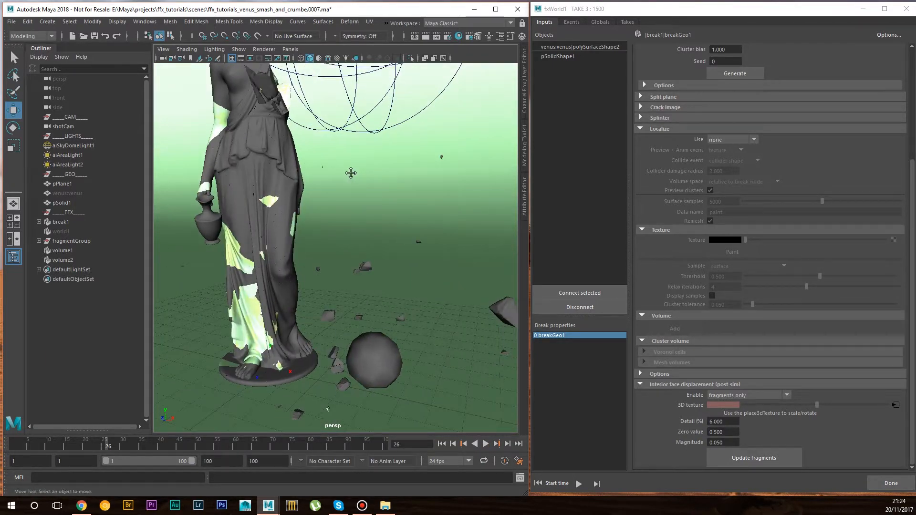
pyautogui.keyDown('alt'); pyautogui.moveTo(351, 172); pyautogui.dragTo(378, 231, button='middle'); pyautogui.keyUp('alt')
pyautogui.keyDown('alt'); pyautogui.moveTo(379, 231); pyautogui.dragTo(295, 240, button='right'); pyautogui.keyUp('alt')
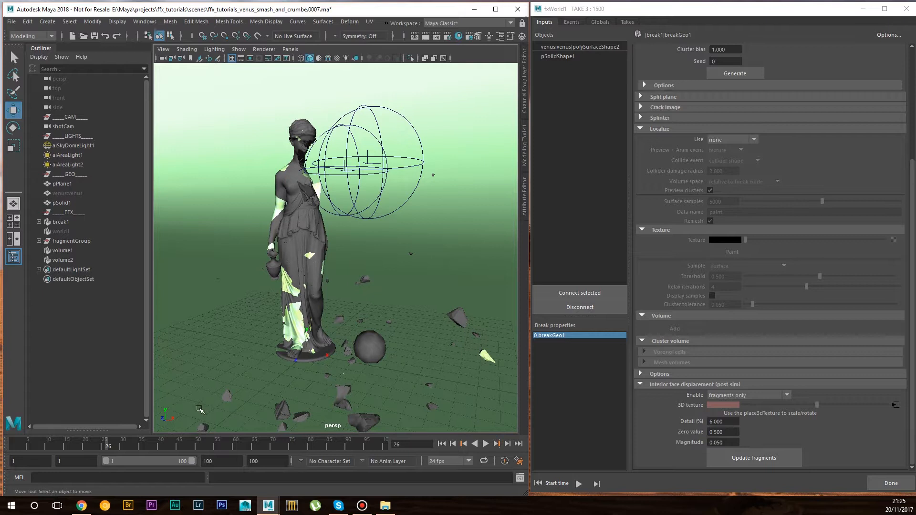
pyautogui.click(183, 444)
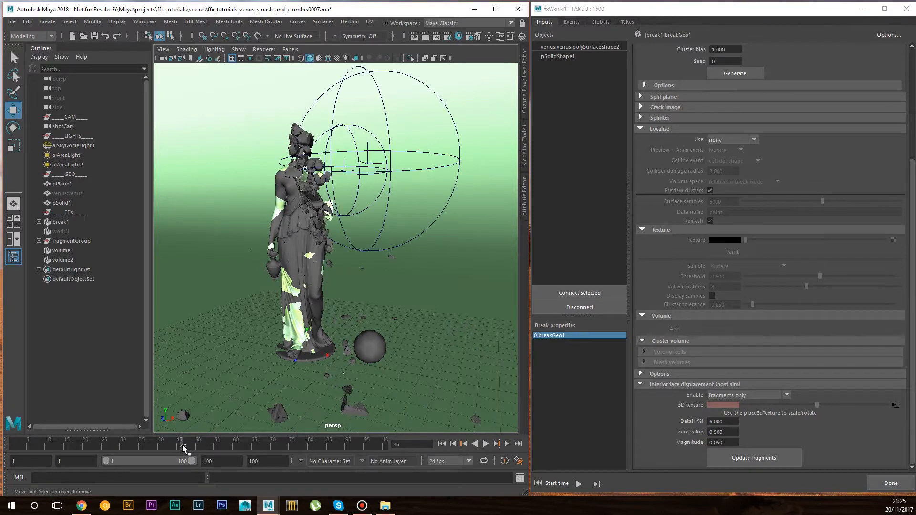
pyautogui.click(222, 442)
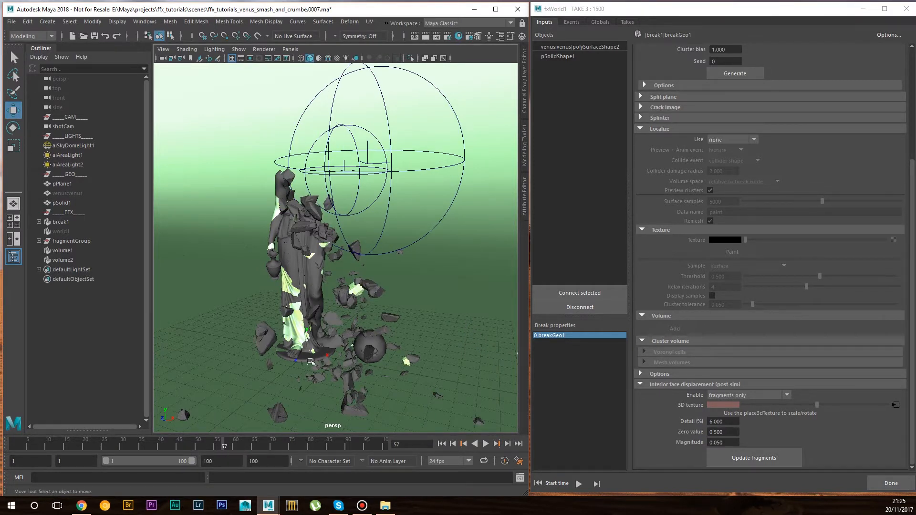